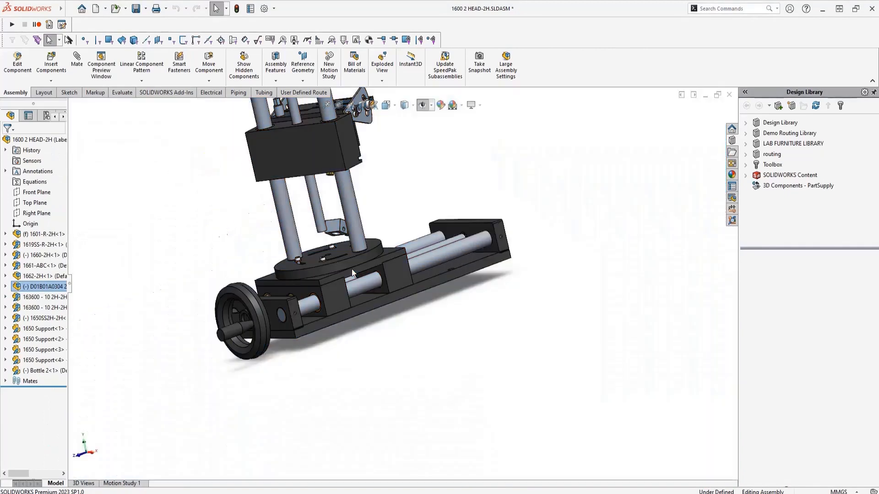
scroll(351, 268, up, 4)
middle_drag(351, 268, 471, 298)
click(139, 152)
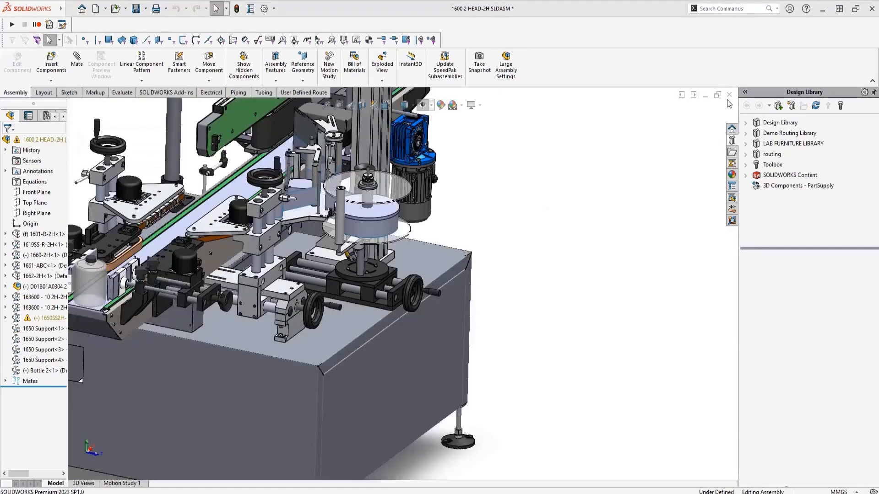
scroll(502, 262, up, 3)
mouse_move(503, 261)
middle_down()
mouse_move(489, 263)
mouse_move(496, 259)
middle_up()
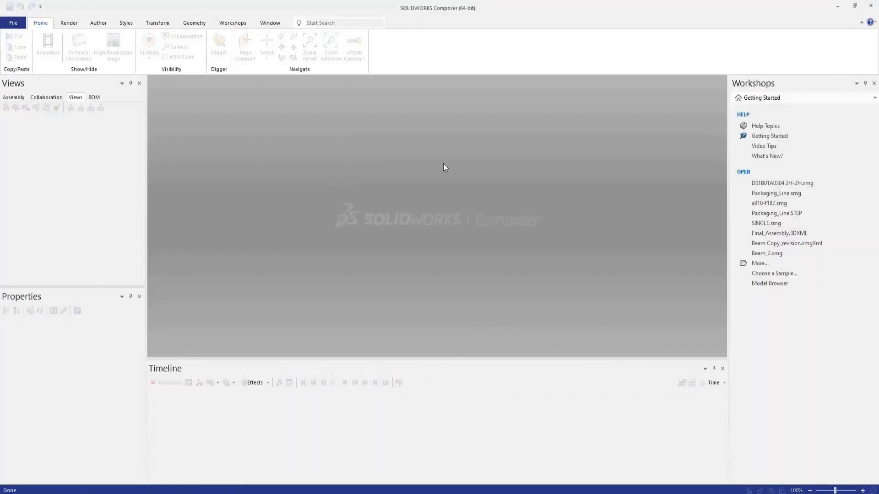
Step: Switch to SOLIDWORKS Composer and open the file D01B01A0304 2H-2H.smg from the Composer_Demo folder
key(ctrl+o)
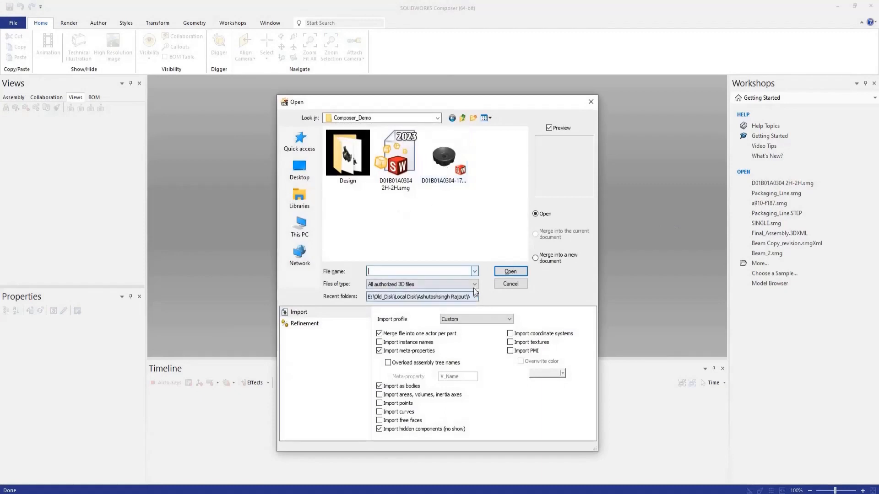
click(474, 284)
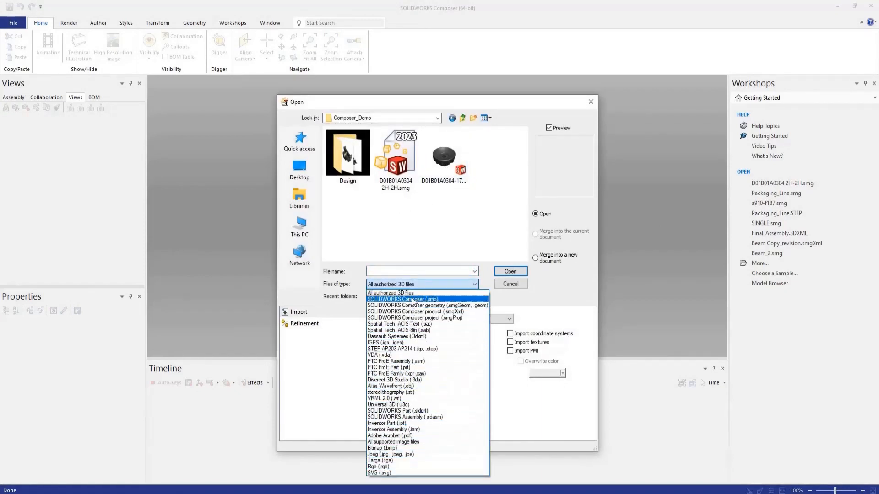
click(411, 221)
click(399, 172)
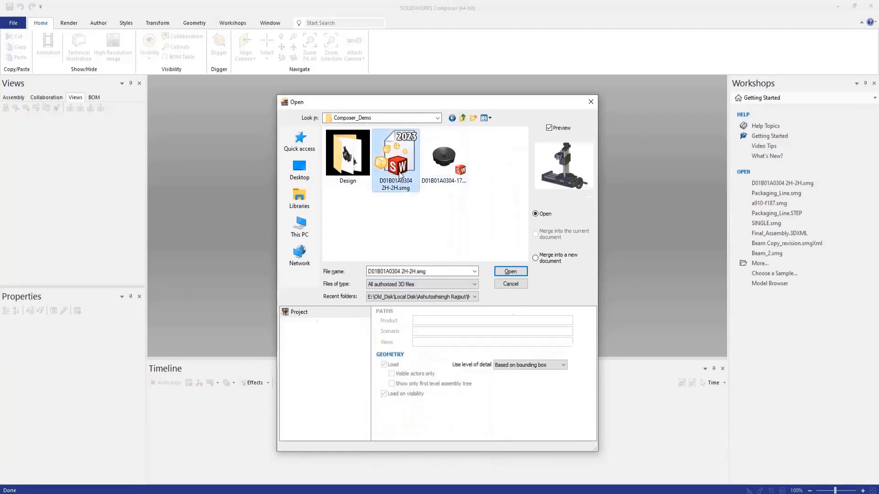
click(515, 271)
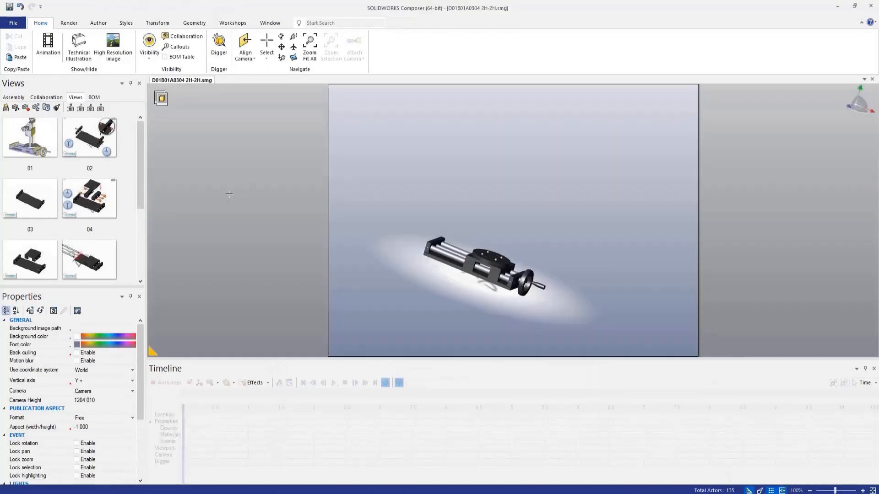
Step: Set the viewport's foot color to white
scroll(474, 276, up, 6)
scroll(475, 275, down, 4)
mouse_move(477, 261)
right_down()
mouse_move(557, 262)
mouse_move(485, 298)
mouse_move(531, 267)
mouse_move(502, 274)
right_up()
click(77, 344)
click(109, 380)
Step: Try the Right/Left camera alignment and settle on the 3/4 X+ Y- Z+ view of the slide assembly
drag(464, 222, 508, 229)
click(251, 59)
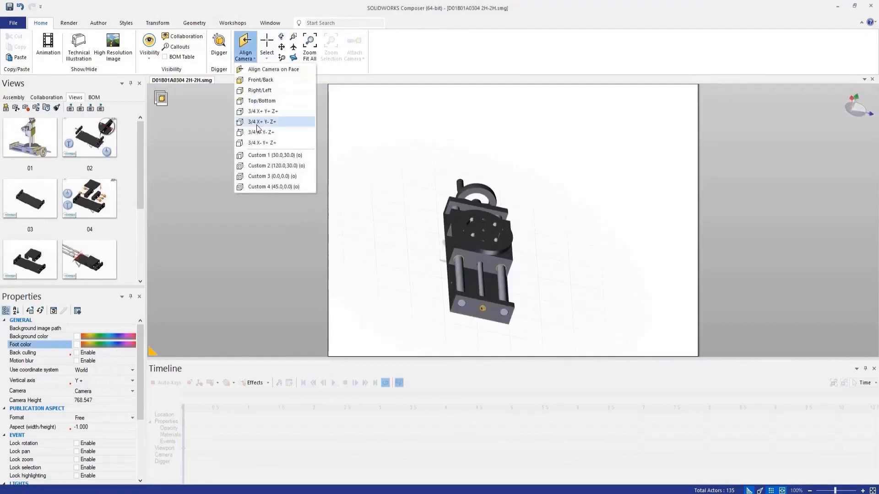
click(258, 122)
click(248, 59)
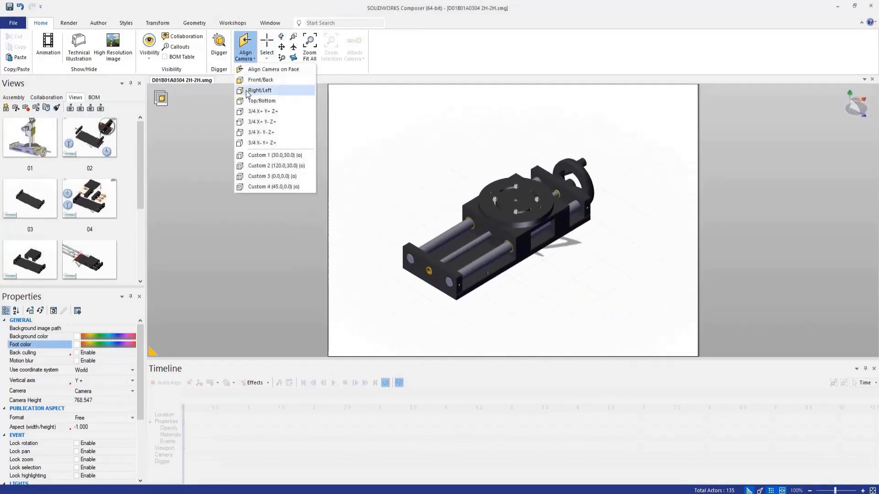
click(260, 90)
click(255, 63)
click(257, 122)
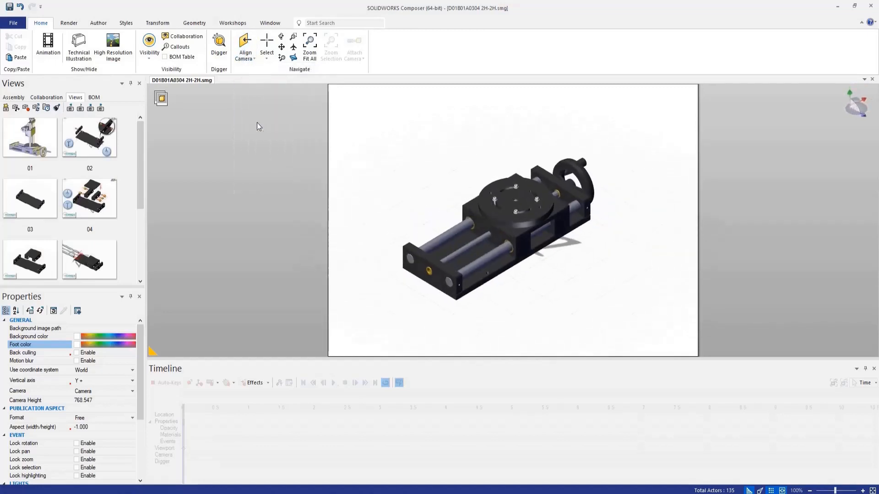
Step: Show all hidden actors so the complete assembly with its vertical column is displayed
right_click(465, 170)
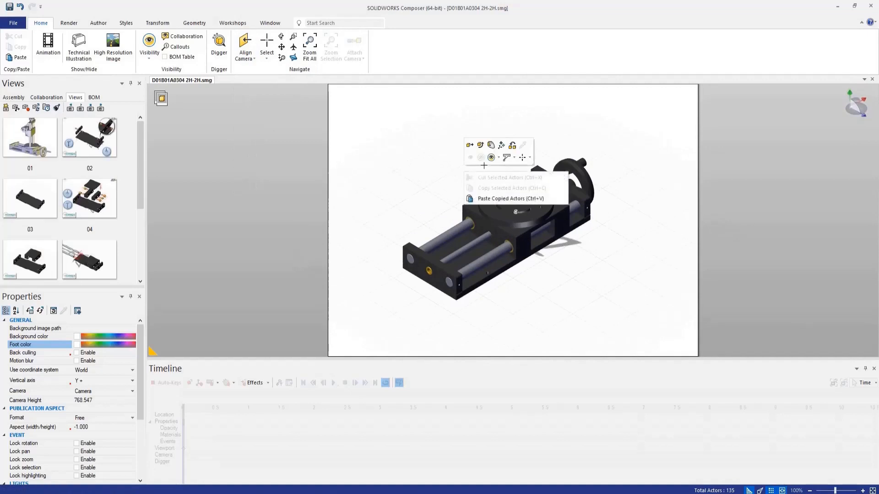
click(491, 158)
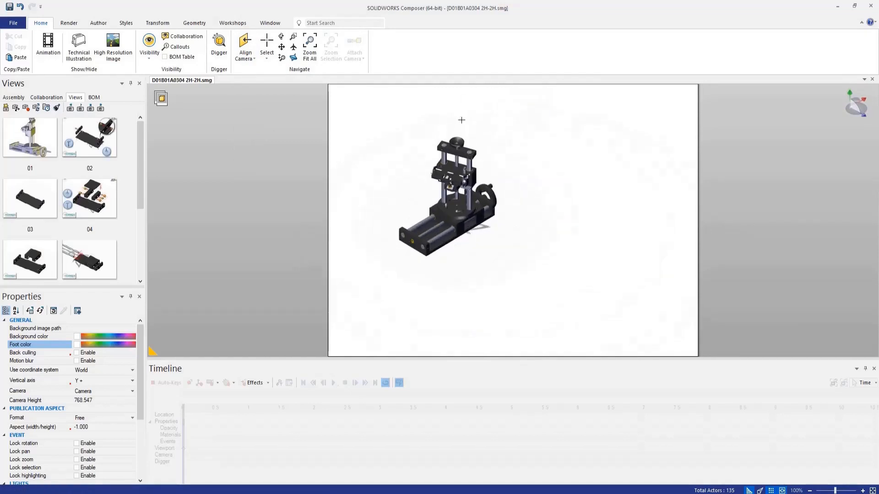
scroll(448, 118, up, 2)
scroll(458, 153, down, 2)
scroll(458, 156, up, 1)
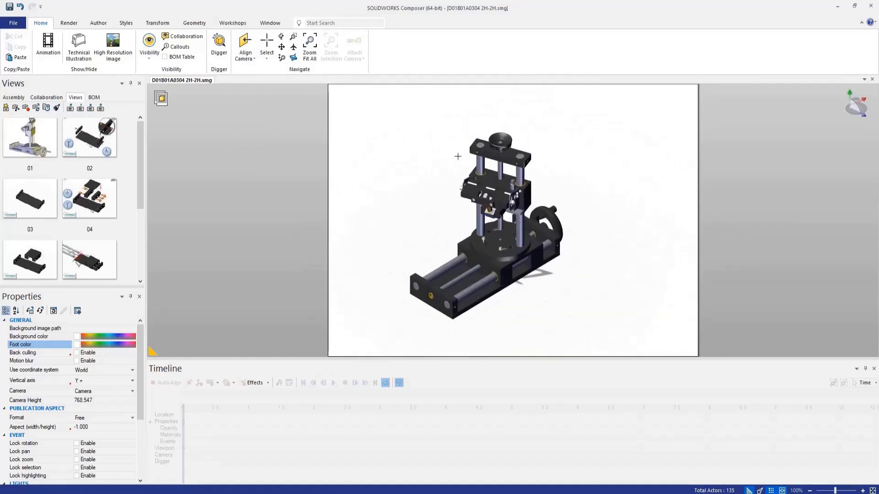
drag(427, 122, 501, 178)
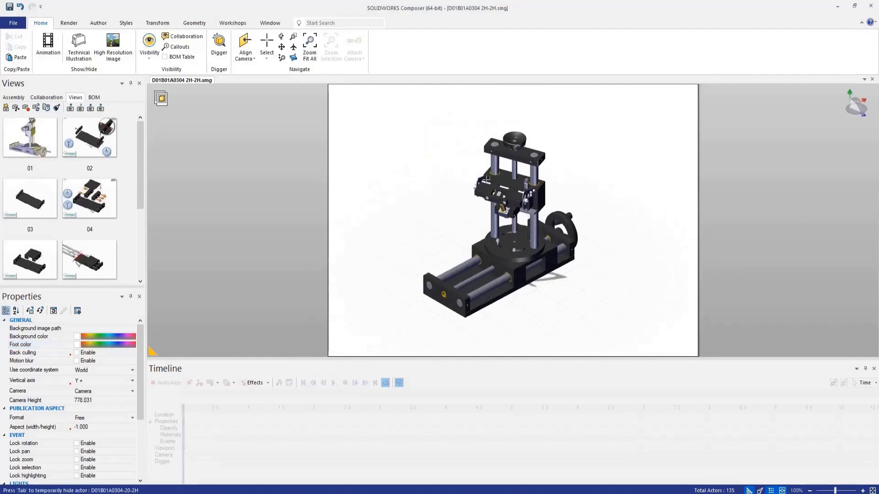
Step: Select the vertical column with its bracket and handwheel from the side view and ghost the selection
click(865, 117)
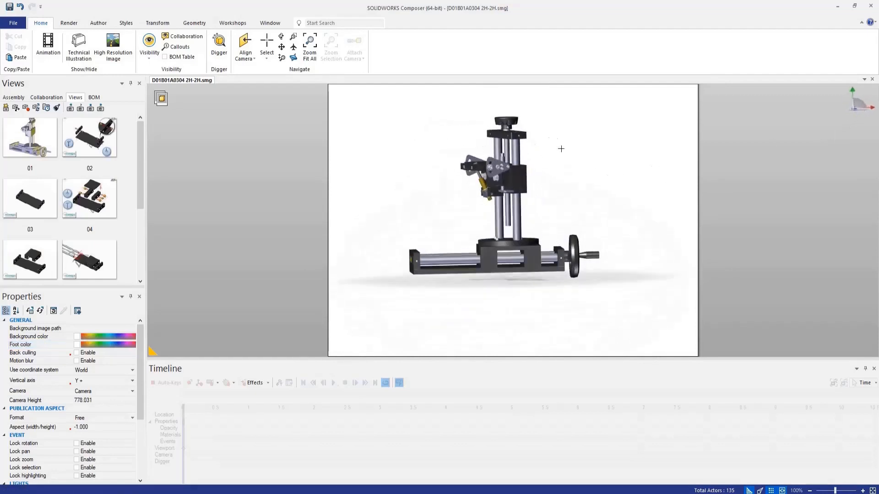
drag(448, 103, 553, 183)
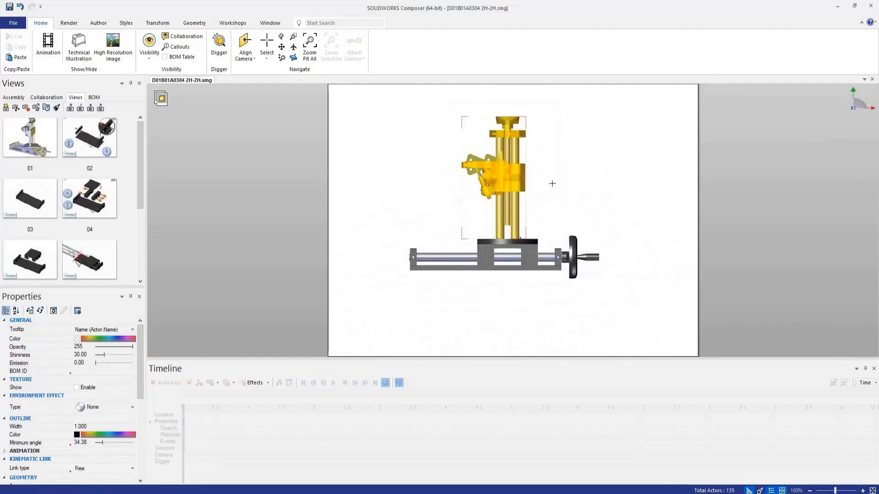
right_click(562, 180)
click(577, 165)
middle_drag(551, 175, 571, 186)
right_click(550, 169)
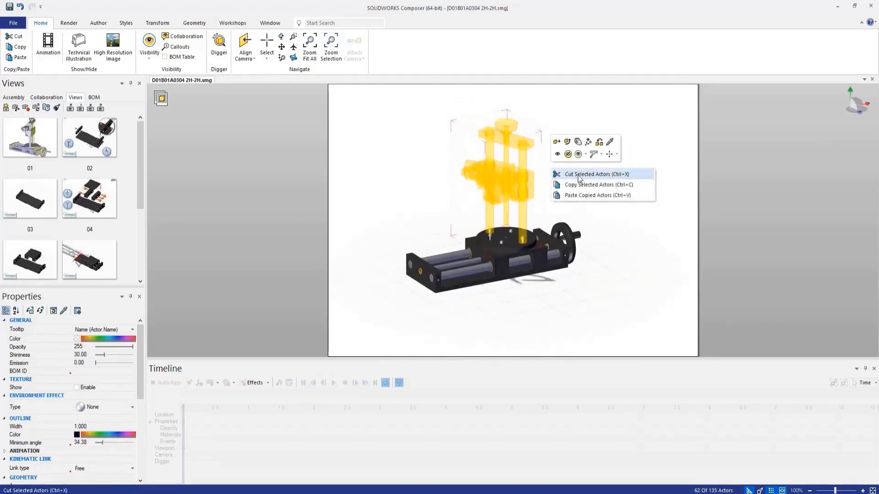
click(585, 155)
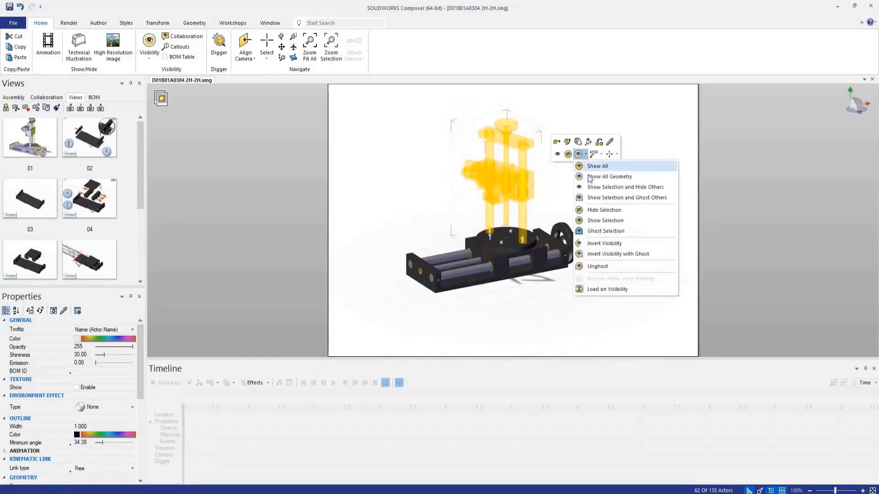
click(606, 231)
click(563, 152)
mouse_move(579, 180)
middle_down()
mouse_move(602, 190)
mouse_move(535, 166)
mouse_move(586, 159)
mouse_move(574, 179)
middle_up()
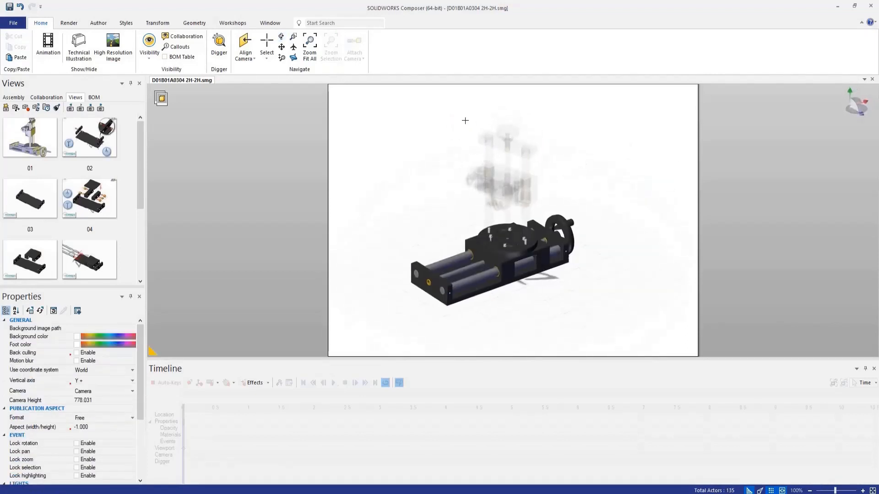
Step: Undo the last camera change and restore the ghosted column parts to full visibility
key(ctrl+z)
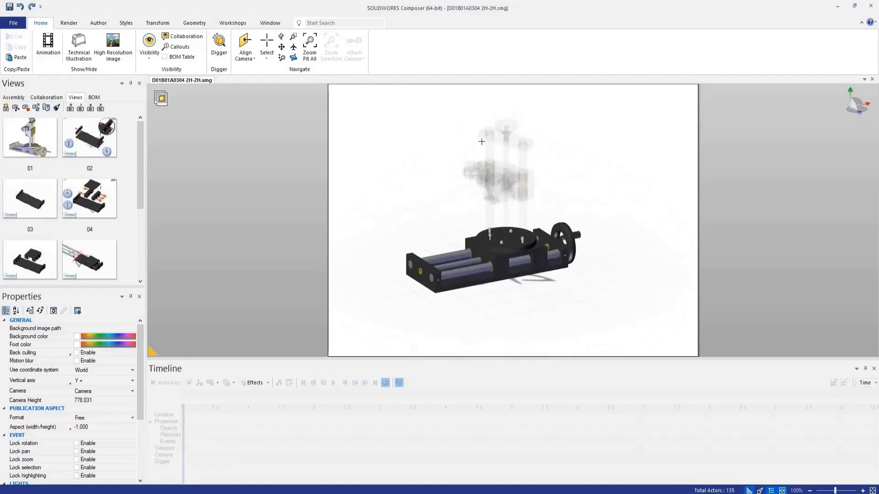
middle_drag(488, 165, 498, 167)
right_click(480, 147)
click(509, 134)
Step: Select the whole vertical column above the round plate and hide it, keeping only the horizontal slide
drag(456, 98, 550, 217)
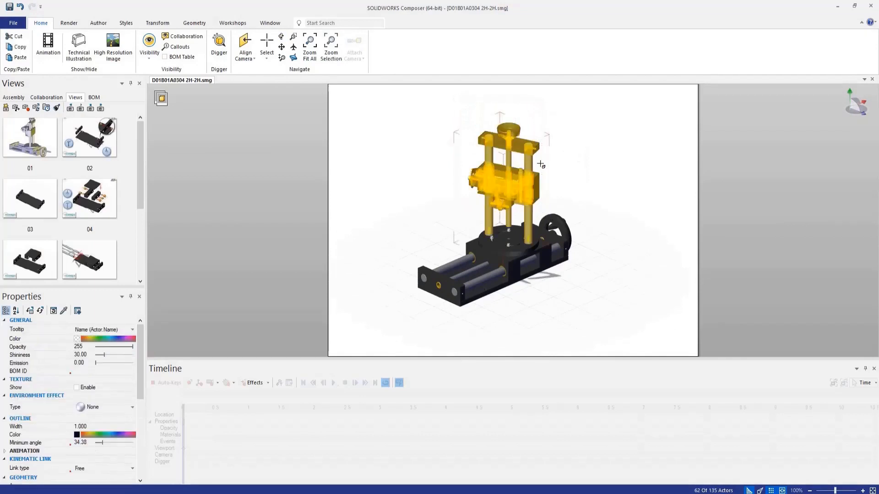
right_click(553, 150)
click(585, 140)
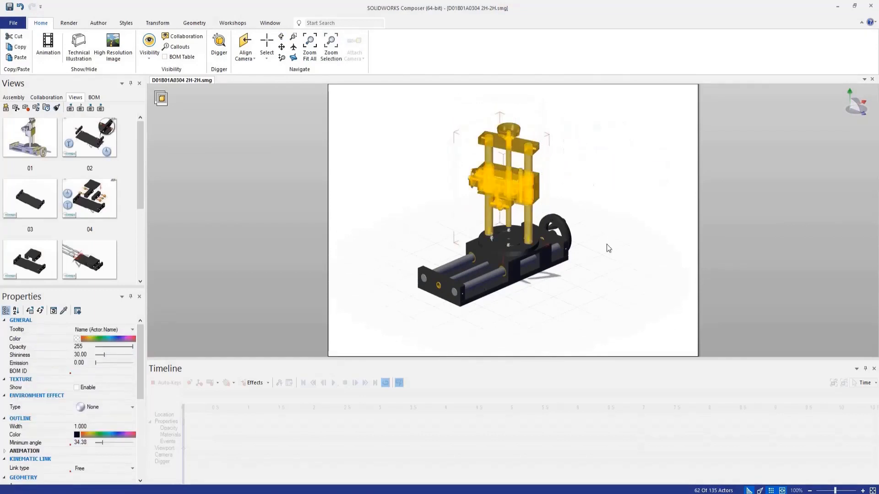
key(Escape)
right_drag(521, 259, 490, 263)
Step: From the side view, explode the round plate and its fasteners linearly upward over a length of about 151
click(853, 115)
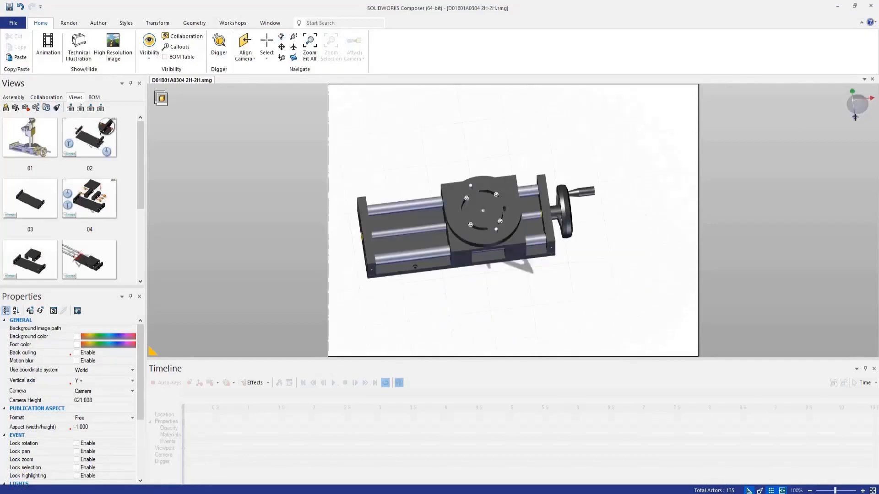
scroll(426, 217, up, 2)
drag(432, 165, 556, 209)
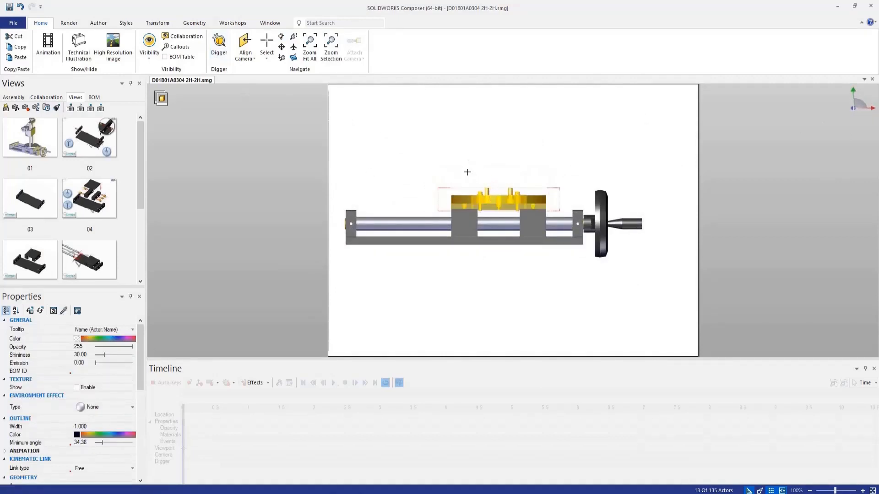
right_click(519, 167)
click(515, 135)
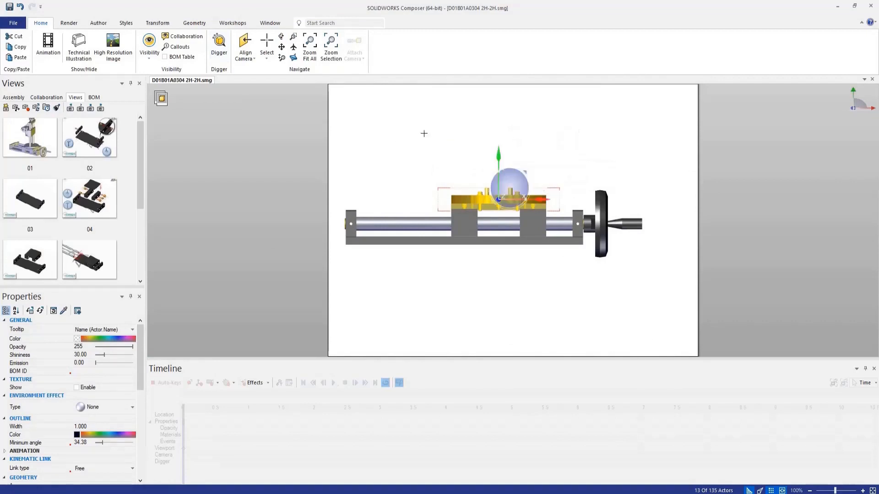
click(161, 23)
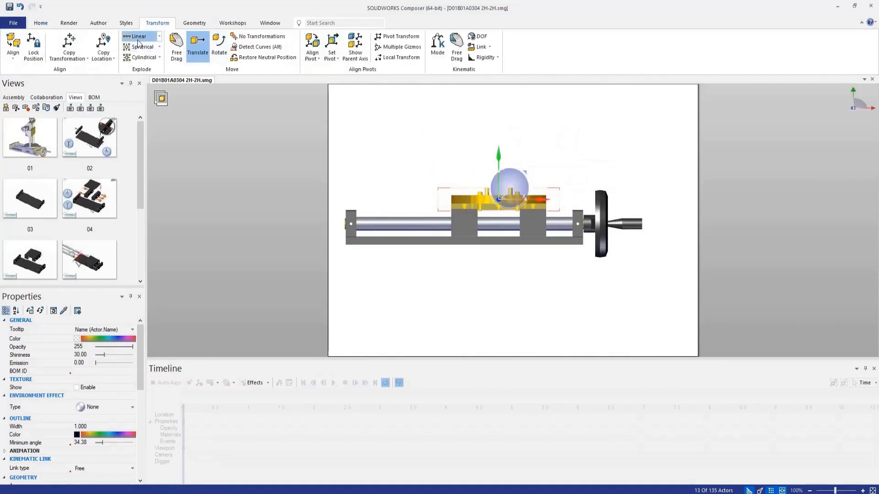
click(197, 45)
drag(501, 208, 485, 115)
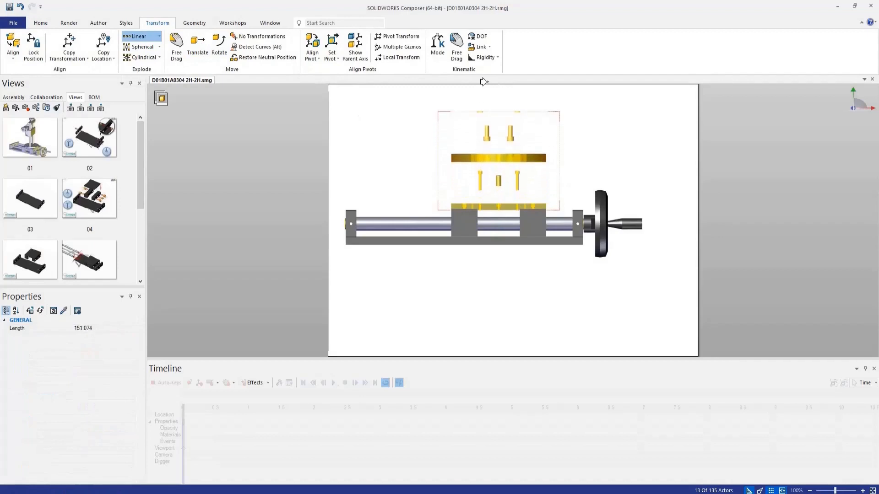
Step: Explode the handwheel, its end block, bushings and fasteners linearly outward along the slide axis
drag(562, 161, 653, 290)
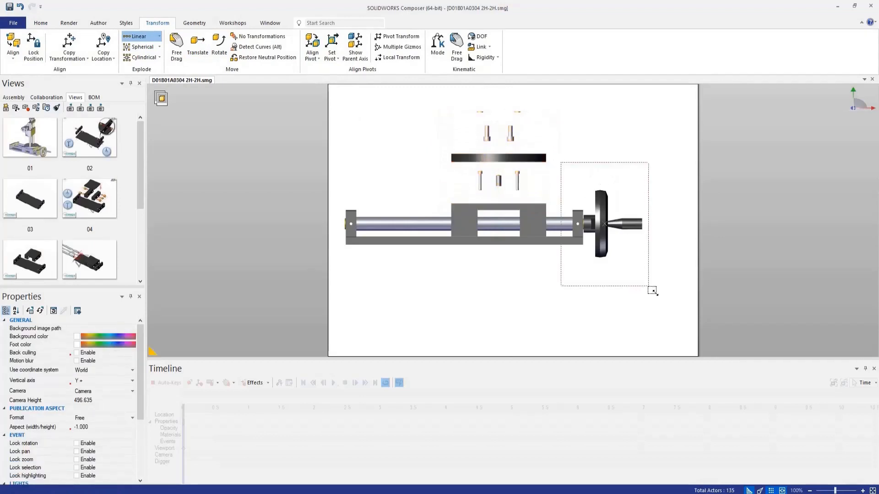
drag(521, 223, 670, 219)
click(585, 299)
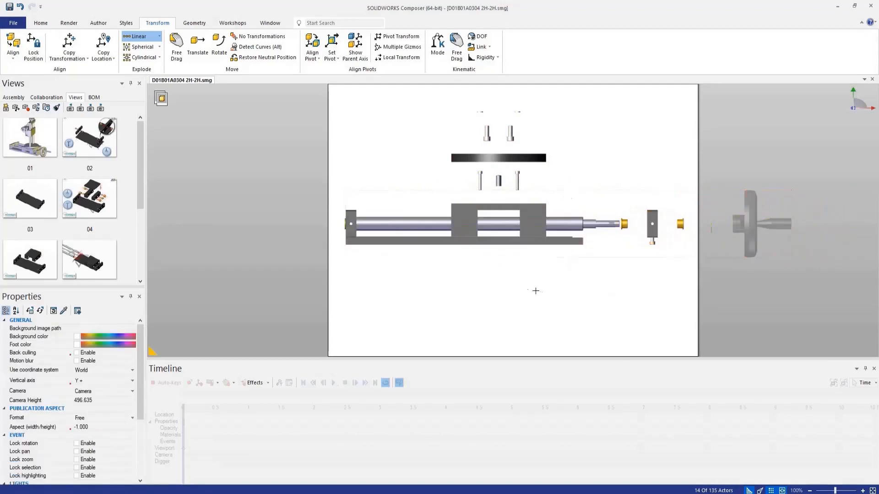
Step: Explode the end block, bushings and screws opposite the handwheel linearly outward along the slide axis
scroll(467, 273, down, 3)
drag(365, 214, 413, 277)
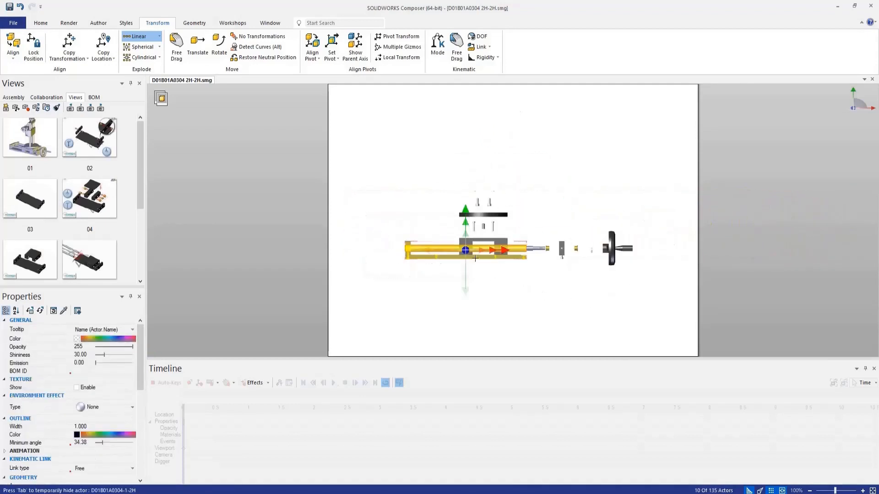
drag(499, 251, 446, 261)
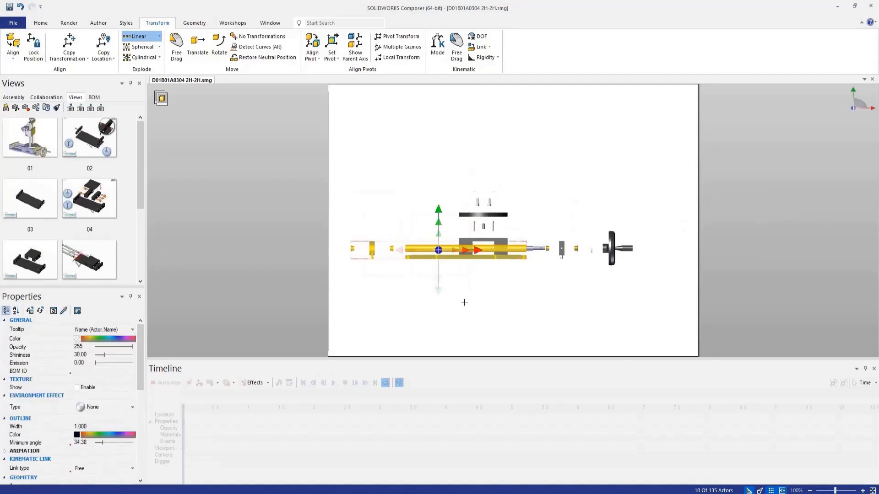
click(466, 277)
Step: Select the flat base plate under the slide and move it vertically downward away from the shafts
scroll(466, 276, up, 2)
drag(375, 276, 558, 255)
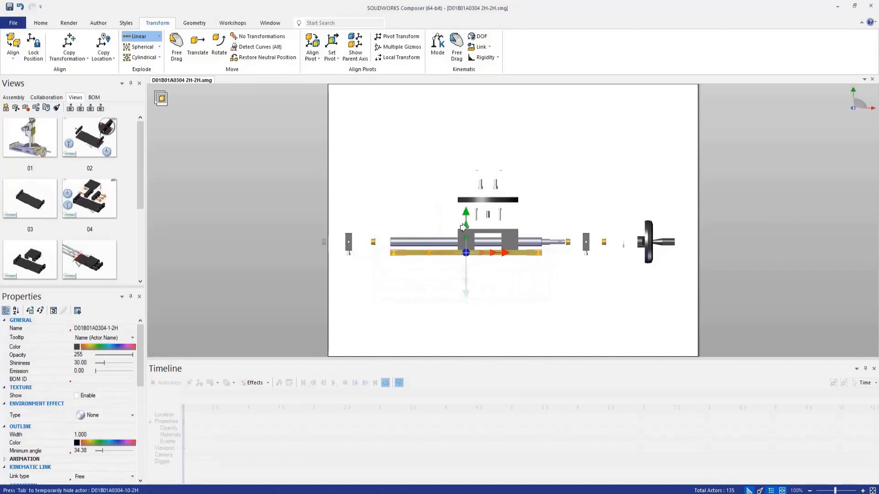
drag(465, 219, 465, 230)
click(528, 298)
Step: Examine the exploded slide assembly from an angled three-dimensional viewpoint
right_drag(530, 296, 510, 296)
scroll(539, 309, down, 2)
scroll(534, 274, up, 3)
scroll(513, 303, down, 2)
scroll(512, 302, up, 2)
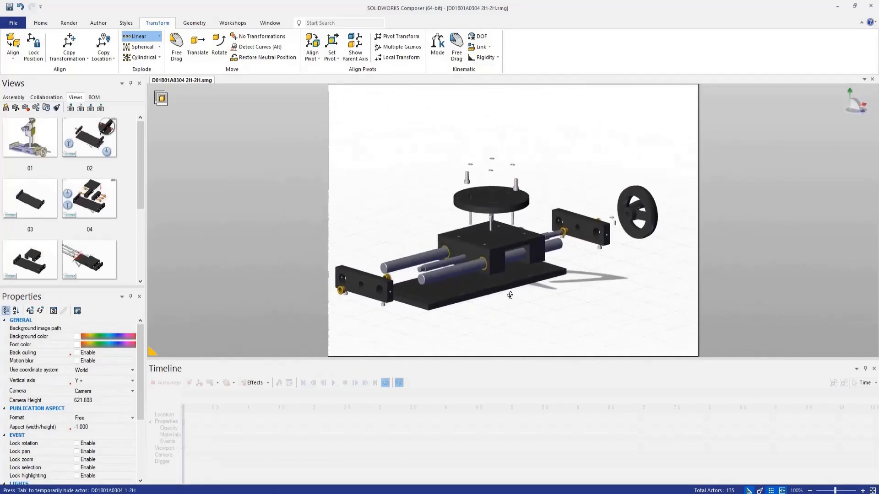
scroll(512, 296, down, 2)
scroll(457, 282, up, 2)
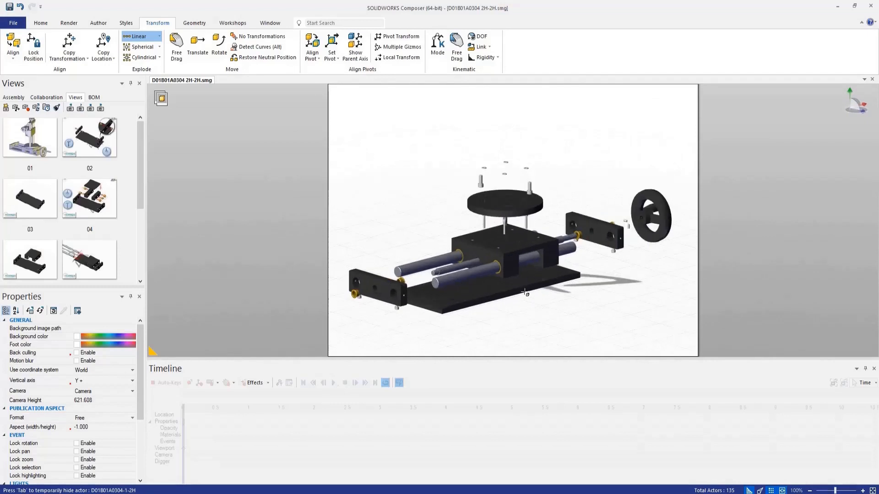
Step: Create associative paths from neutral for all parts of the exploded slide assembly
click(87, 27)
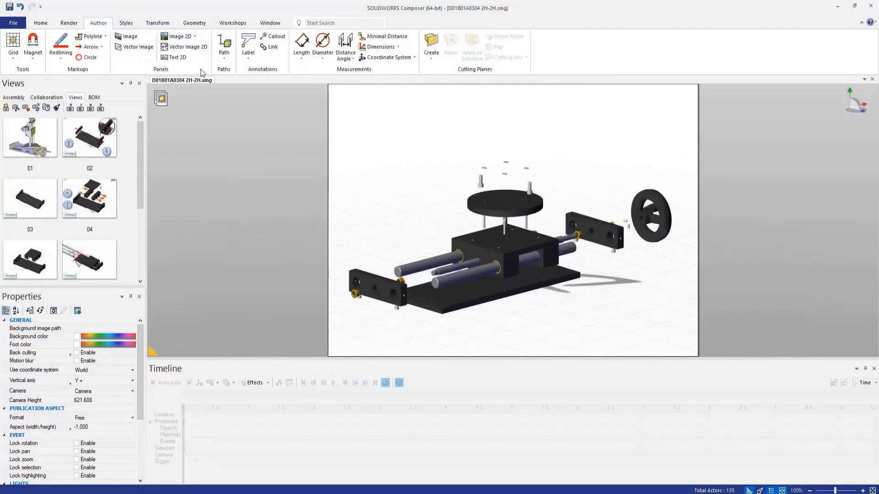
scroll(357, 161, down, 1)
drag(345, 147, 643, 311)
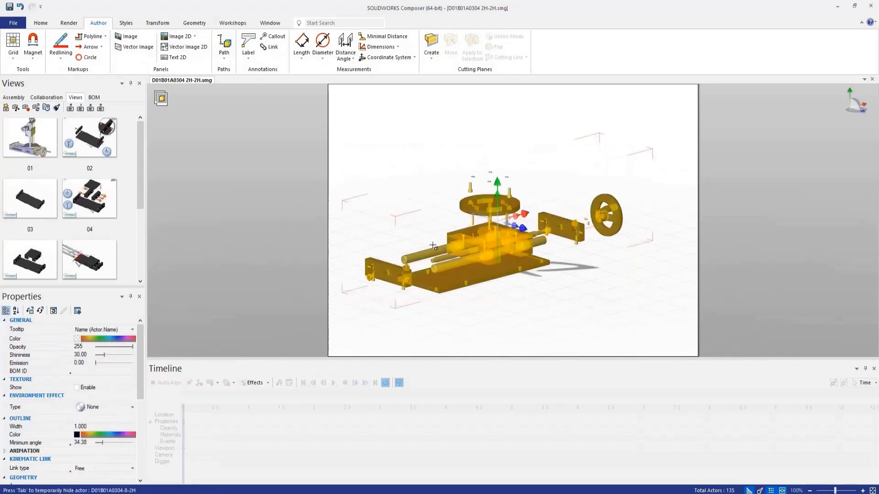
click(224, 46)
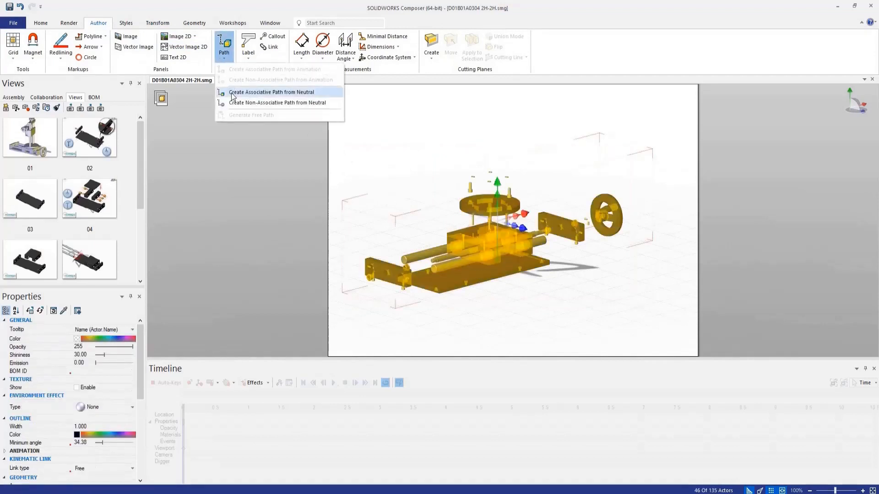
click(232, 93)
click(565, 261)
mouse_move(565, 261)
right_down()
mouse_move(321, 247)
mouse_move(567, 274)
right_up()
Step: Select all the associative explode paths together and enable the Smooth property for them
click(46, 97)
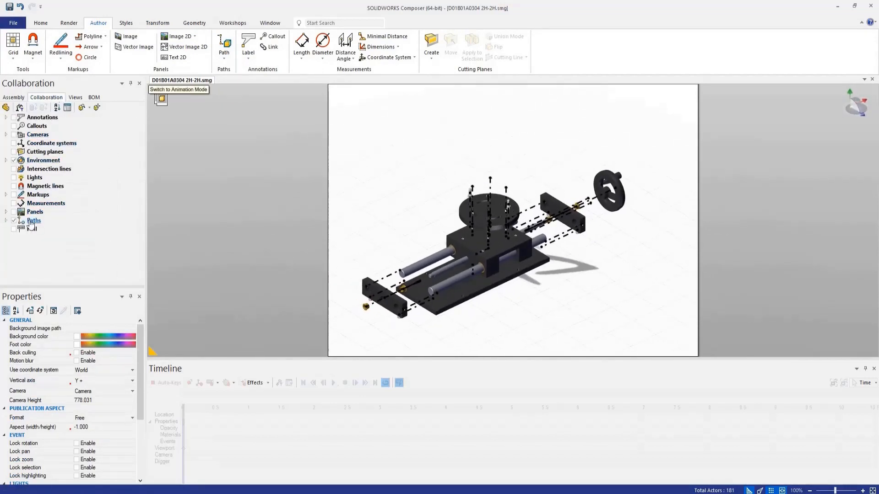
click(7, 222)
click(33, 118)
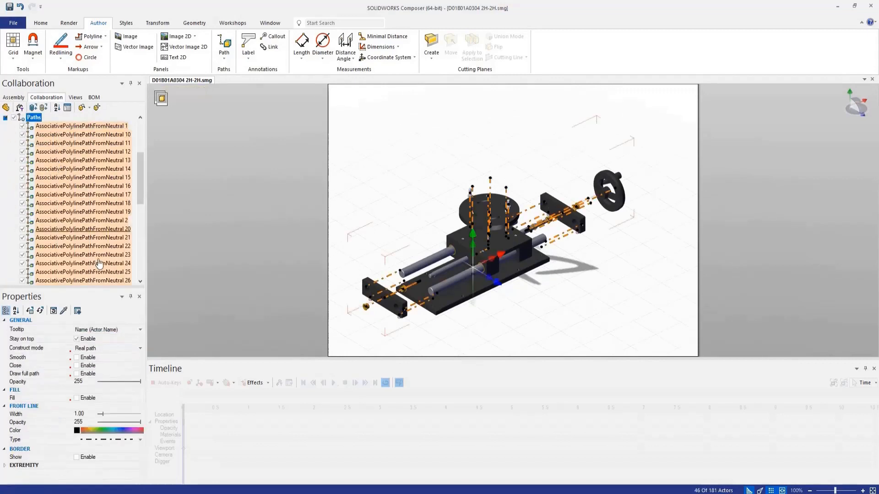
click(77, 358)
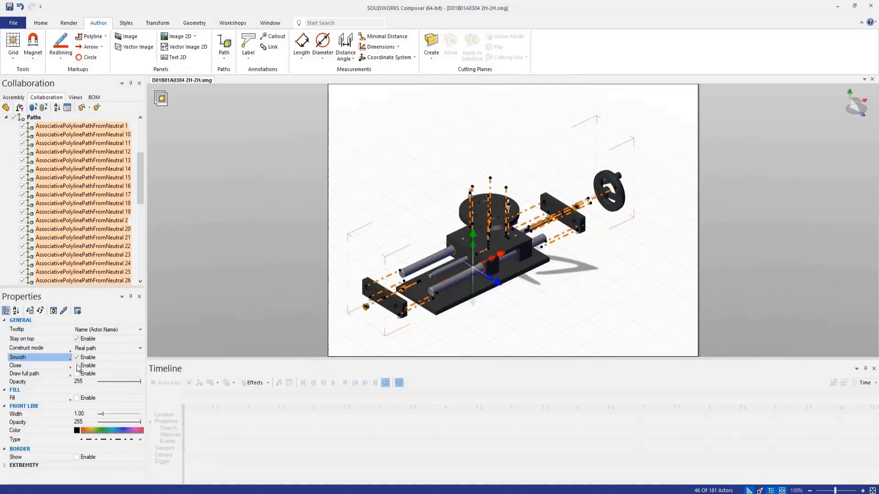
click(77, 366)
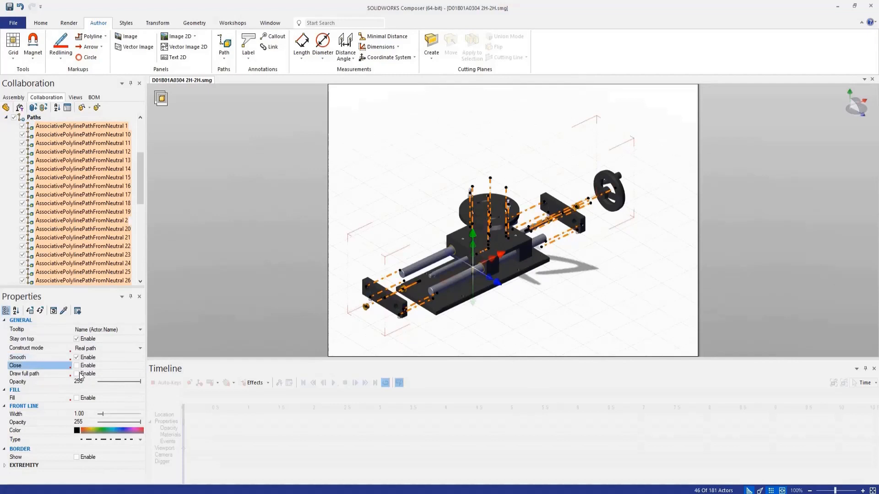
click(77, 374)
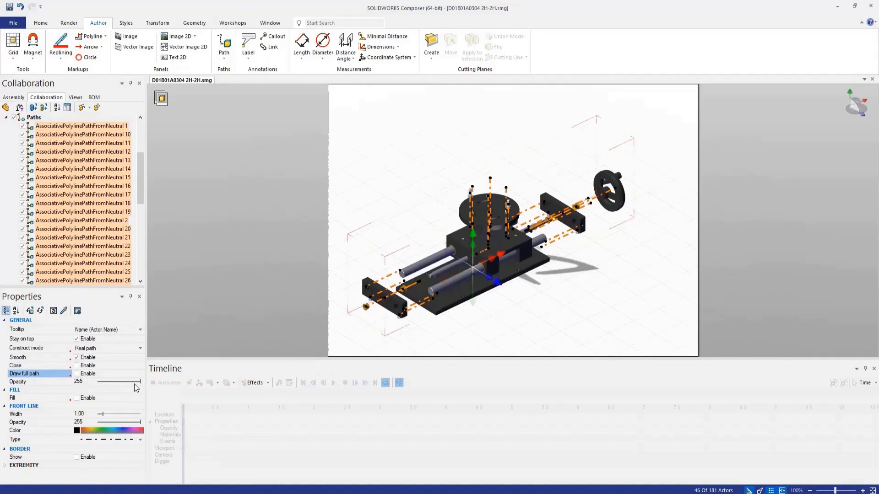
Step: Set the selected paths' general opacity to 99 and their front line color to red, then deselect them
drag(140, 382, 137, 385)
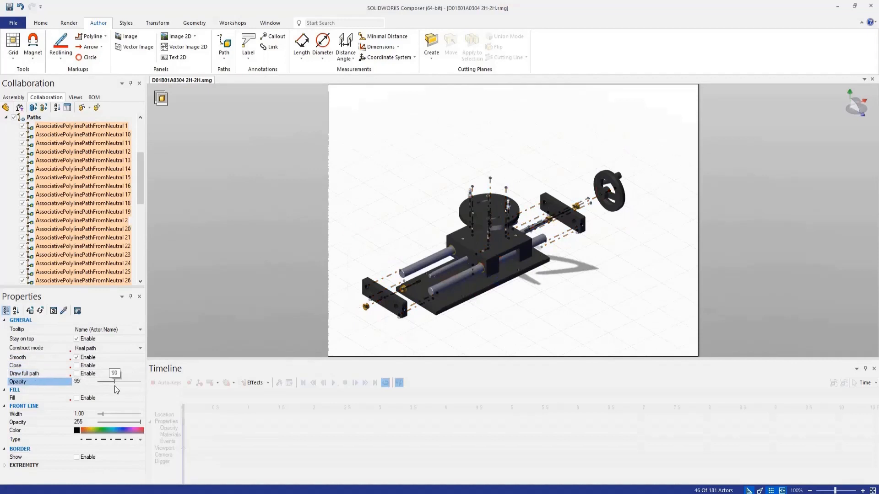
click(77, 431)
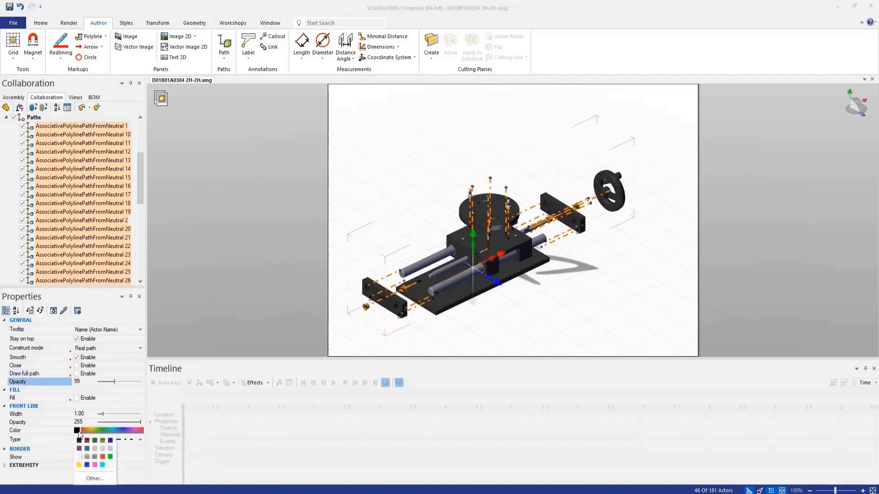
click(101, 457)
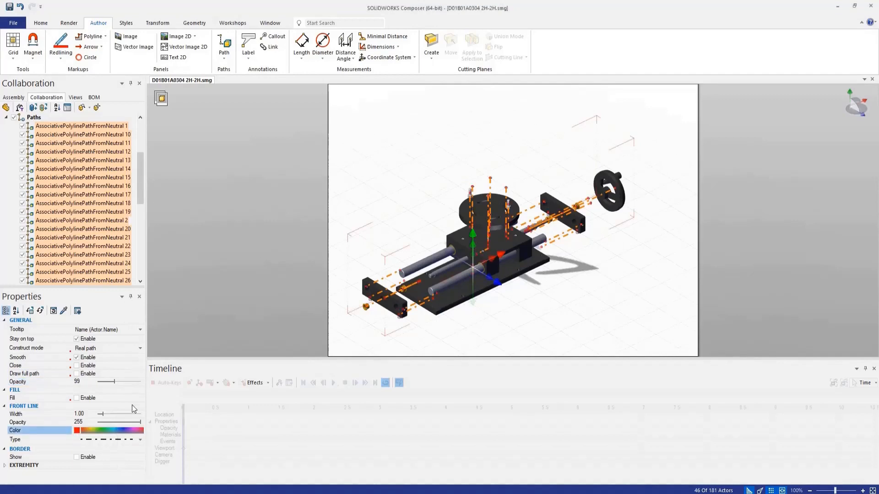
click(360, 162)
mouse_move(488, 250)
middle_down()
mouse_move(478, 229)
mouse_move(508, 238)
mouse_move(492, 241)
middle_up()
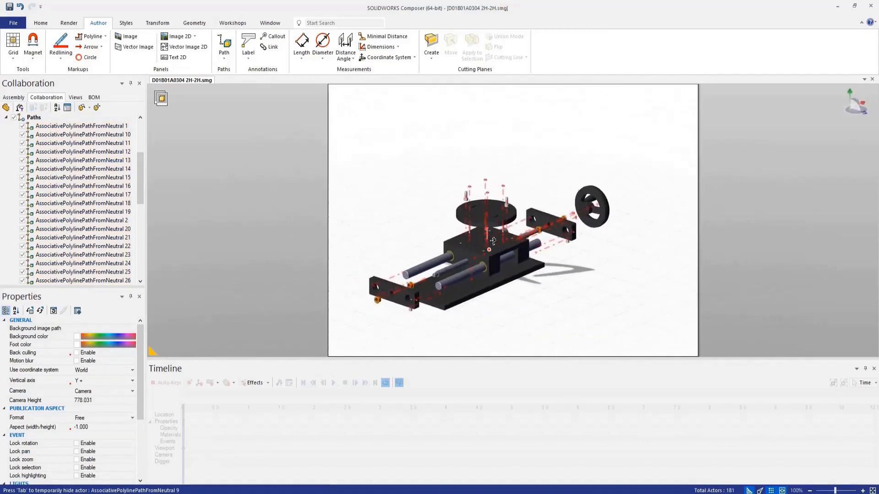
scroll(492, 241, down, 5)
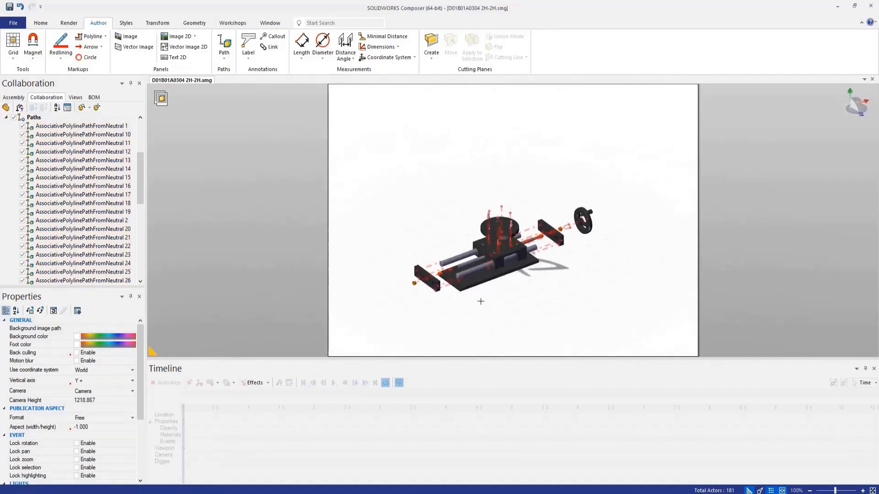
scroll(467, 298, up, 3)
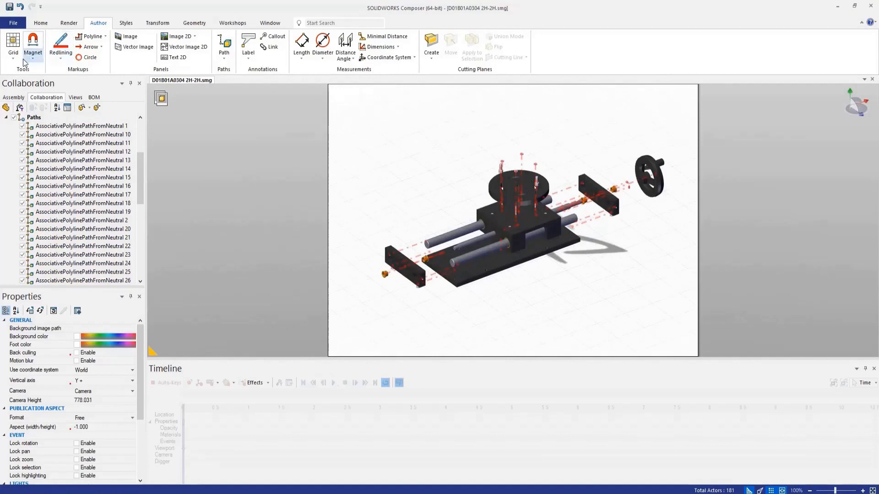
Step: Try the Shaded Illustration, Technical and Silhouette render modes on the exploded assembly
click(68, 23)
click(13, 46)
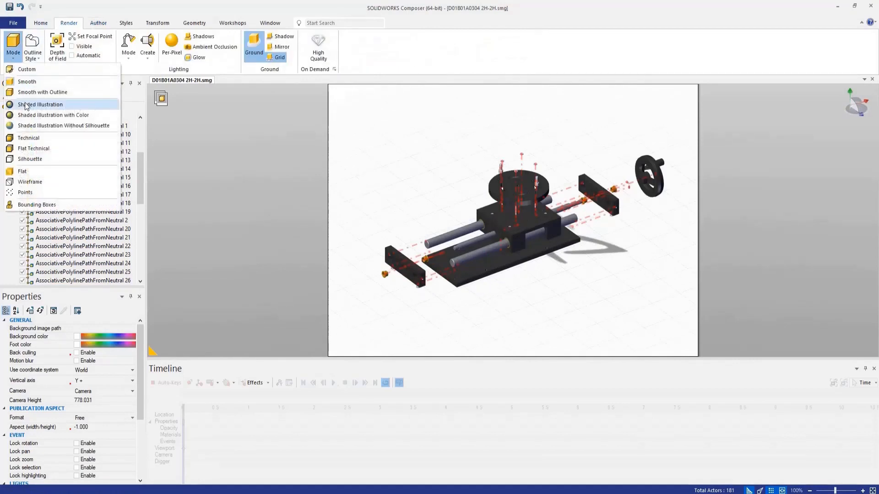
click(26, 106)
click(12, 45)
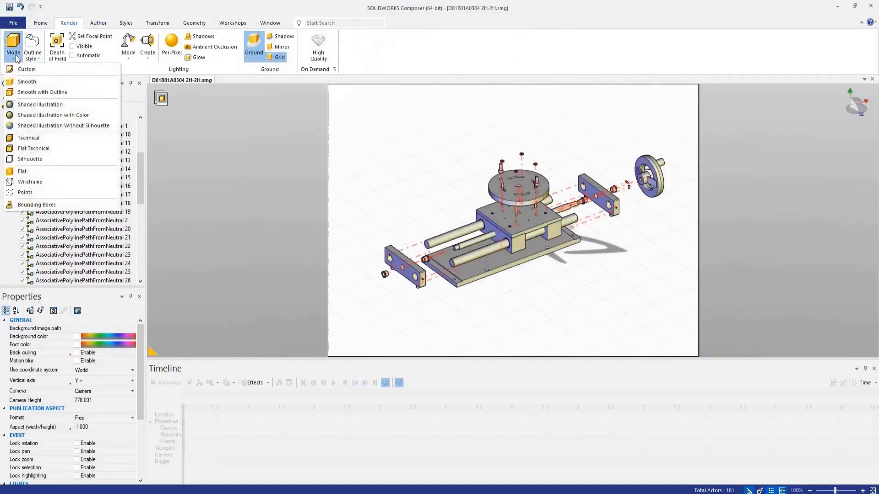
click(28, 138)
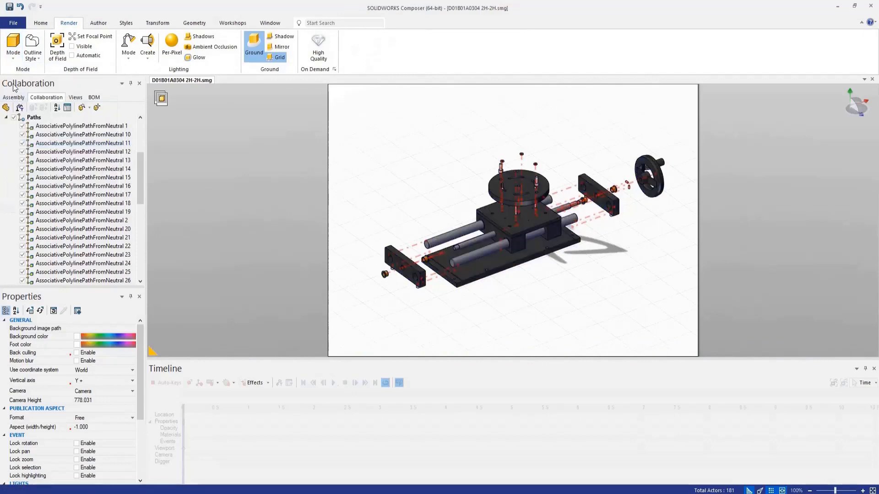
click(12, 46)
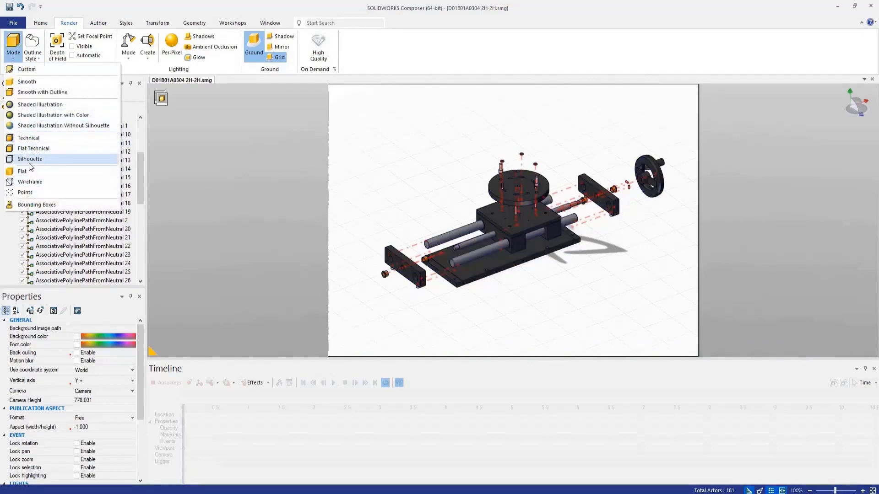
click(30, 163)
scroll(496, 251, up, 2)
right_drag(497, 251, 521, 249)
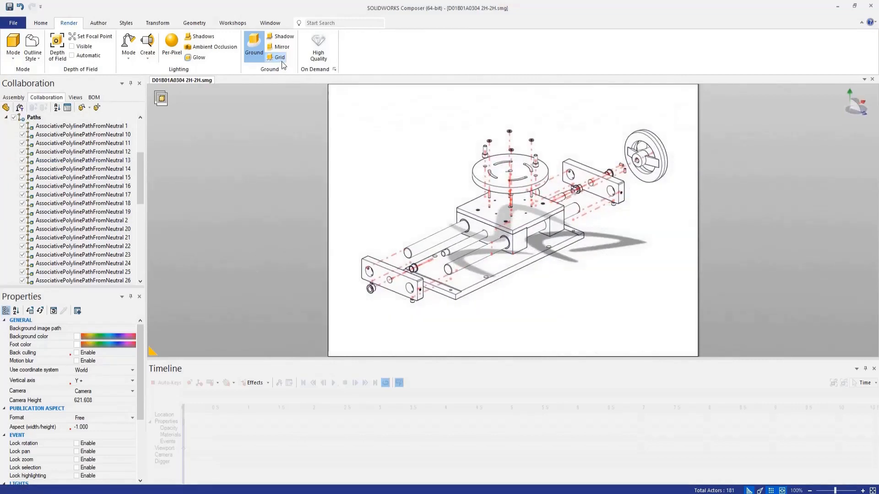
Step: Turn off the ground effect and hide all the explode paths
click(261, 45)
right_drag(396, 177, 394, 178)
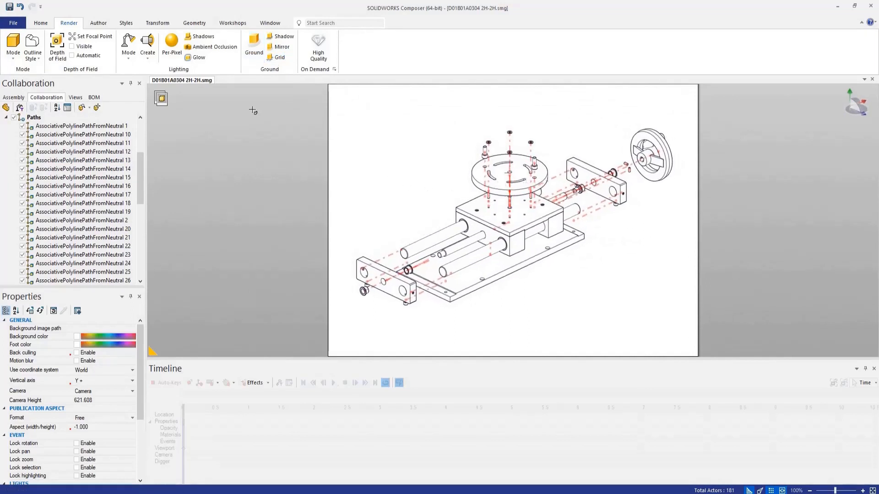
click(14, 117)
scroll(522, 248, down, 5)
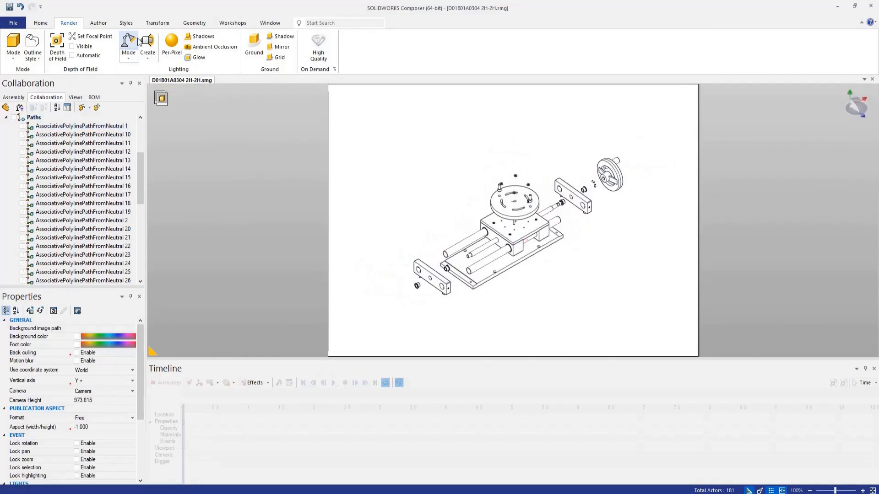
Step: Turn on the Digger, center it on the round plate, and magnify that area with its Zoom tool
click(44, 27)
click(219, 44)
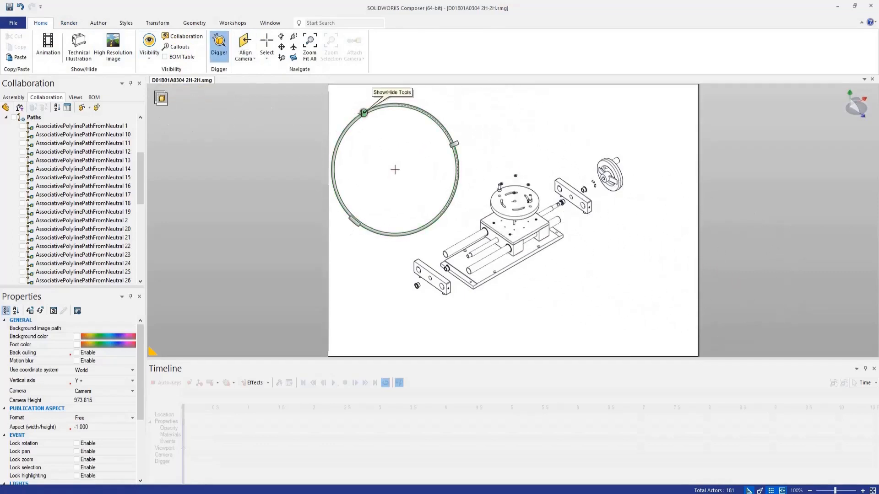
click(363, 113)
click(426, 235)
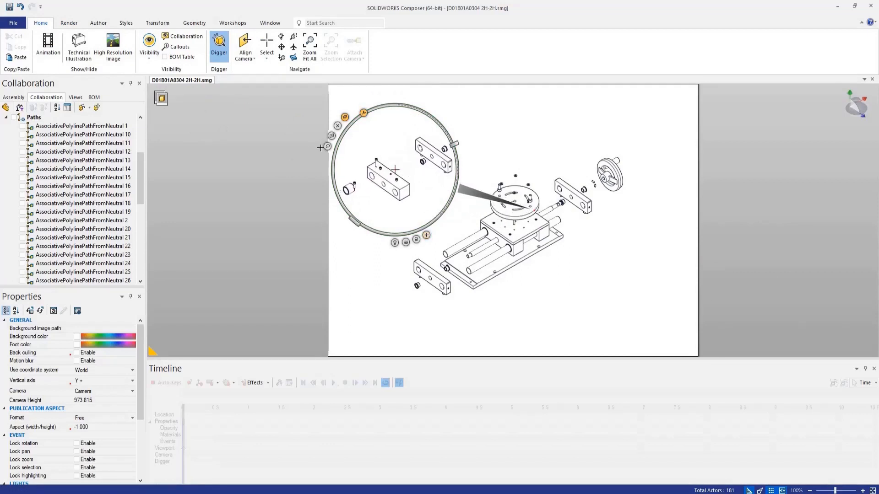
drag(326, 147, 459, 203)
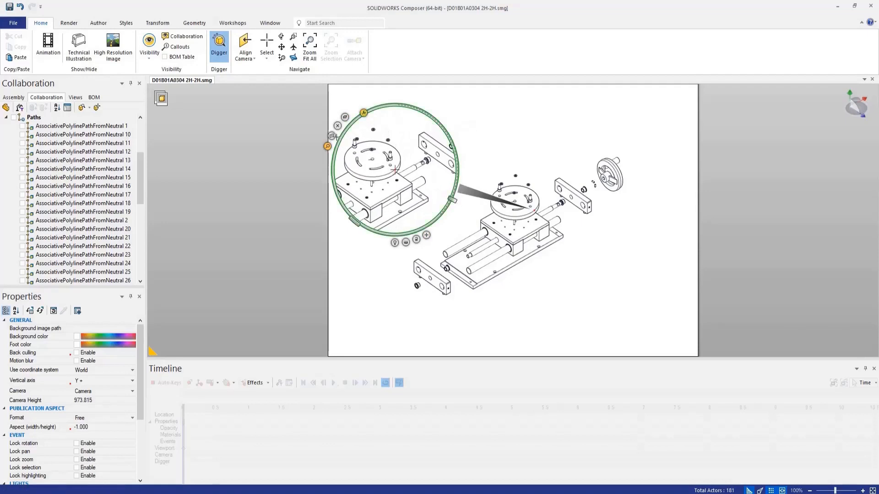
Step: Inspect the round plate and slide block through the Digger with its cutting plane and X-ray tools
click(332, 136)
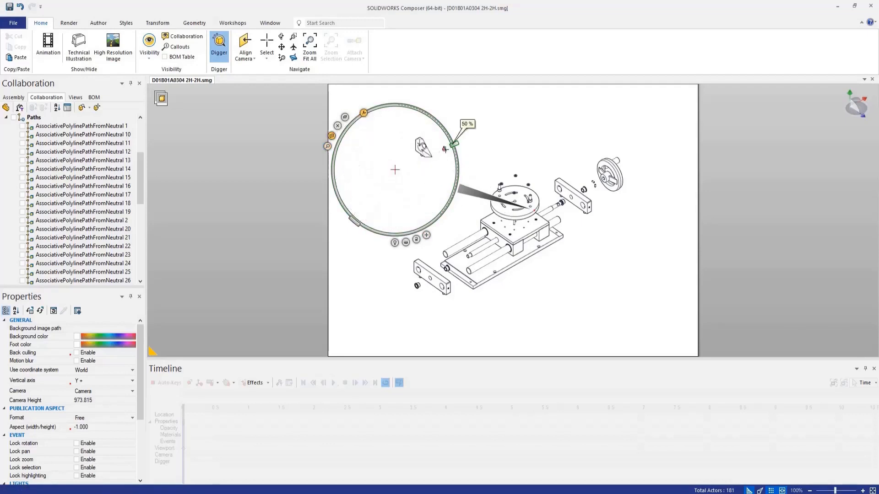
drag(454, 144, 455, 158)
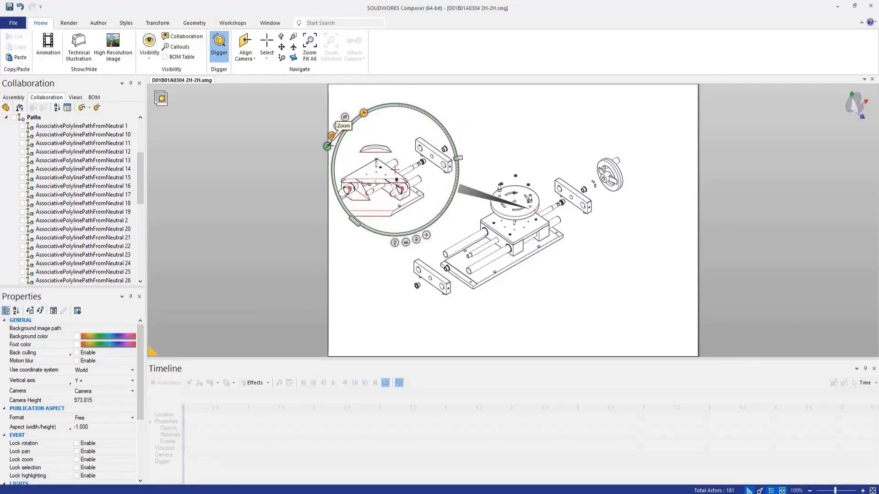
click(328, 146)
click(337, 125)
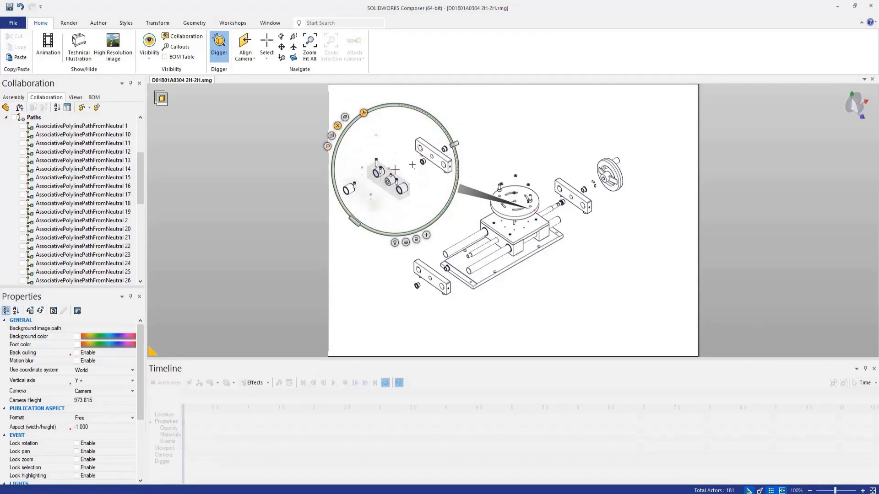
drag(452, 144, 442, 214)
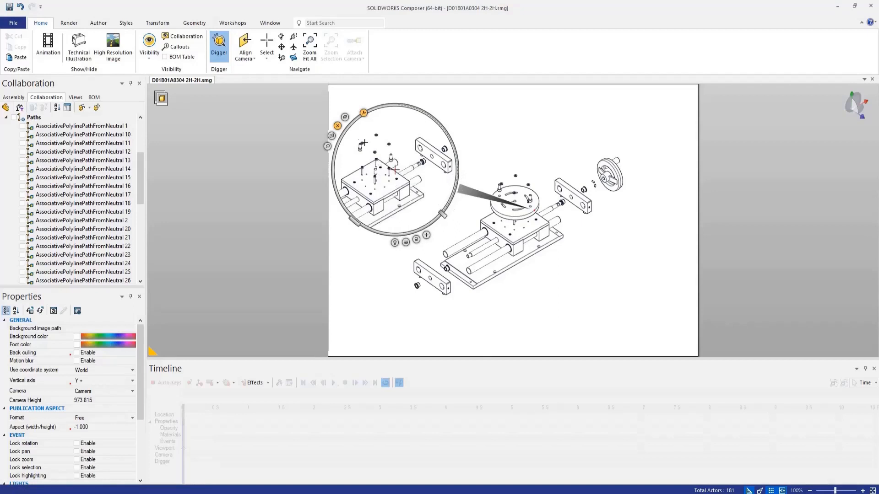
Step: Peel away the slide's outer parts with the Digger's onion skin tool, return to its Zoom tool, and turn off the Digger
click(345, 117)
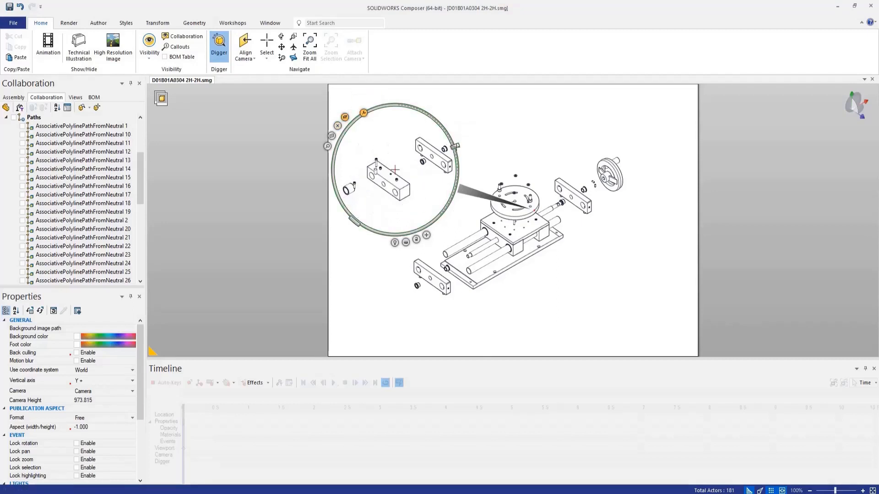
drag(459, 163, 445, 230)
click(328, 147)
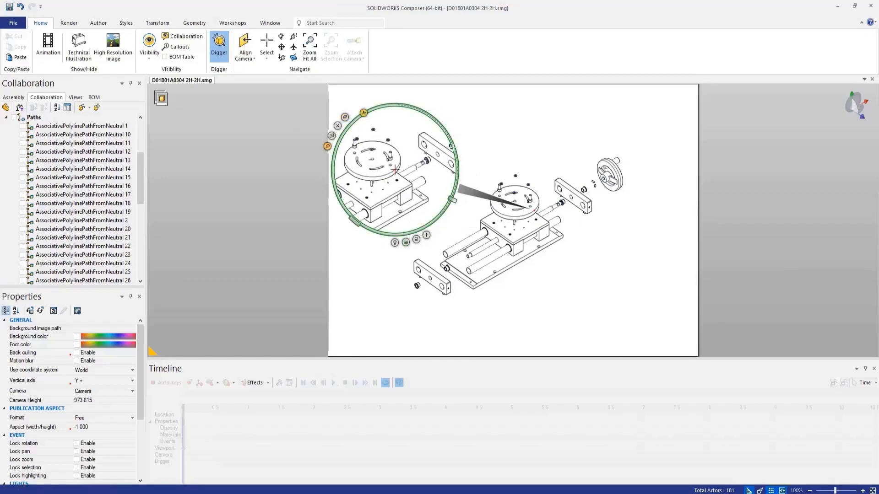
click(219, 42)
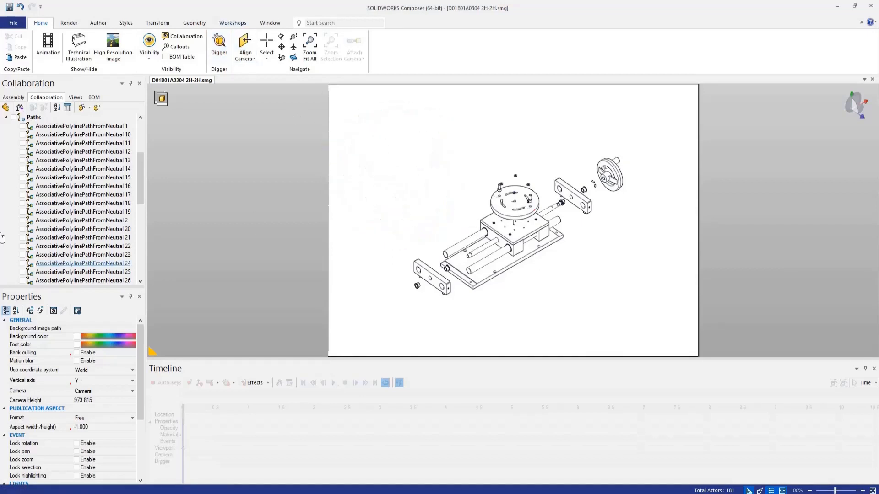
Step: Display the assembly tree and set the exploded assembly's render mode to Smooth
scroll(6, 191, up, 4)
click(11, 97)
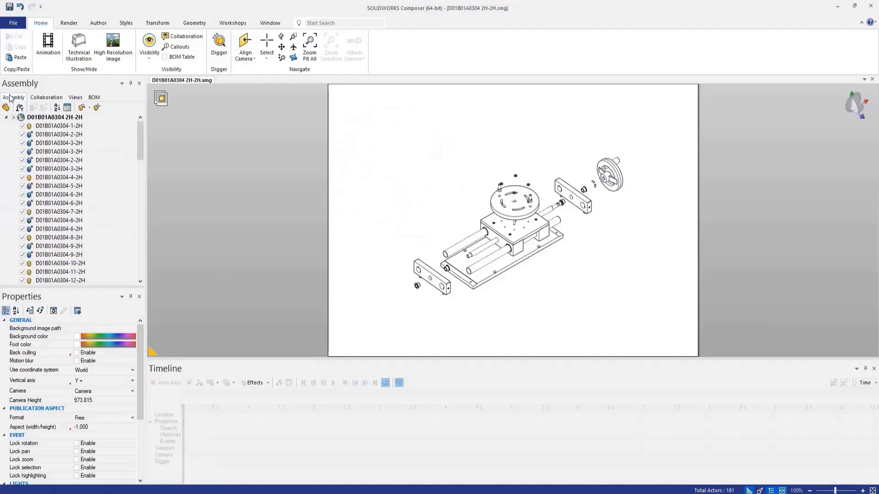
click(69, 23)
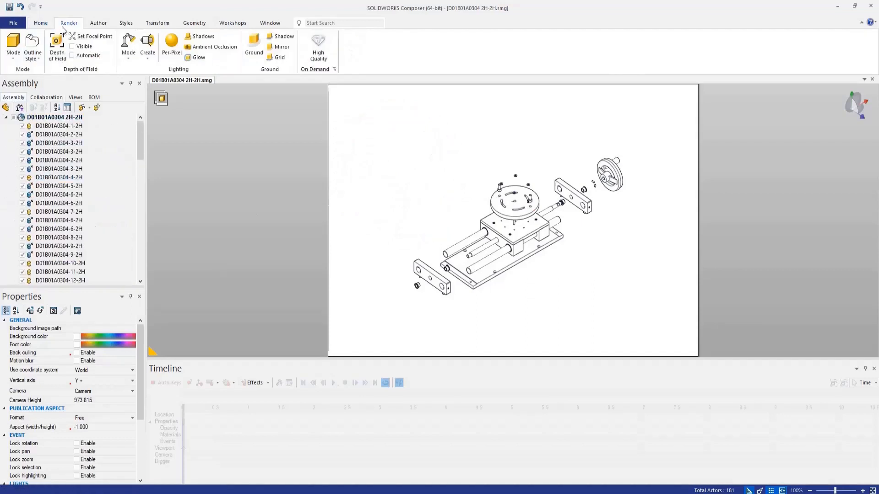
click(13, 60)
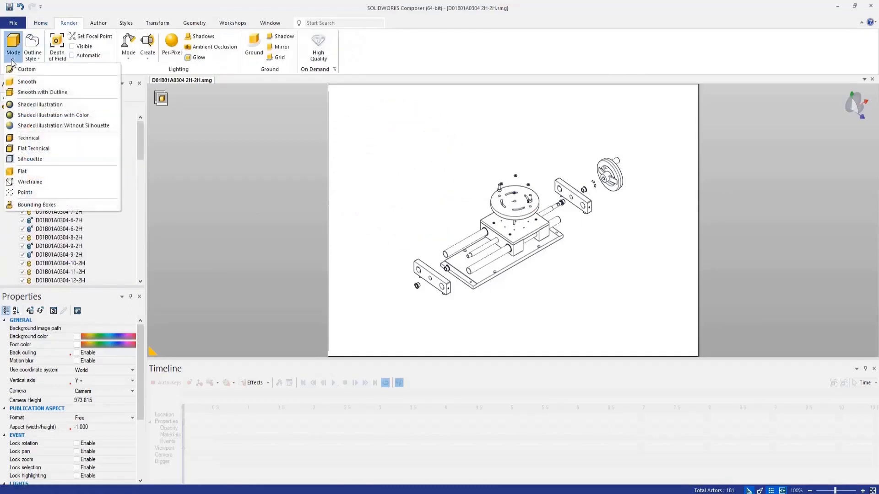
click(27, 85)
scroll(501, 224, up, 1)
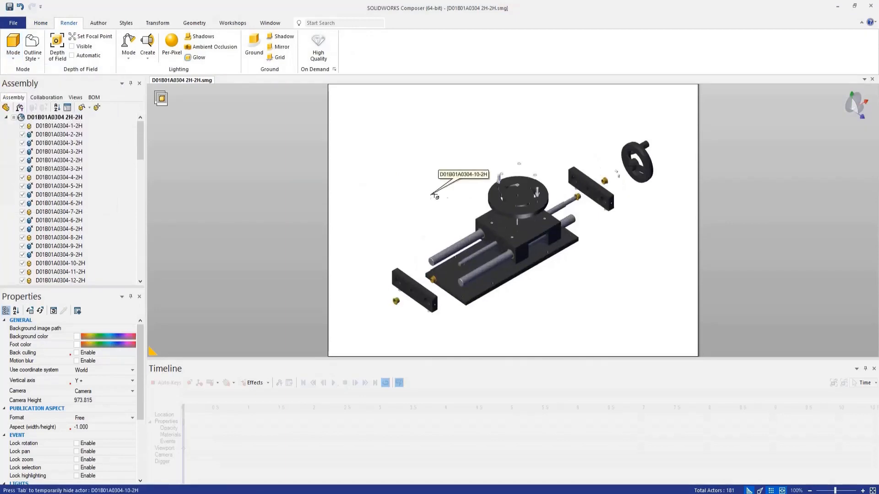
Step: Select all the exploded slide parts and restore them to their neutral, assembled position
scroll(438, 188, down, 2)
drag(382, 127, 627, 297)
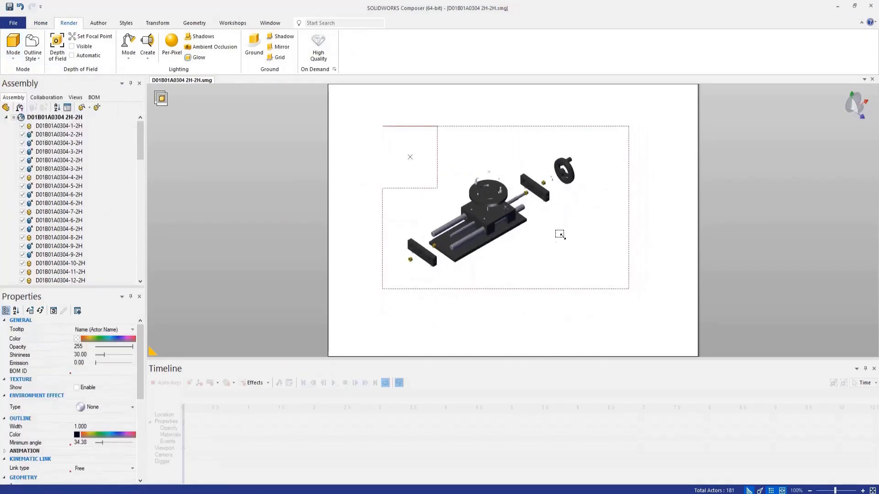
right_click(559, 213)
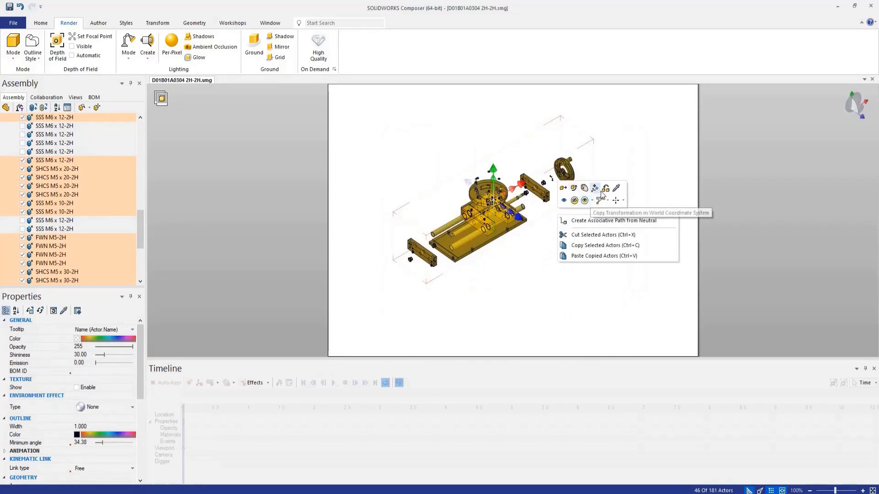
click(594, 190)
click(542, 271)
scroll(471, 207, up, 3)
scroll(516, 209, down, 1)
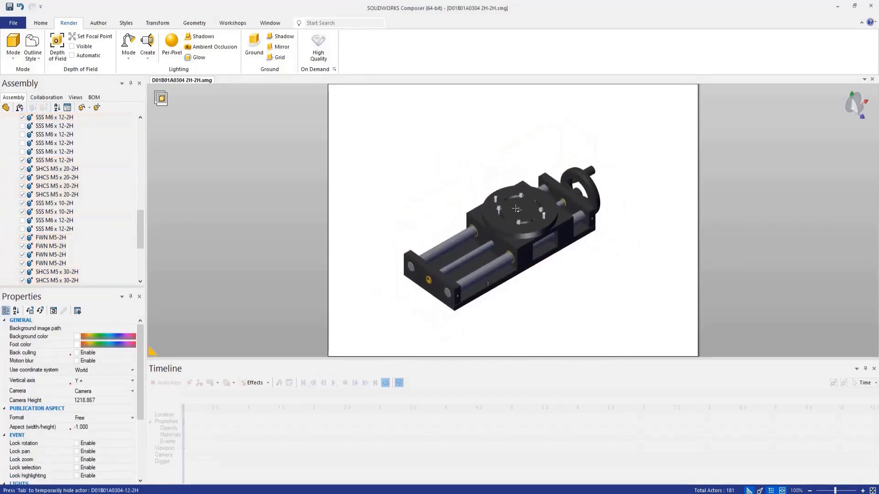
Step: Show all parts so the complete machine is displayed with its vertical column assembly
right_click(507, 145)
click(535, 129)
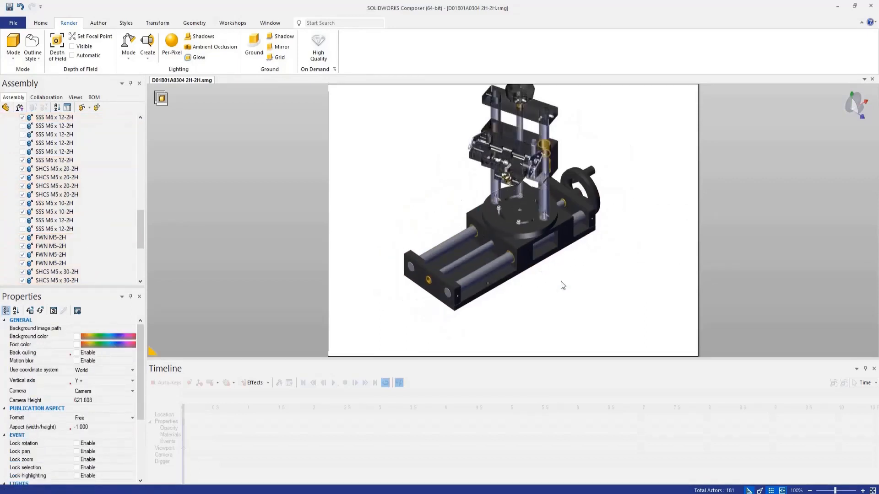
scroll(556, 286, down, 2)
scroll(522, 187, up, 7)
mouse_move(525, 239)
right_down()
mouse_move(547, 196)
mouse_move(549, 219)
mouse_move(515, 228)
mouse_move(512, 240)
right_up()
scroll(518, 242, down, 2)
scroll(582, 259, down, 4)
right_drag(529, 291, 569, 298)
scroll(570, 298, up, 1)
scroll(568, 297, down, 1)
scroll(587, 216, up, 6)
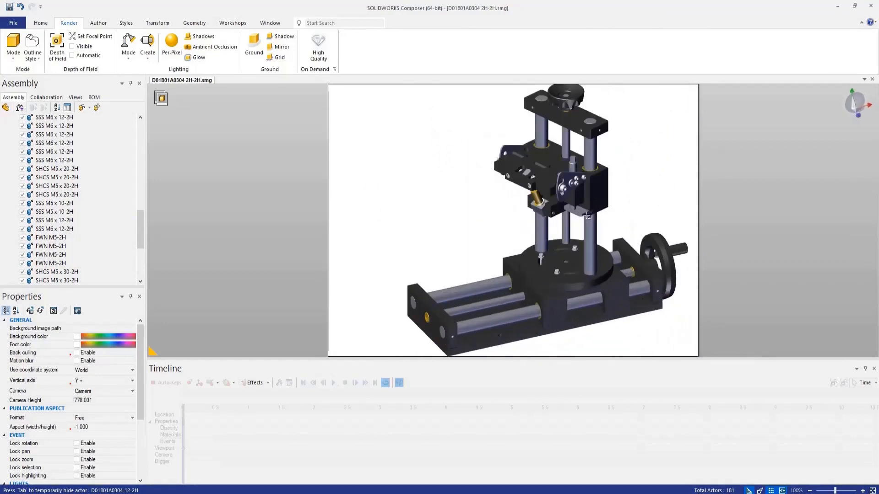
Step: Select the two gold bushings around the vertical columns and open the Technical Illustration workshop
click(584, 150)
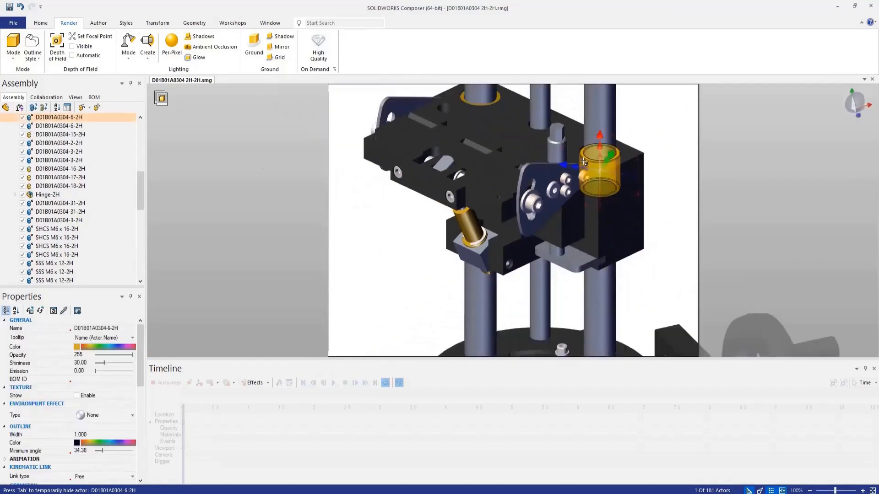
scroll(581, 148, down, 2)
scroll(512, 94, up, 4)
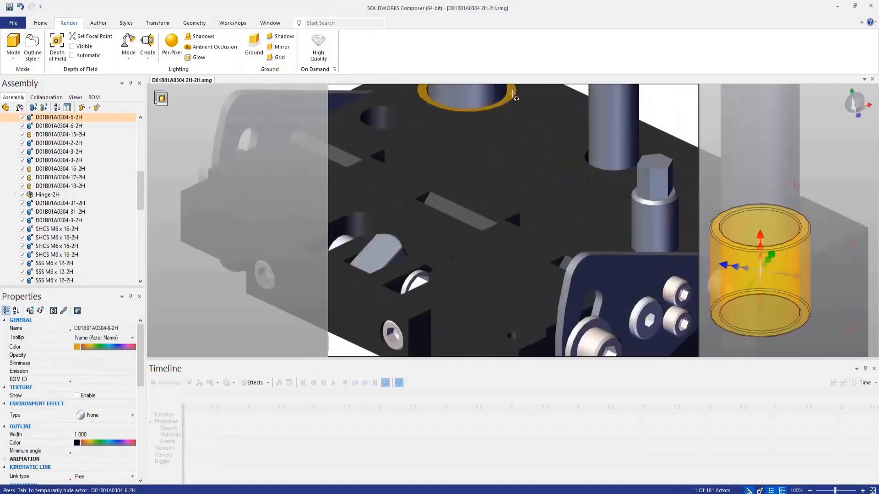
ctrl+click(513, 91)
scroll(521, 251, down, 6)
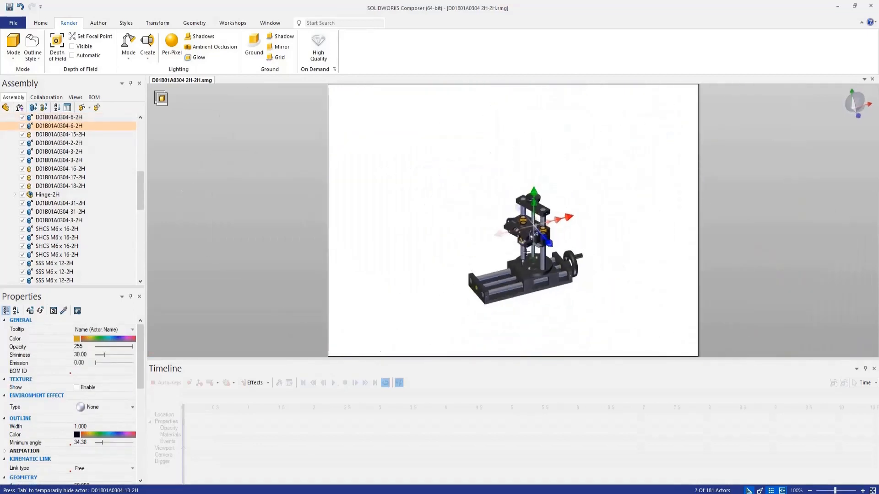
scroll(521, 251, up, 4)
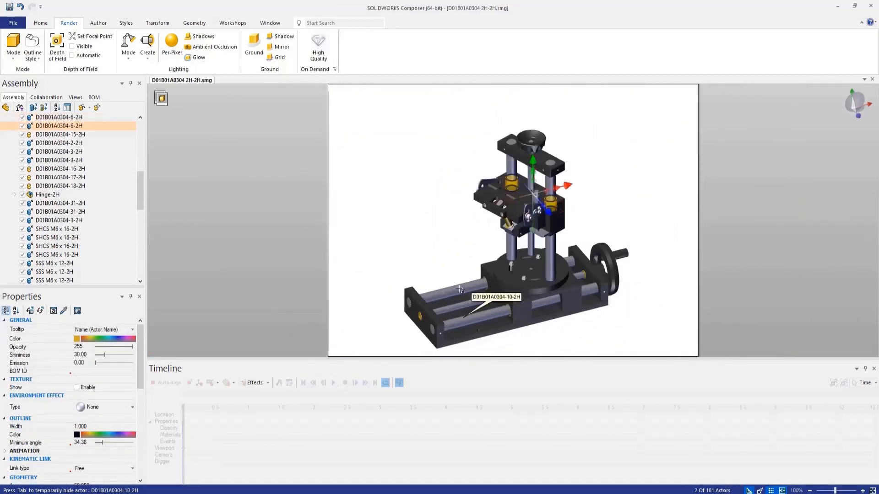
scroll(396, 232, up, 1)
scroll(499, 226, down, 1)
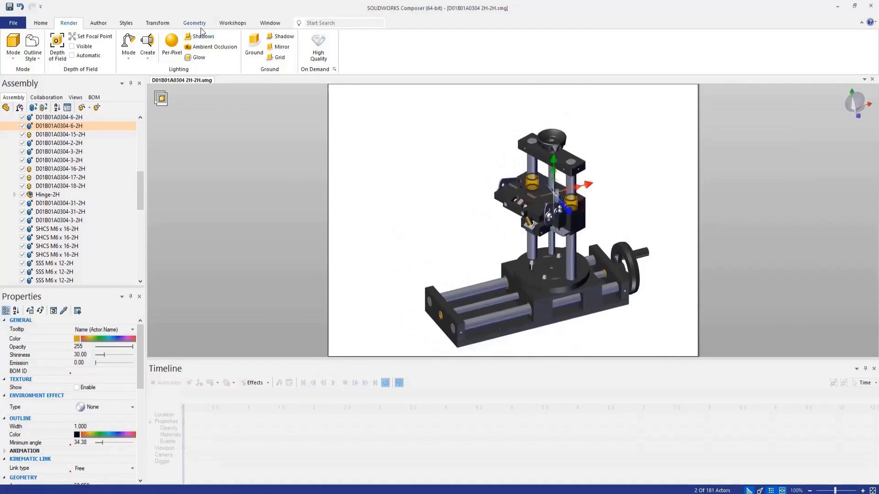
click(232, 22)
click(185, 46)
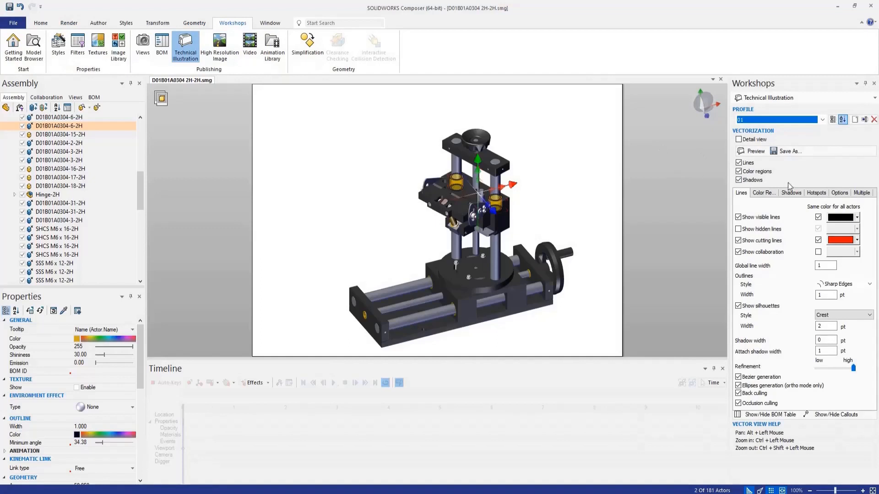
Step: Create a detail-view vector image of the selected bushings without color regions, and close the image area frame
click(741, 172)
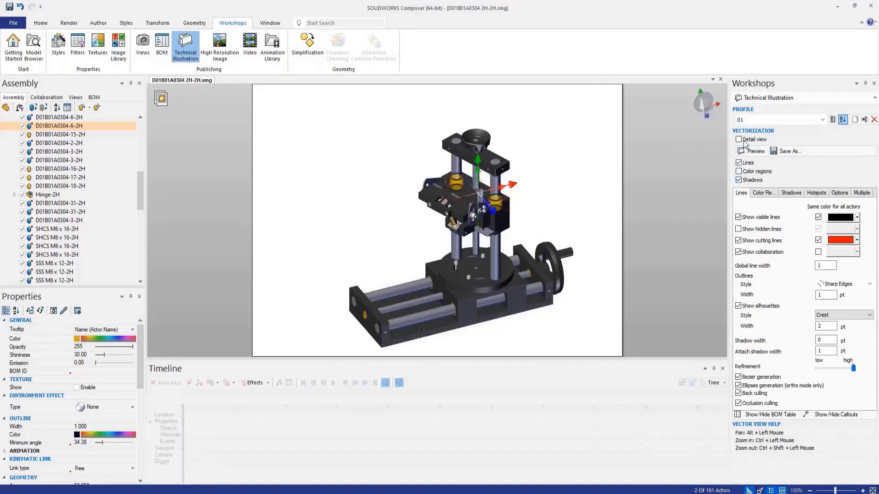
click(740, 140)
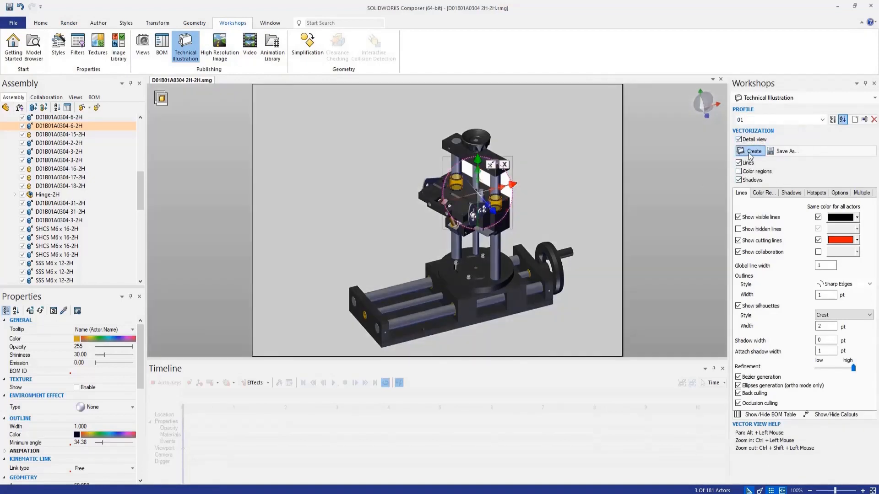
click(750, 152)
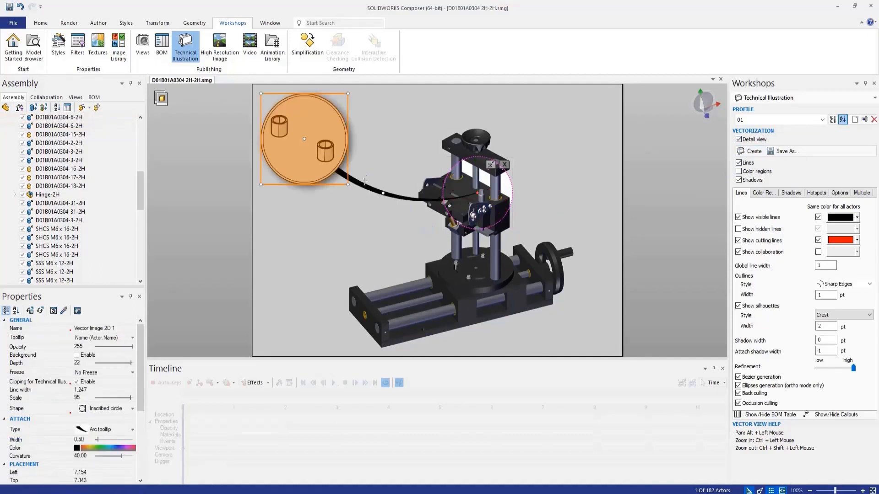
click(322, 226)
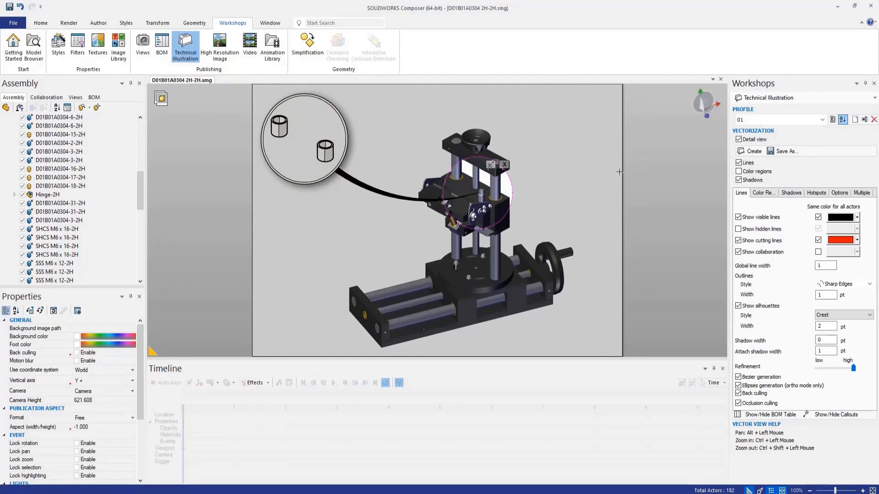
click(504, 165)
click(327, 219)
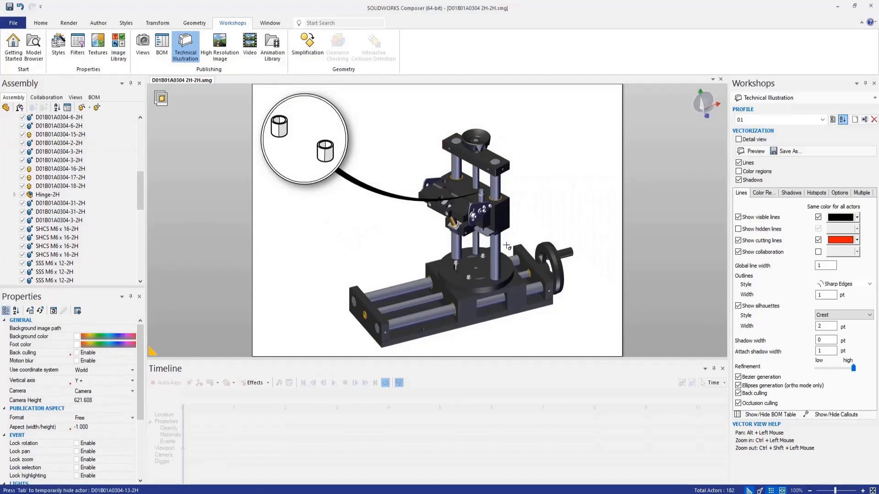
Step: Save the scene with the bushing detail image as a new view, and hide the detail image from the scene
click(75, 97)
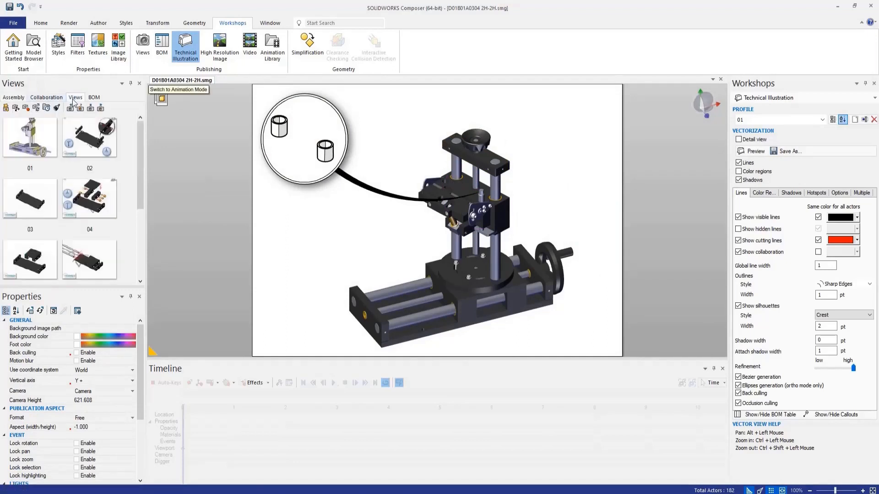
click(5, 108)
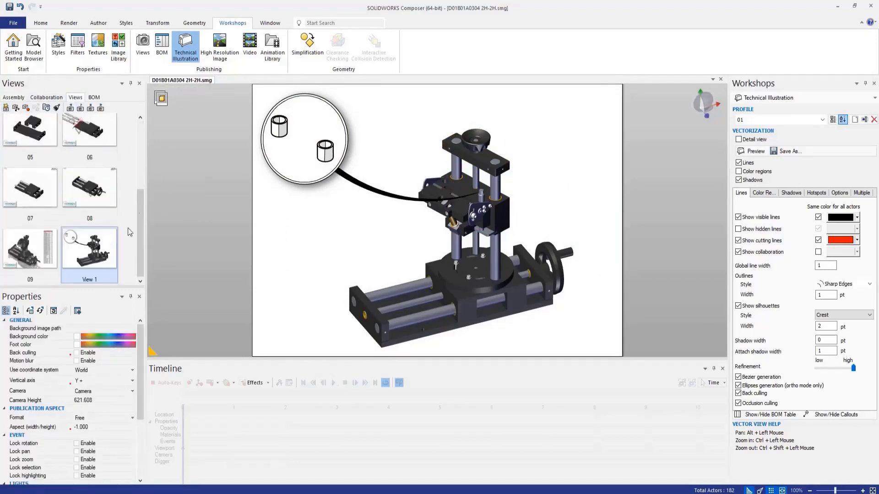
click(325, 144)
right_click(334, 147)
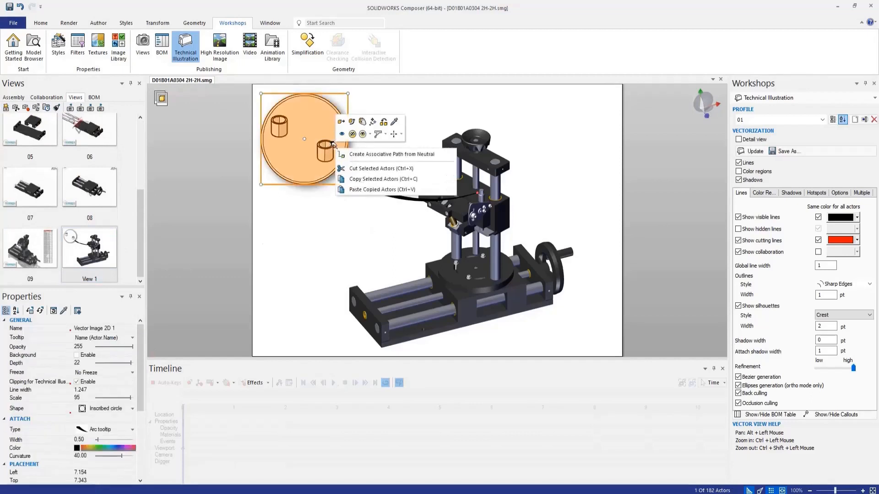
click(352, 136)
key(Delete)
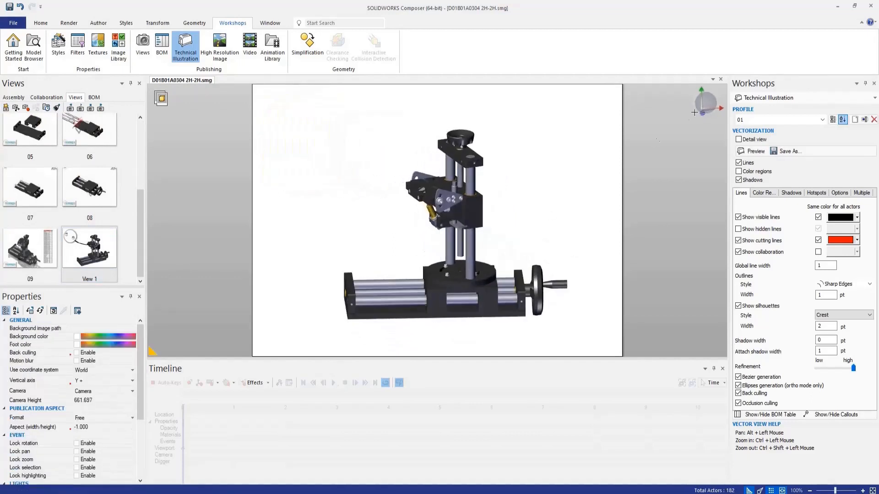
Step: From a front view, select the horizontal slide's end plates, bearing parts, base plate and guide rods
click(702, 114)
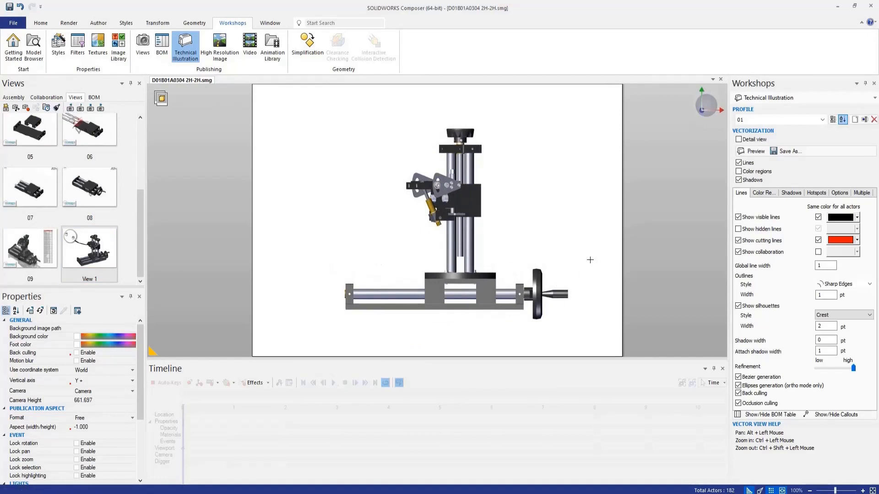
drag(457, 348, 517, 340)
ctrl+drag(368, 296, 308, 346)
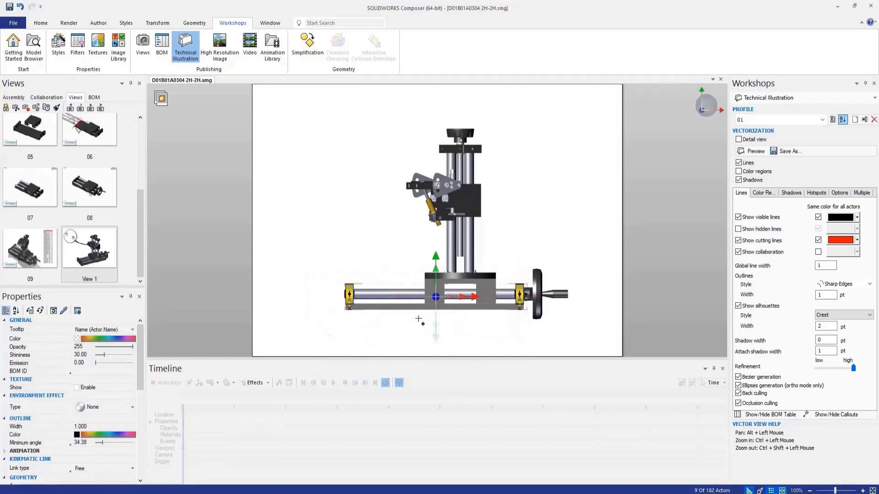
scroll(477, 300, up, 5)
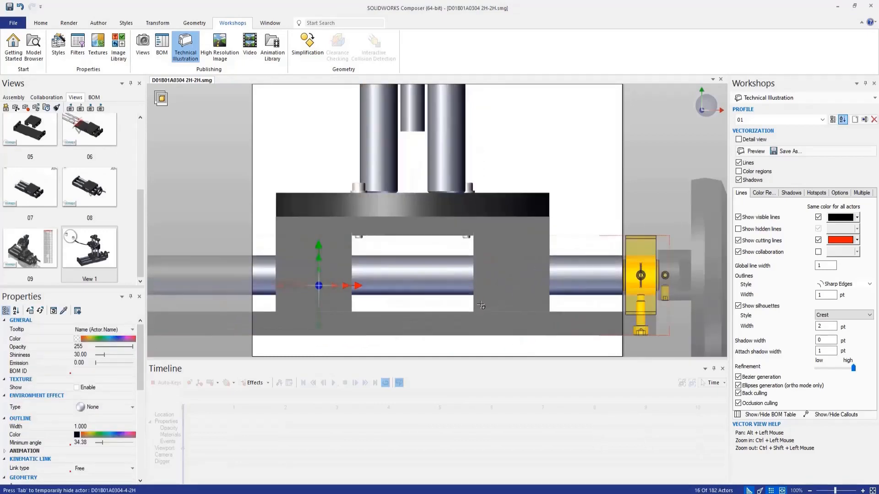
ctrl+drag(451, 337, 231, 363)
scroll(423, 291, down, 4)
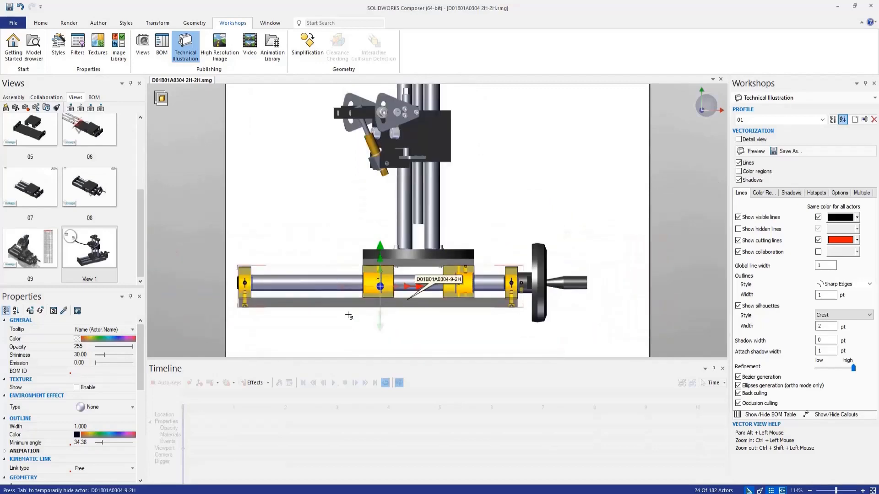
ctrl+click(297, 306)
drag(315, 322, 324, 350)
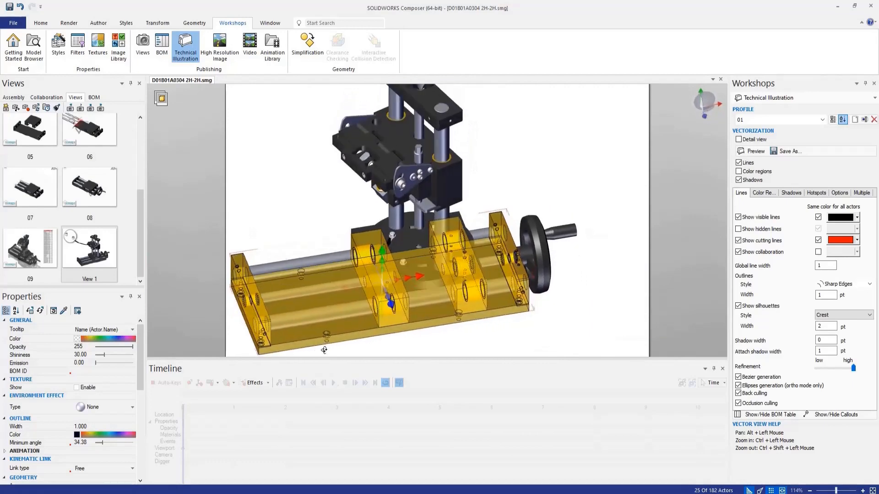
ctrl+click(290, 264)
scroll(490, 303, down, 3)
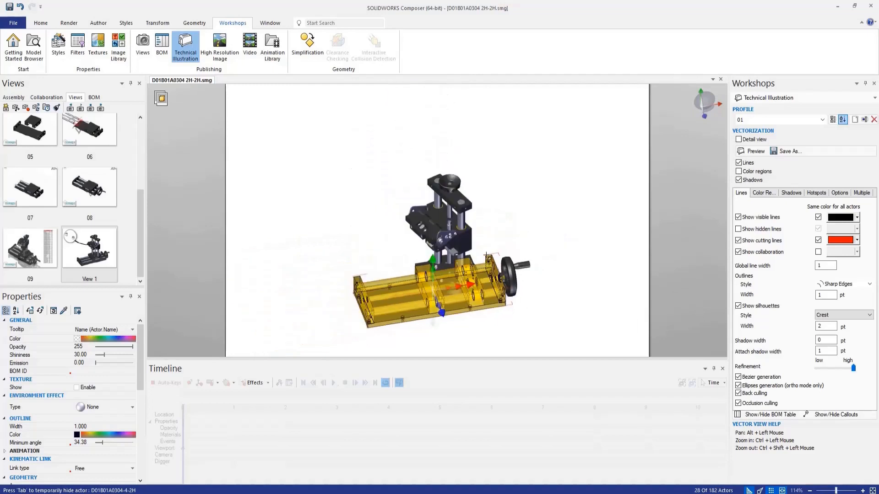
Step: Try to isolate the selected horizontal slide parts by hiding all others, and undo the isolation
right_click(511, 201)
click(545, 186)
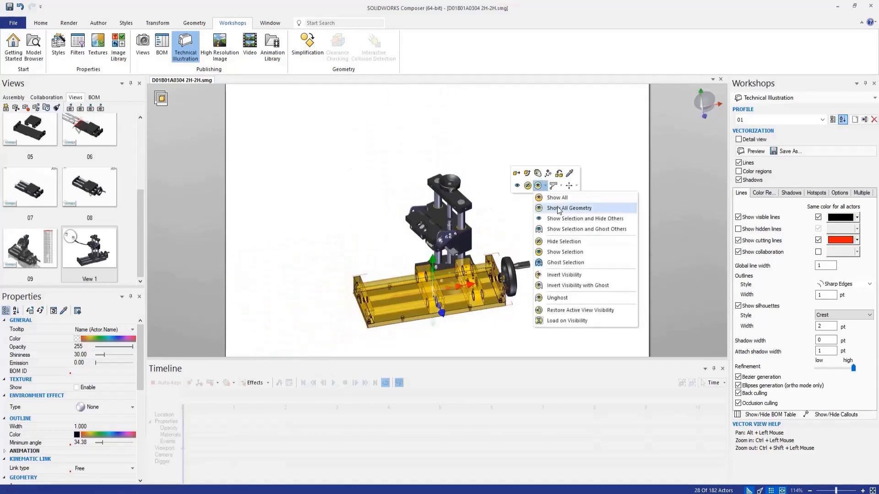
click(576, 231)
key(space)
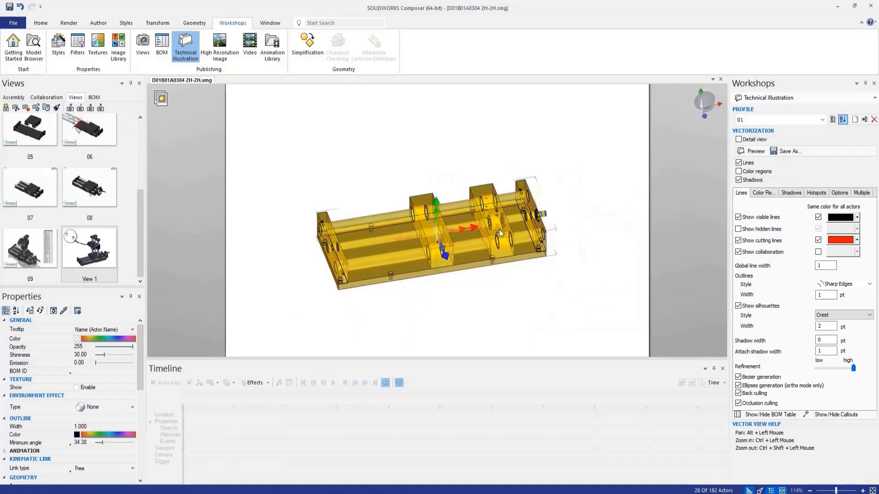
click(443, 296)
right_drag(444, 297, 451, 241)
key(ctrl+a)
key(ctrl+z)
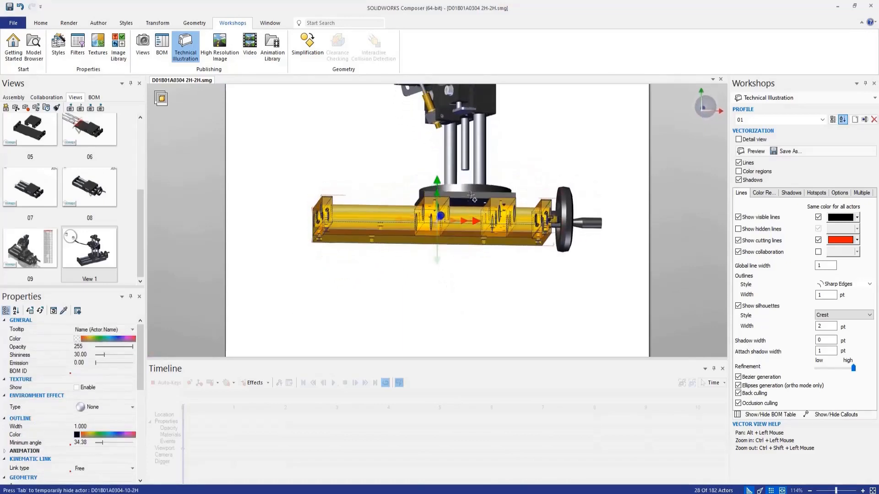
Step: Add the slide block beneath the round plate to the selection, and show only the selected parts with all others hidden
ctrl+click(464, 206)
right_drag(464, 207, 472, 249)
scroll(473, 249, down, 5)
scroll(459, 191, up, 3)
scroll(510, 280, down, 3)
right_drag(510, 280, 512, 287)
scroll(540, 302, up, 3)
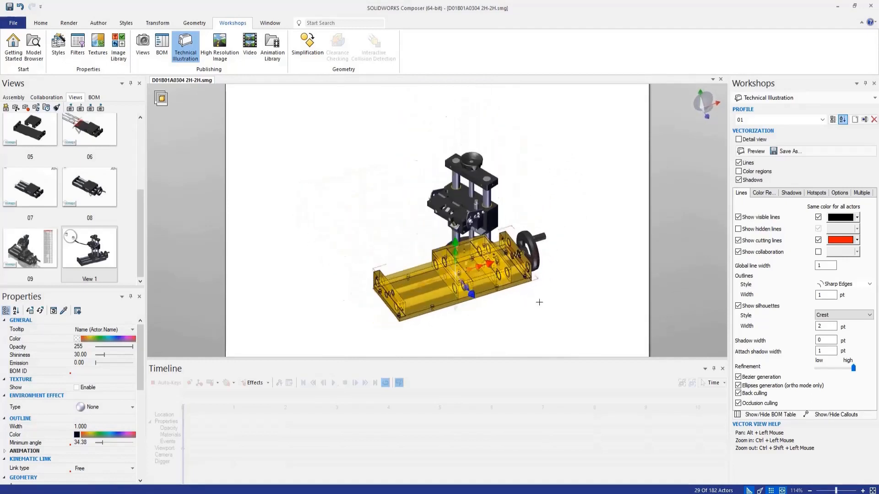
right_click(375, 200)
click(408, 185)
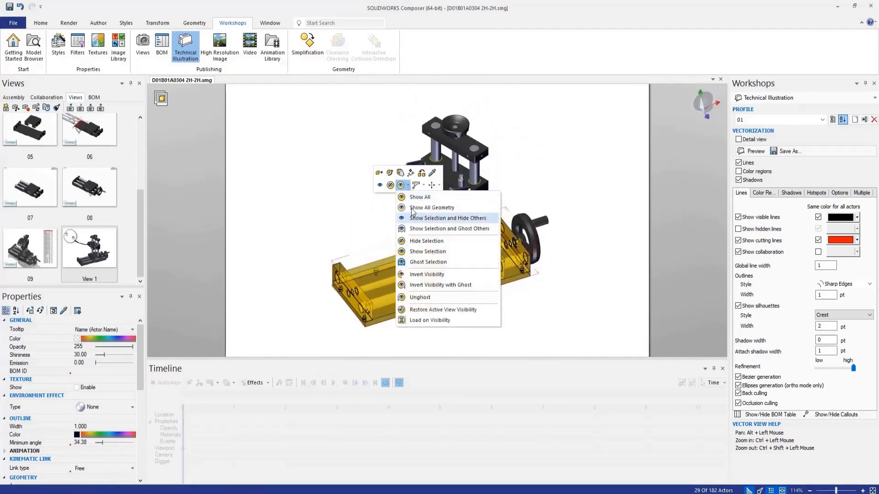
click(444, 218)
scroll(534, 321, up, 2)
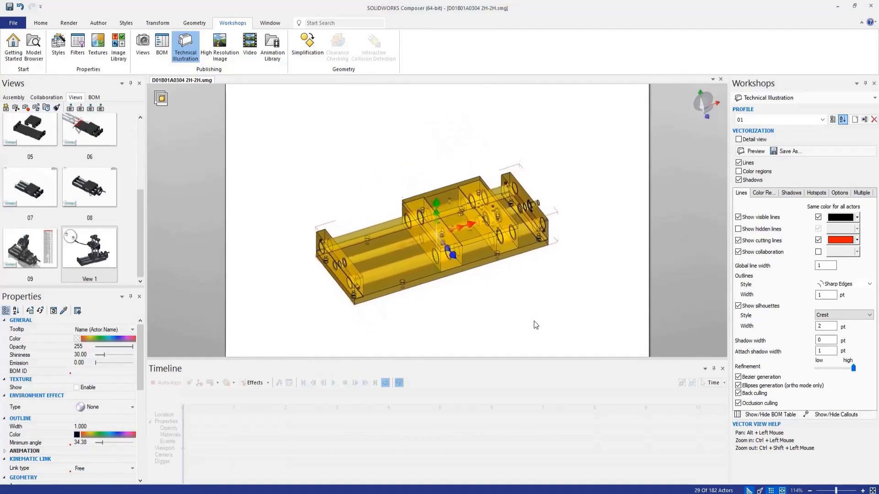
Step: Switch to the front view and move the slide block with its bushings straight up above the guide rods
click(494, 302)
mouse_move(486, 299)
right_down()
mouse_move(465, 286)
mouse_move(470, 299)
right_up()
click(704, 117)
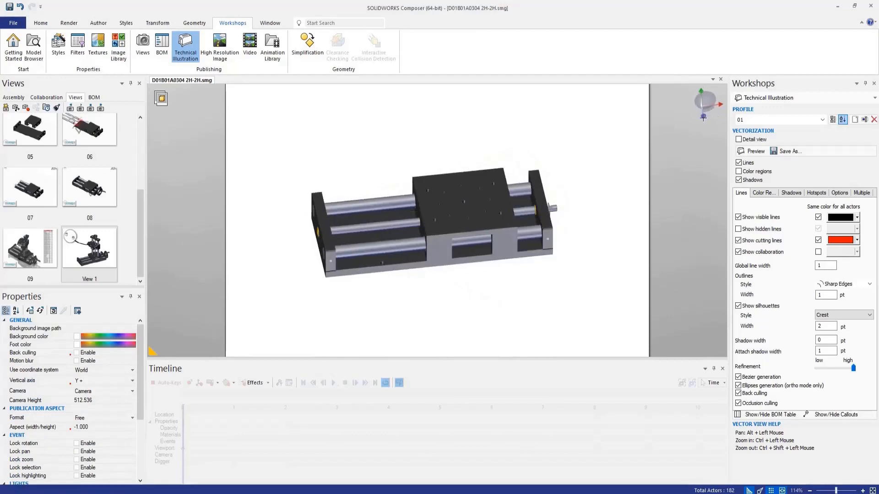
drag(405, 165, 514, 286)
right_click(487, 170)
click(493, 142)
drag(464, 178, 452, 102)
click(466, 283)
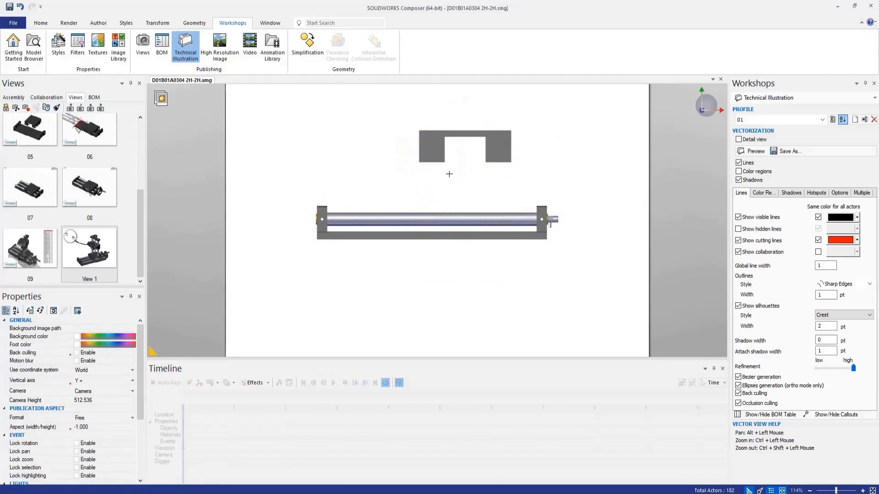
Step: Move the gold bushings horizontally out of both ends of the raised slide block
drag(449, 174, 422, 160)
click(539, 169)
drag(487, 158, 583, 160)
click(474, 189)
right_drag(474, 190, 491, 211)
scroll(429, 244, down, 3)
mouse_move(430, 245)
right_down()
mouse_move(471, 221)
mouse_move(430, 243)
mouse_move(434, 252)
mouse_move(428, 229)
mouse_move(428, 237)
right_up()
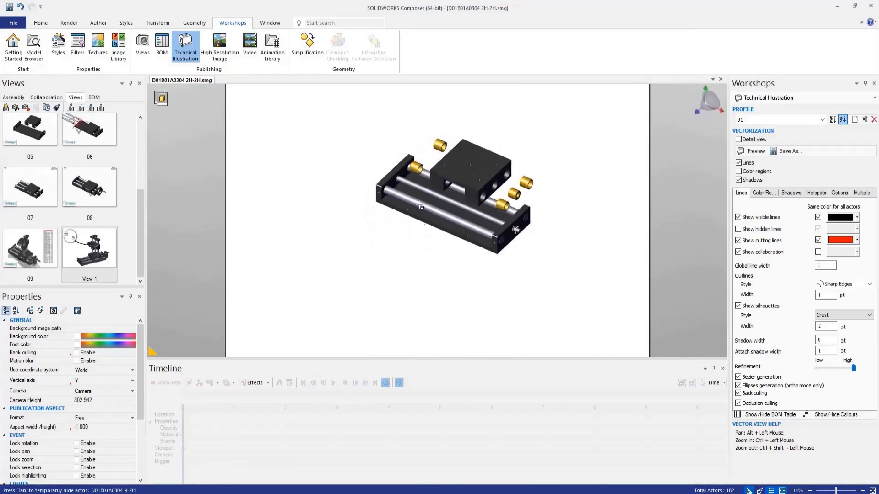
Step: Hide both guide rods and the lead screw together with the lead screw's end collar and small set screws
click(420, 205)
ctrl+click(433, 194)
ctrl+click(517, 216)
scroll(518, 217, up, 5)
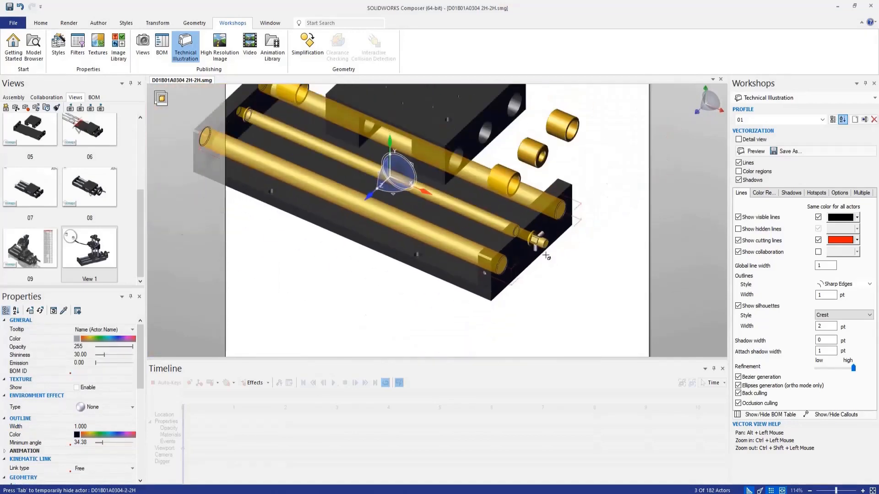
scroll(536, 243, up, 8)
ctrl+click(561, 162)
ctrl+click(513, 275)
ctrl+click(472, 245)
scroll(473, 246, down, 5)
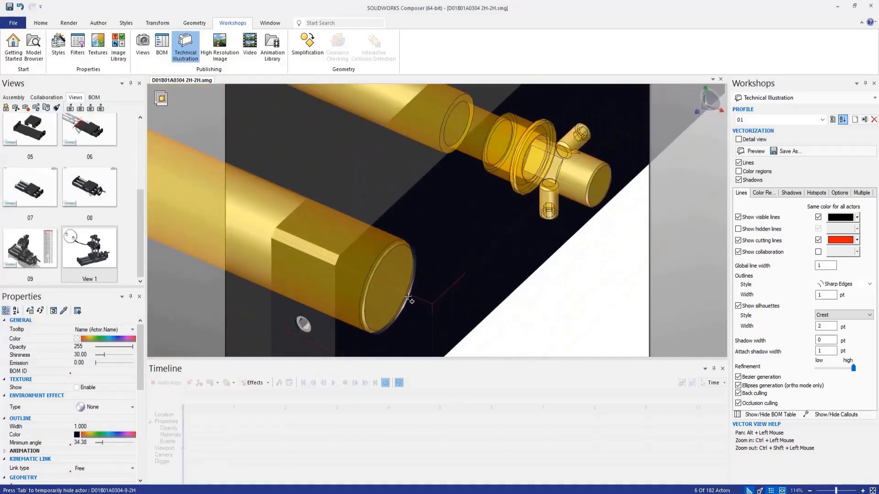
scroll(410, 292, up, 3)
scroll(500, 226, down, 8)
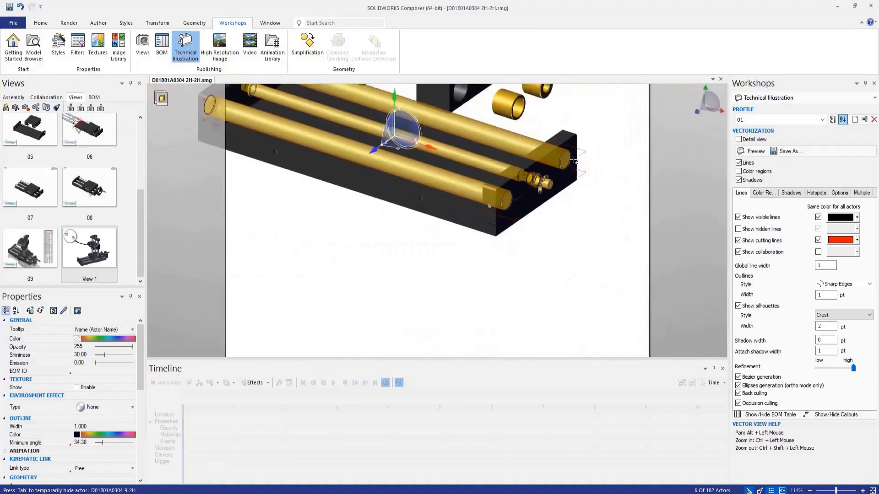
scroll(389, 238, down, 5)
right_drag(384, 238, 455, 235)
scroll(313, 209, up, 10)
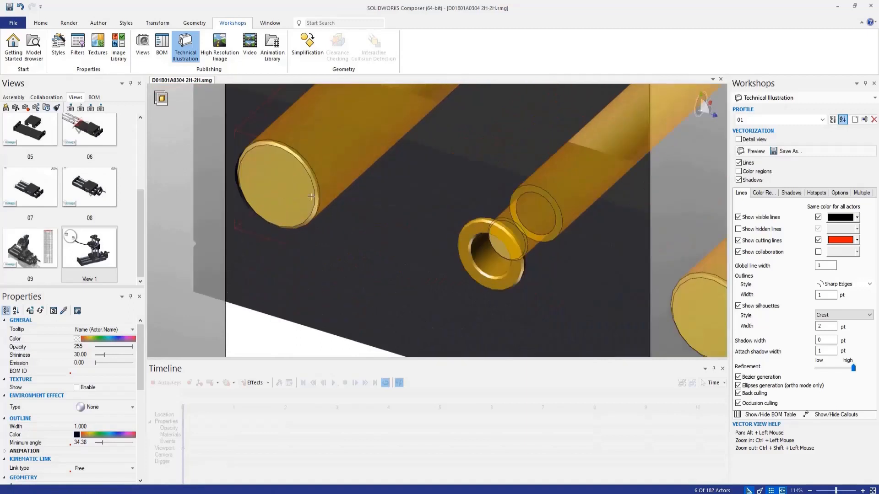
scroll(435, 257, down, 8)
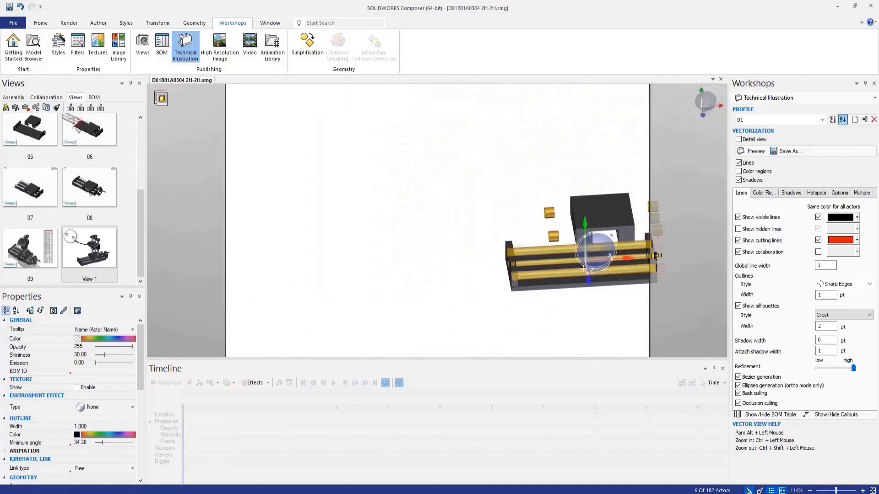
scroll(611, 273, up, 4)
right_click(621, 283)
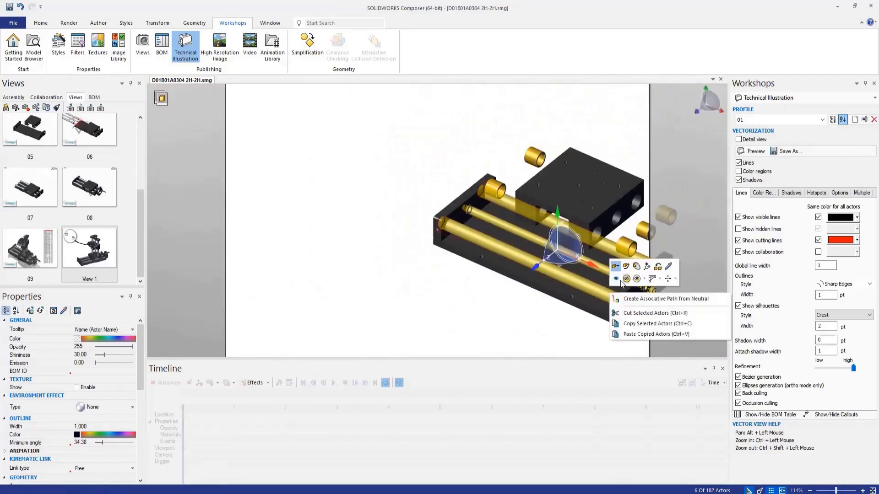
click(629, 279)
click(424, 320)
Step: Hide the gold bushing remaining in the middle hole of the base's end plate
scroll(401, 276, down, 2)
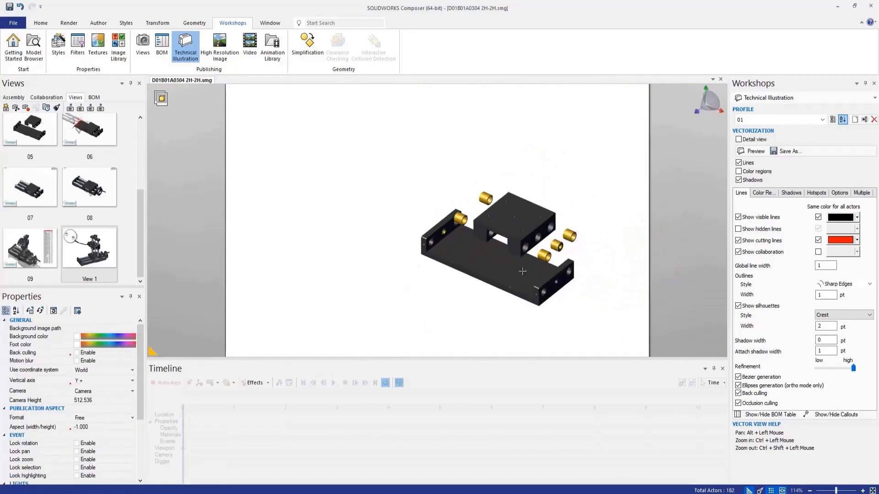
scroll(543, 283, up, 3)
click(361, 205)
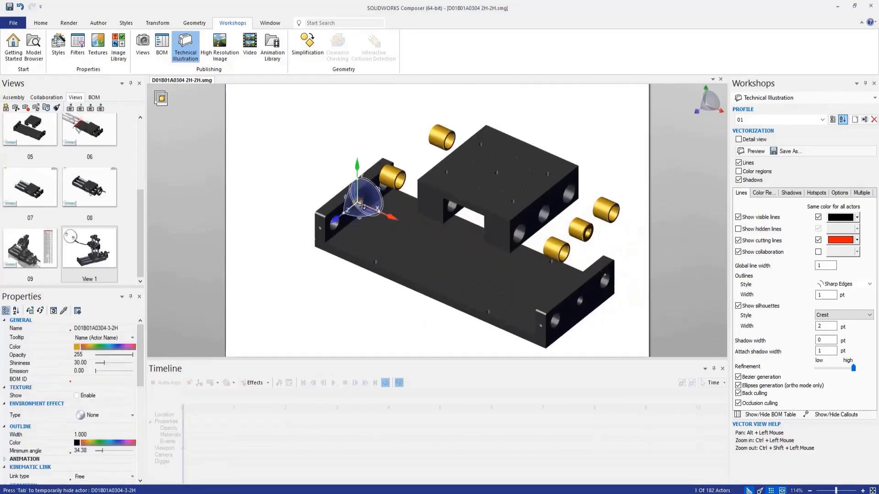
right_click(361, 204)
click(331, 164)
click(339, 307)
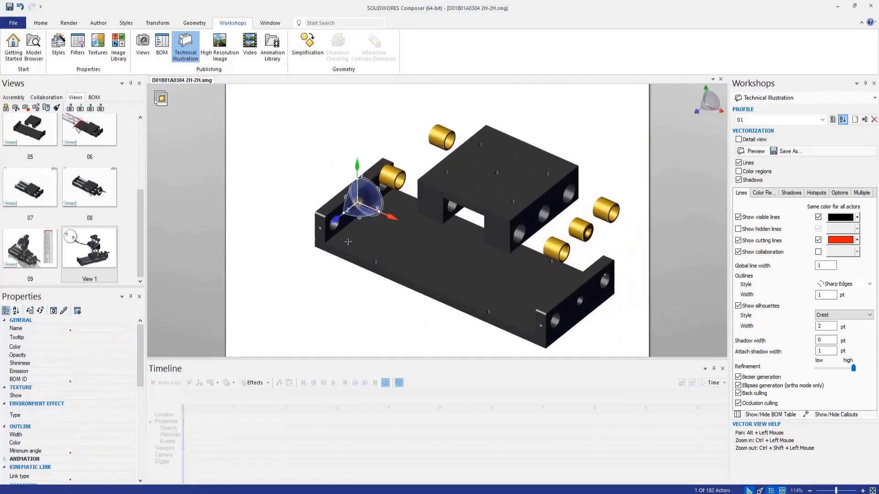
scroll(460, 281, down, 3)
scroll(478, 289, up, 3)
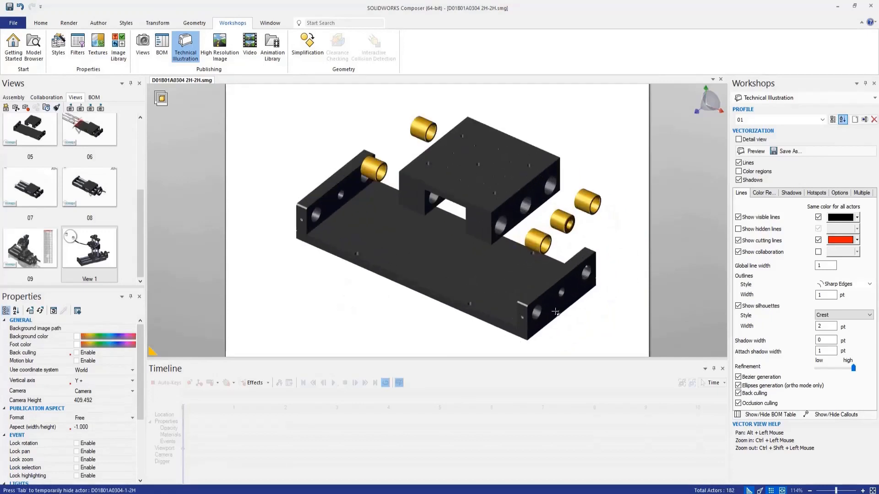
Step: Draw an arrow about 210 long through the nearest front bushing, pointing into its hole in the slide block
click(97, 25)
click(91, 48)
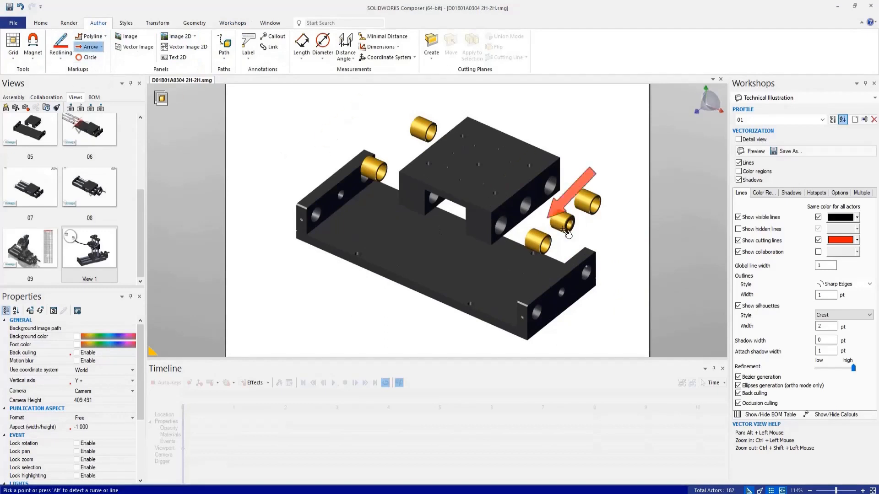
click(564, 256)
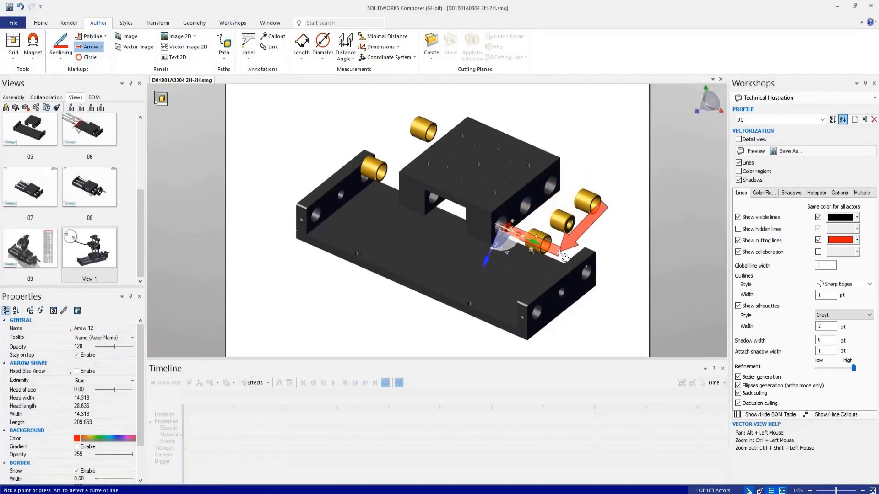
click(549, 248)
click(547, 246)
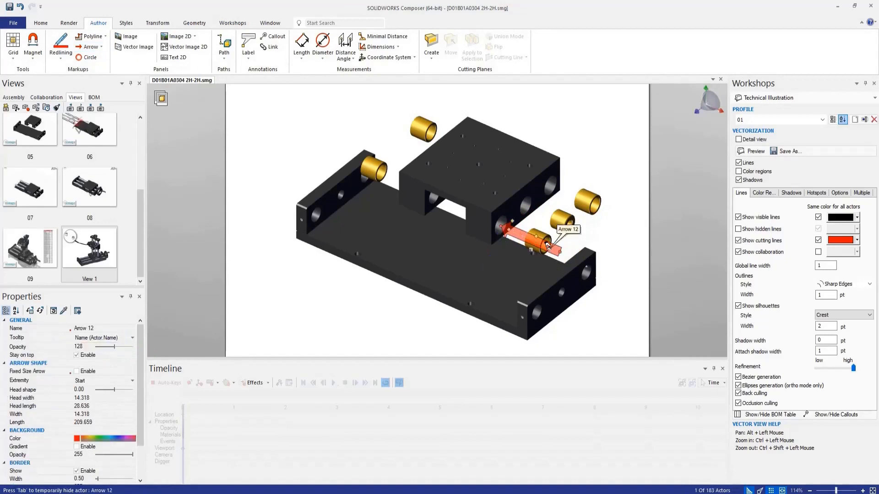
Step: Give the arrow a green background with the gradient enabled and a green border
click(78, 439)
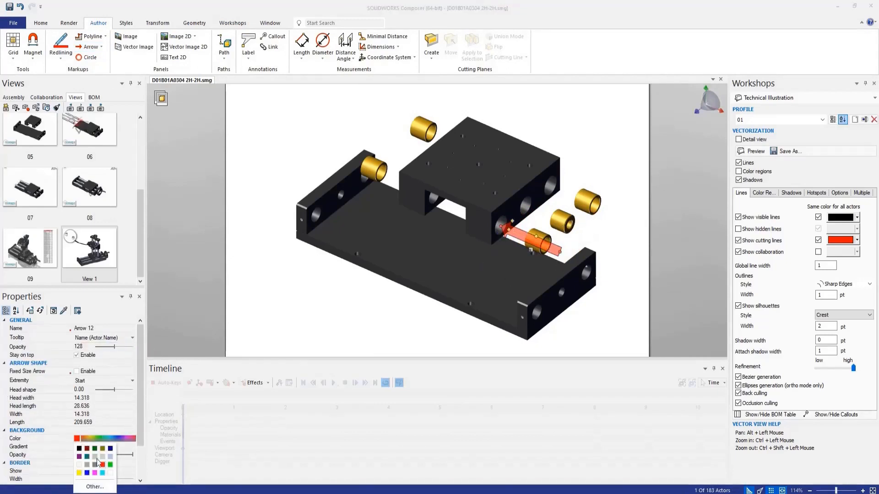
click(110, 465)
scroll(87, 408, down, 2)
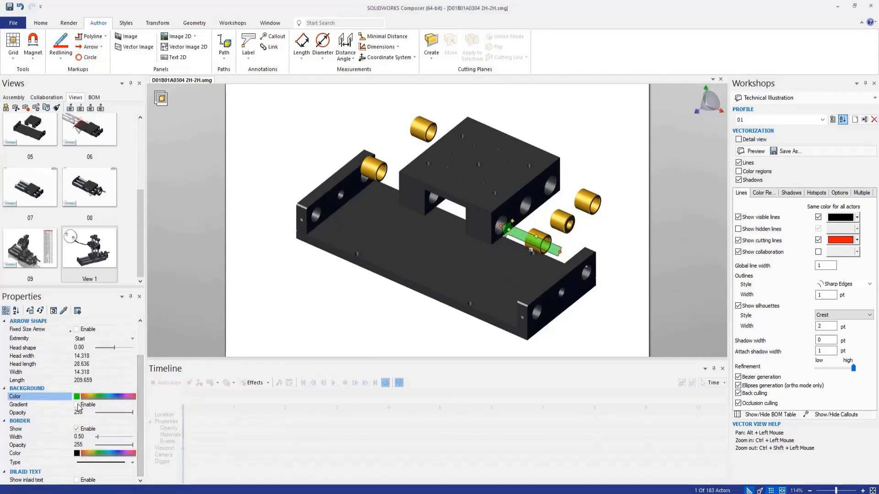
click(85, 405)
click(87, 454)
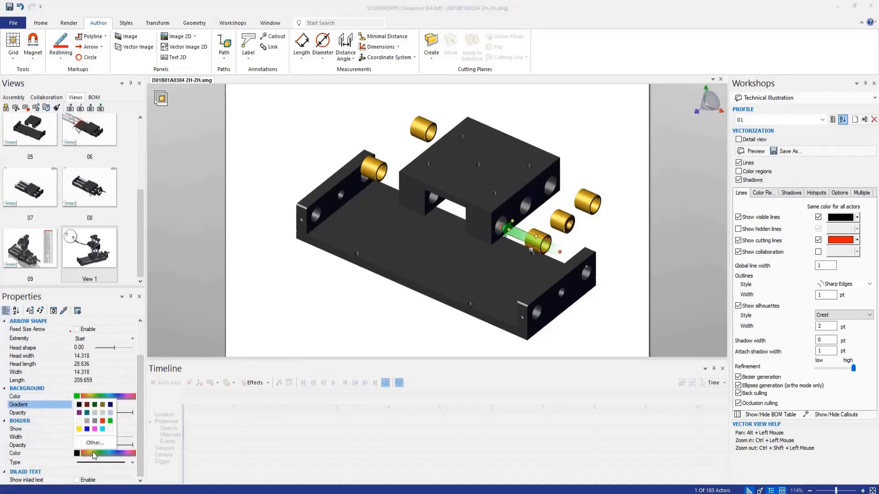
click(110, 421)
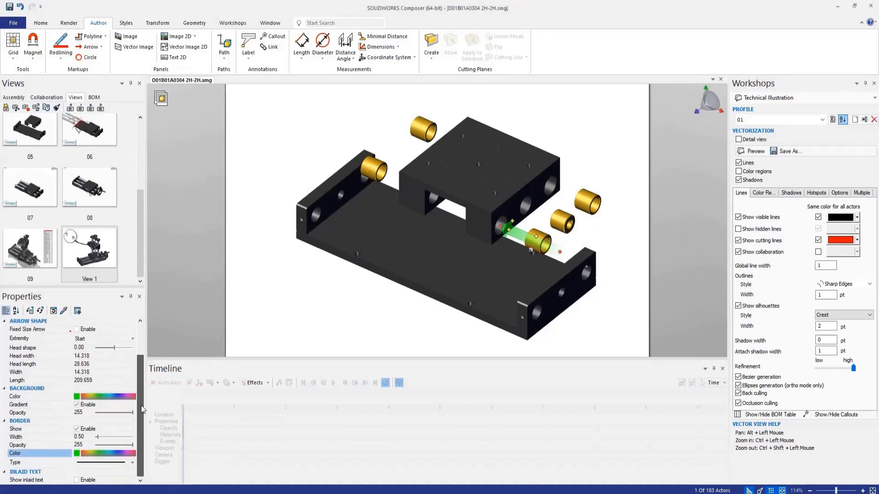
Step: Copy the green arrow to the other two bushings on the same side of the slide block
click(544, 216)
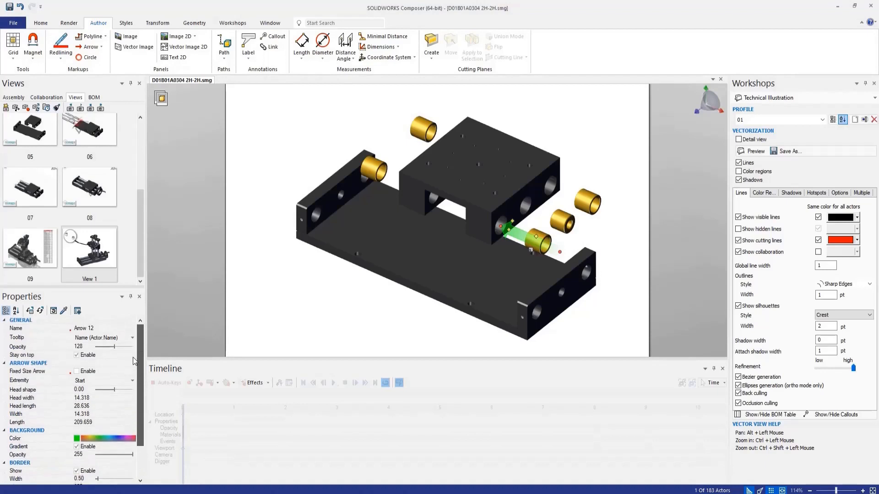
key(ctrl+v)
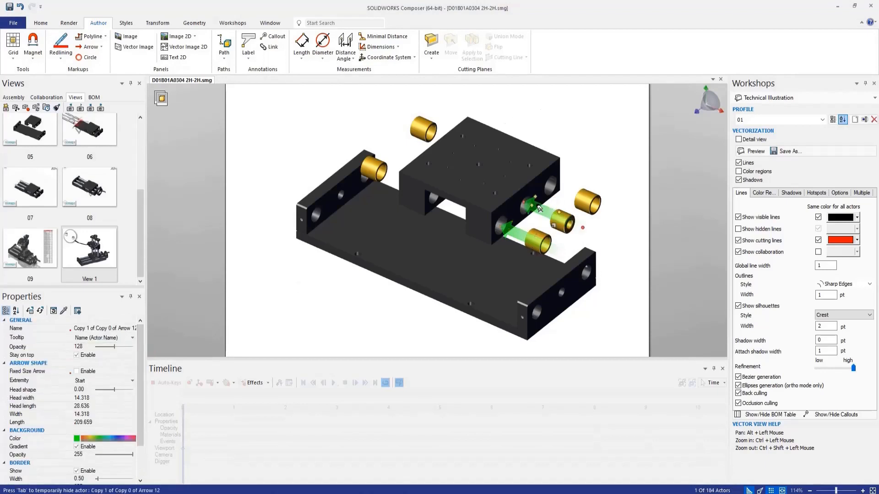
ctrl+drag(552, 212, 571, 192)
click(604, 150)
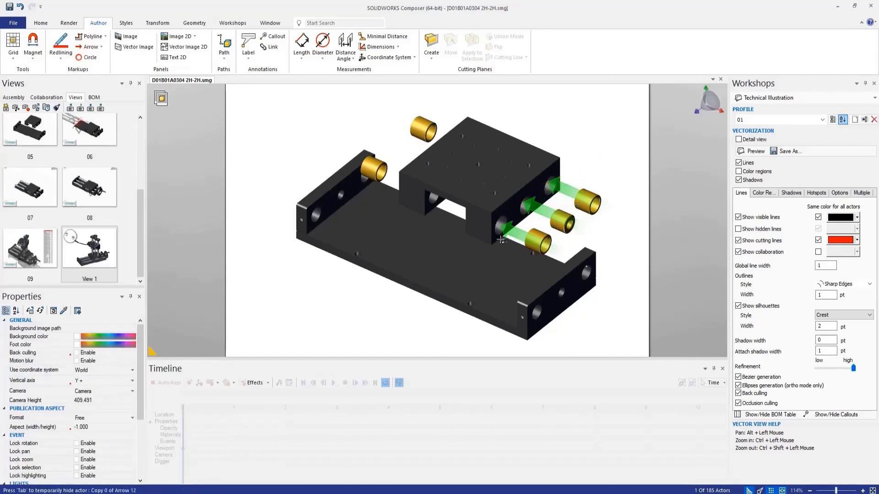
Step: Copy an arrow to the nearer bushing at the block's opposite end and set its extremity to End
scroll(502, 254, down, 1)
scroll(429, 165, up, 1)
ctrl+drag(543, 254, 416, 199)
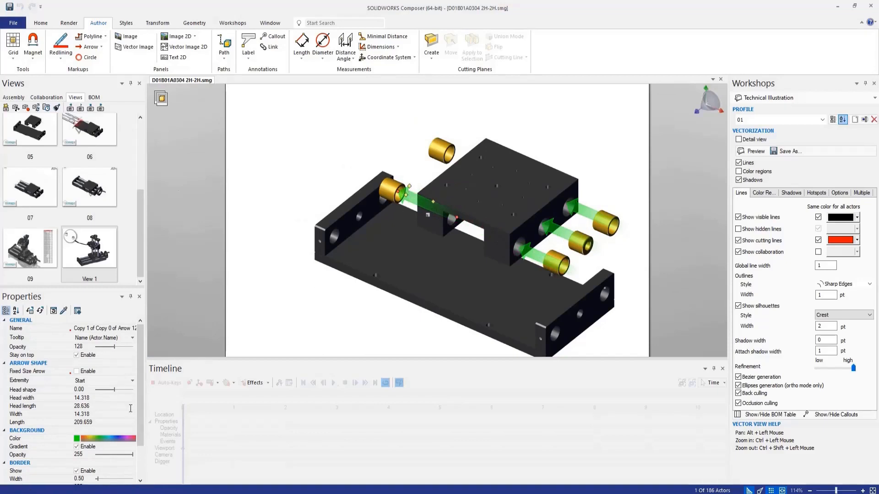
click(132, 381)
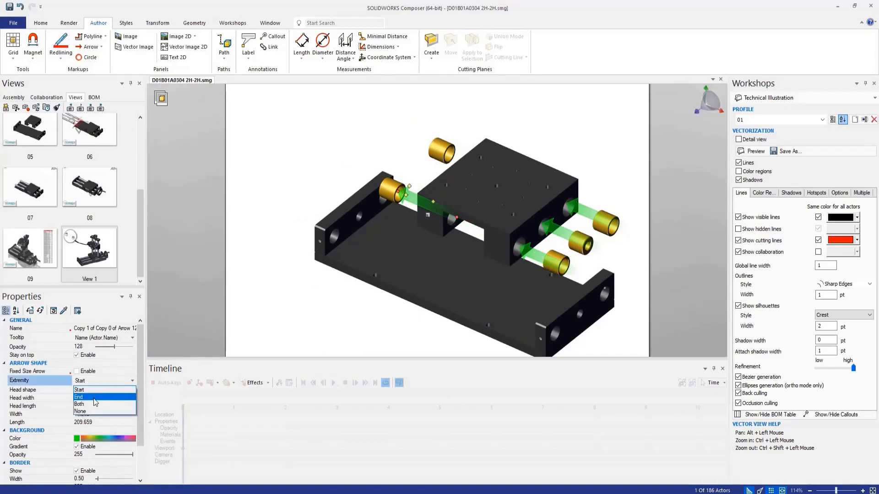
click(92, 396)
click(386, 143)
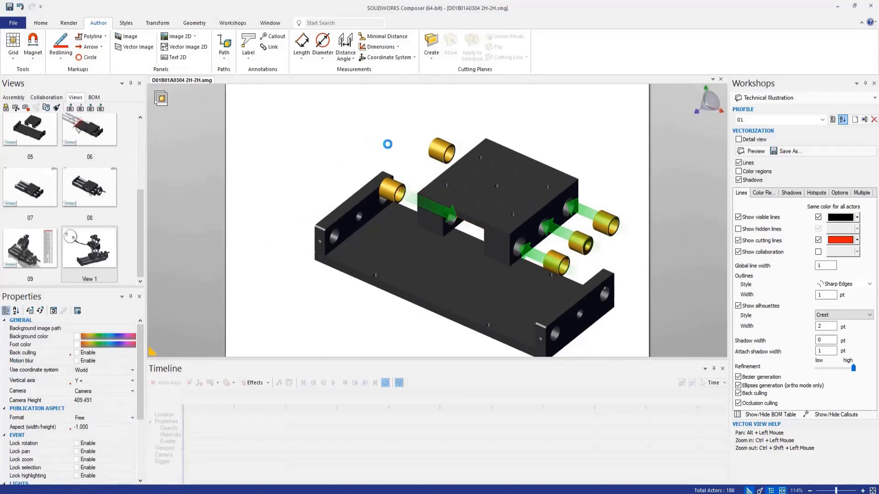
Step: Copy the reversed arrow to the remaining bushing on that side and save the scene as a new view
click(415, 194)
ctrl+drag(415, 193, 451, 155)
click(372, 153)
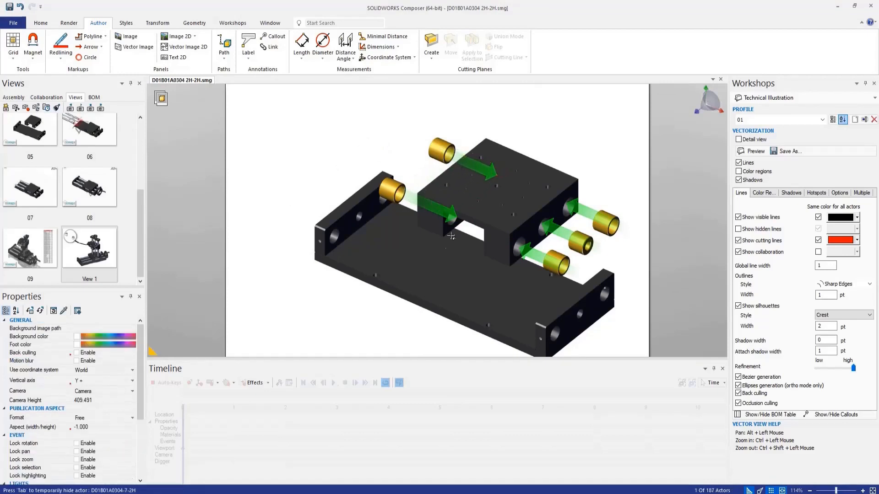
click(6, 108)
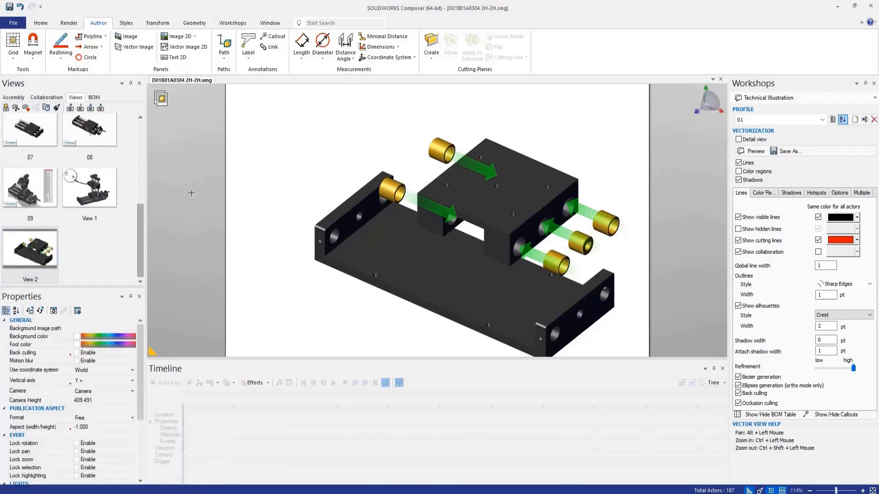
Step: Insert i_hammer.bmp from the Image Library in the page's upper-left corner and i_clean.bmp directly below it
click(126, 23)
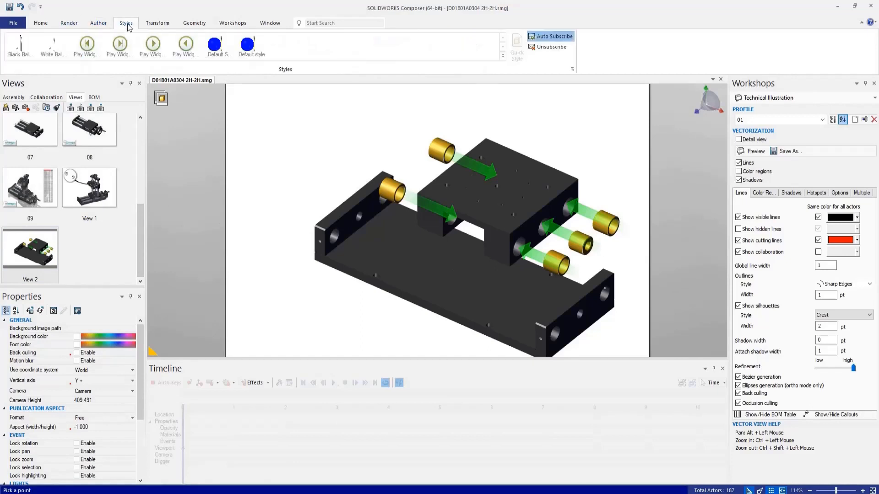
click(155, 24)
click(186, 24)
click(236, 23)
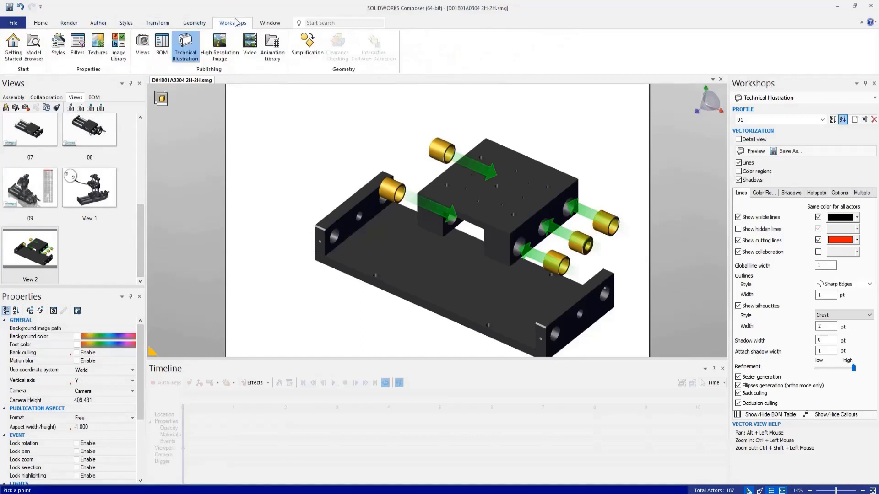
click(118, 46)
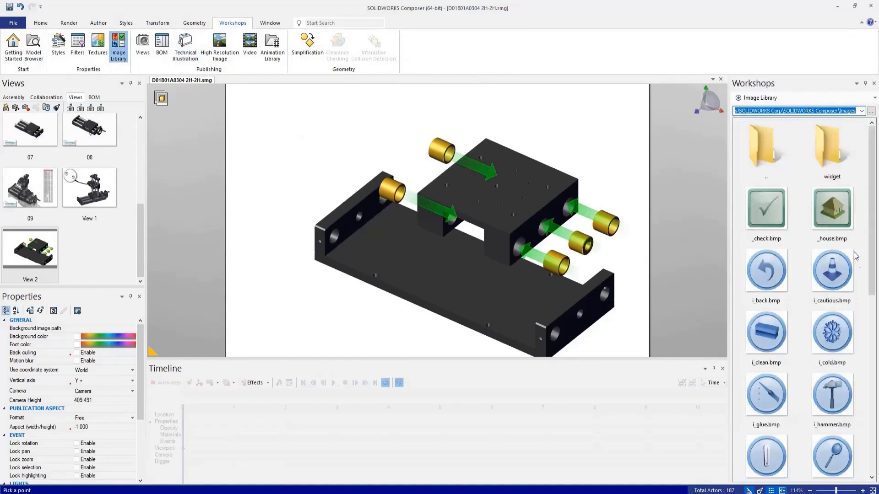
scroll(800, 312, down, 5)
scroll(801, 312, up, 4)
scroll(801, 312, down, 7)
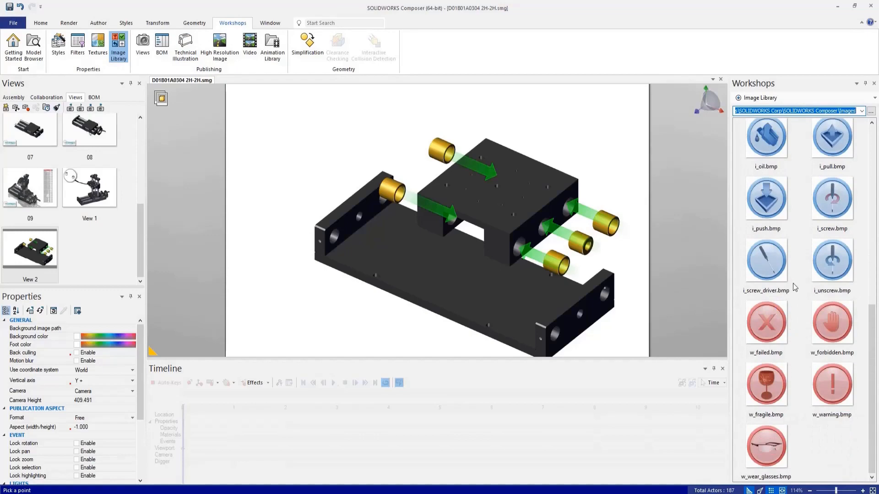
scroll(806, 273, up, 3)
drag(831, 294, 293, 168)
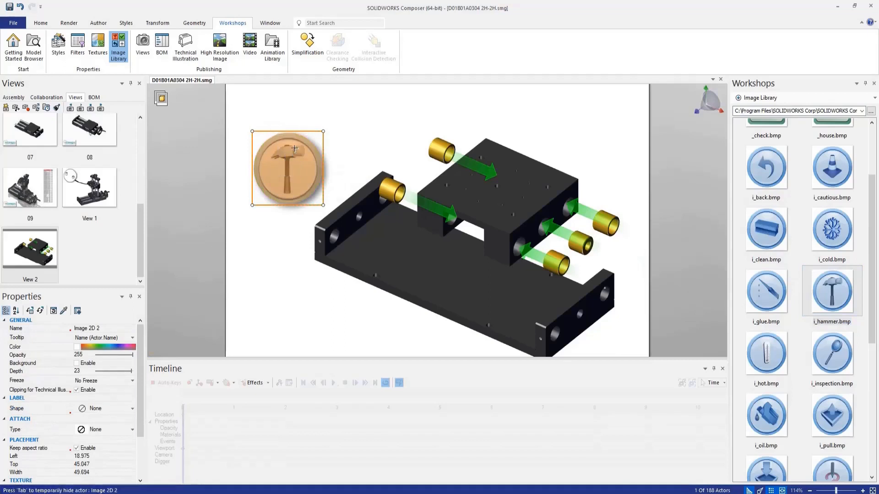
drag(278, 174, 263, 144)
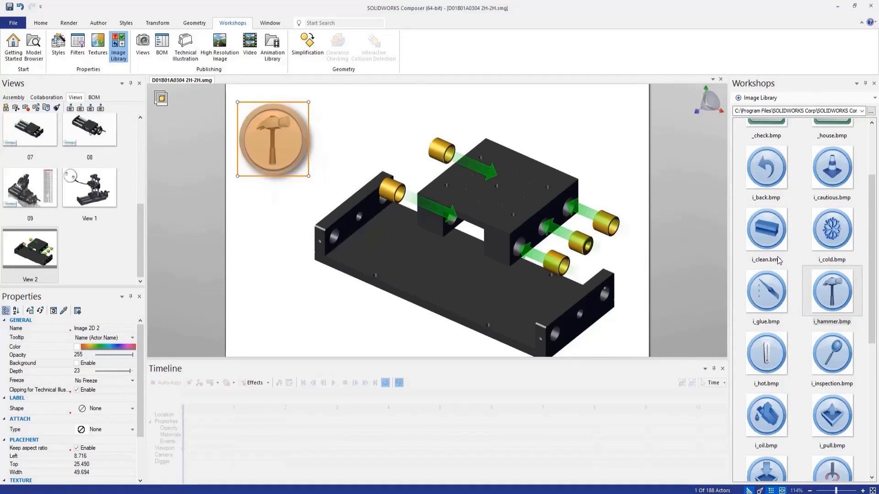
drag(775, 241, 271, 224)
click(321, 308)
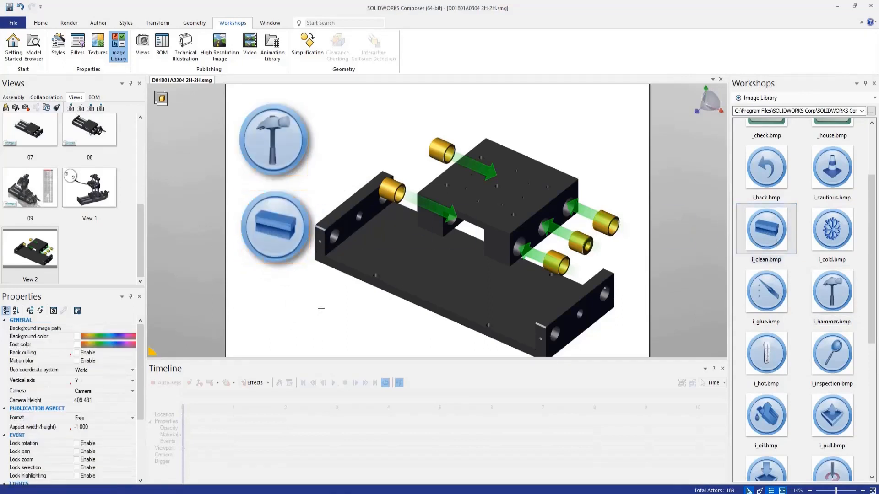
Step: Adjust the framing of the slide assembly so it fits on the page clear of the two inserted images
scroll(309, 306, down, 2)
scroll(279, 320, up, 2)
scroll(456, 293, down, 3)
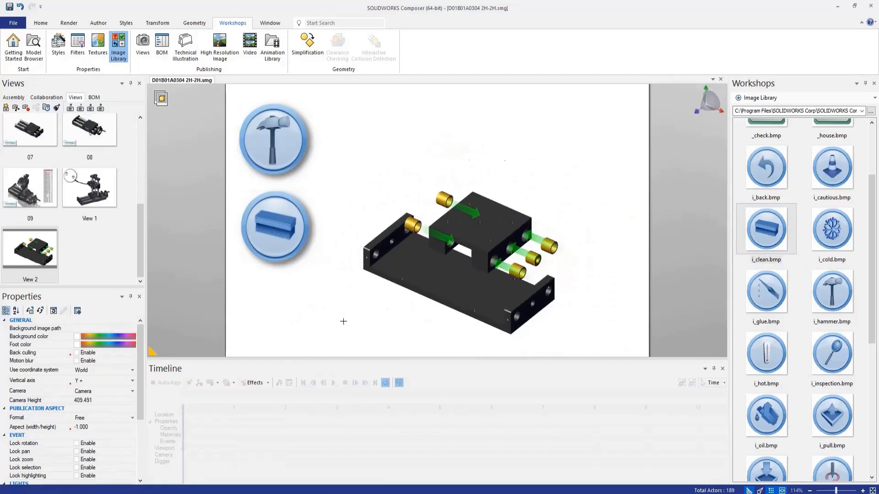
scroll(352, 323, up, 3)
scroll(610, 305, down, 2)
scroll(512, 334, up, 2)
scroll(394, 345, down, 2)
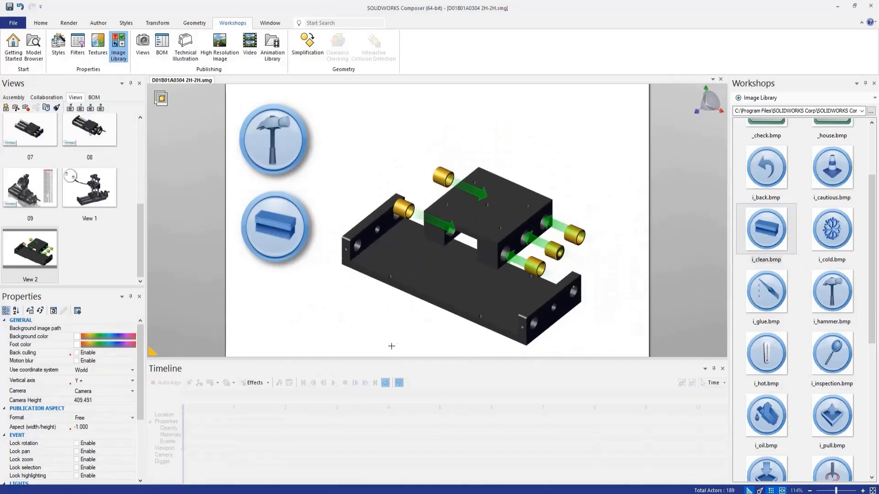
scroll(403, 330, up, 2)
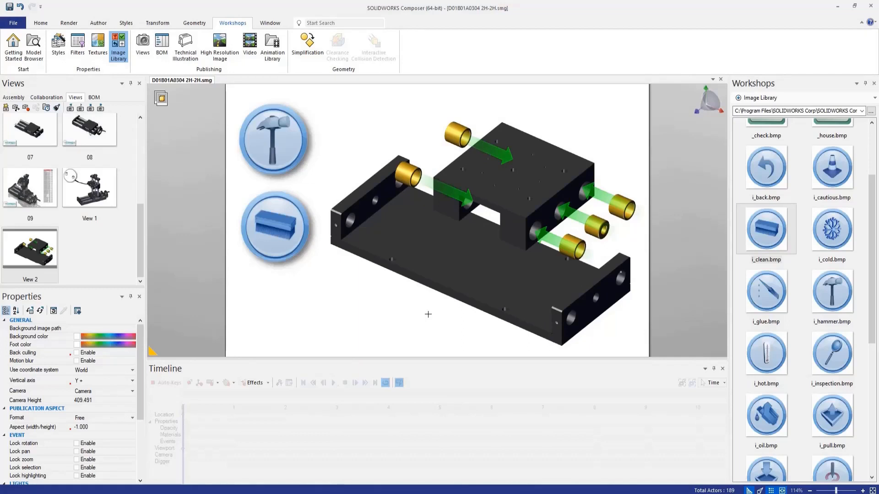
Step: Update View 2 with the annotated slide assembly and browse the tool models in the Model Browser library
right_click(33, 256)
click(68, 11)
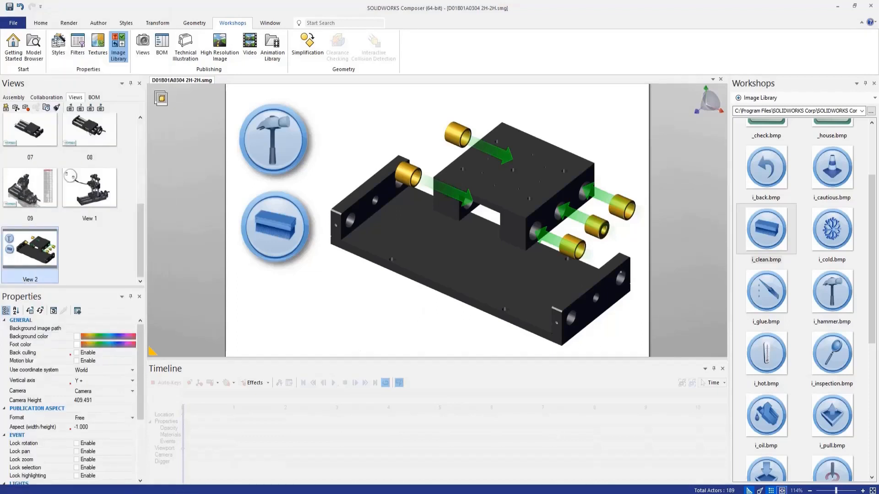
click(33, 45)
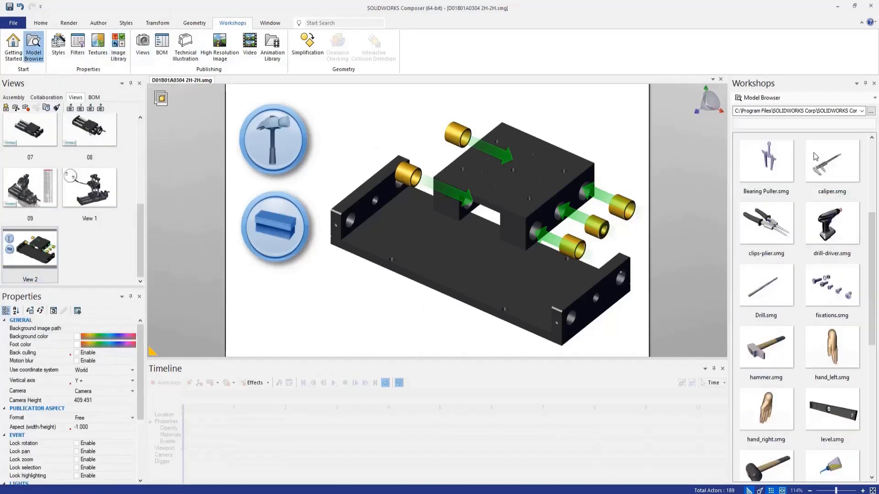
scroll(820, 201, down, 5)
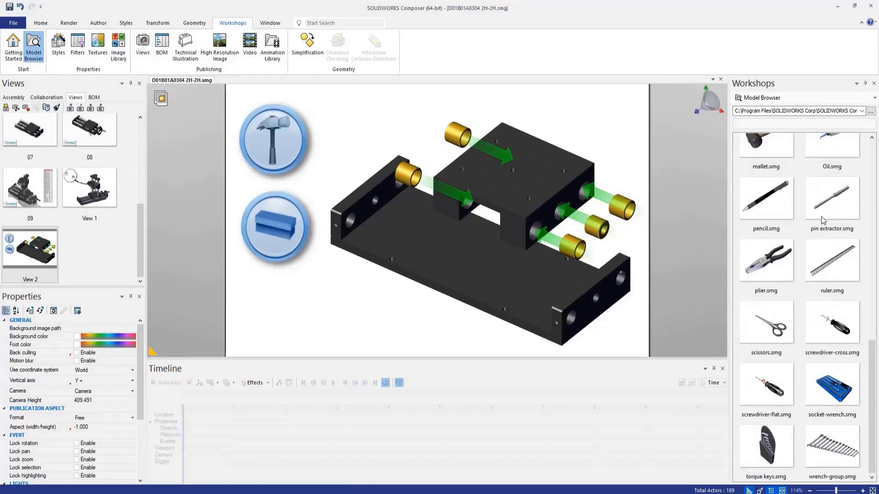
scroll(815, 314, up, 8)
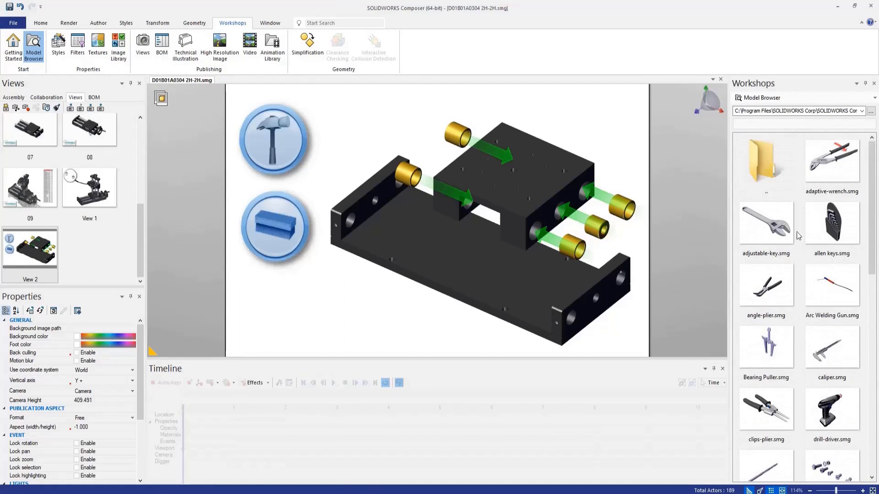
scroll(814, 223, down, 8)
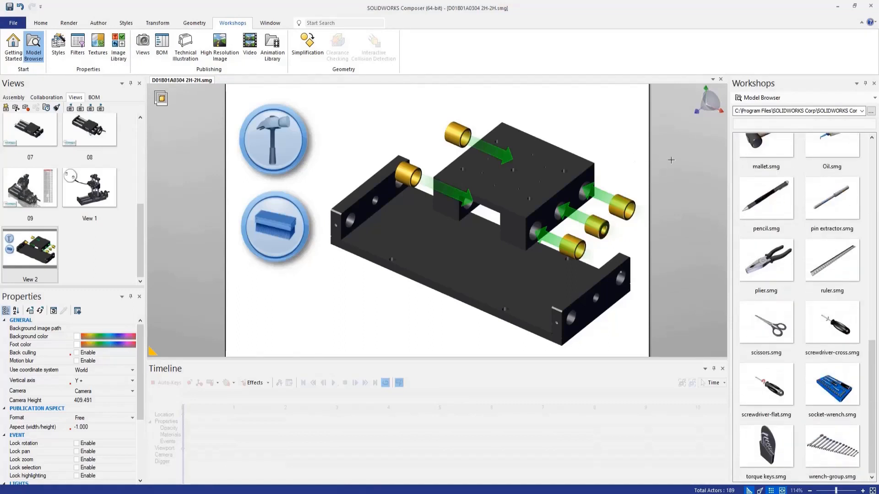
right_click(25, 254)
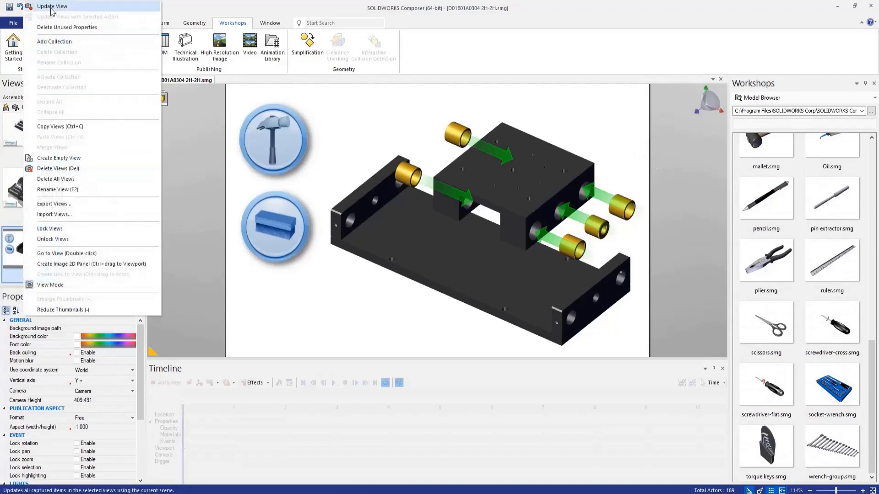
click(52, 8)
Step: Go through saved views 01 to 06 one after another, closing the timeline to enlarge the viewport
drag(140, 241, 140, 158)
click(34, 127)
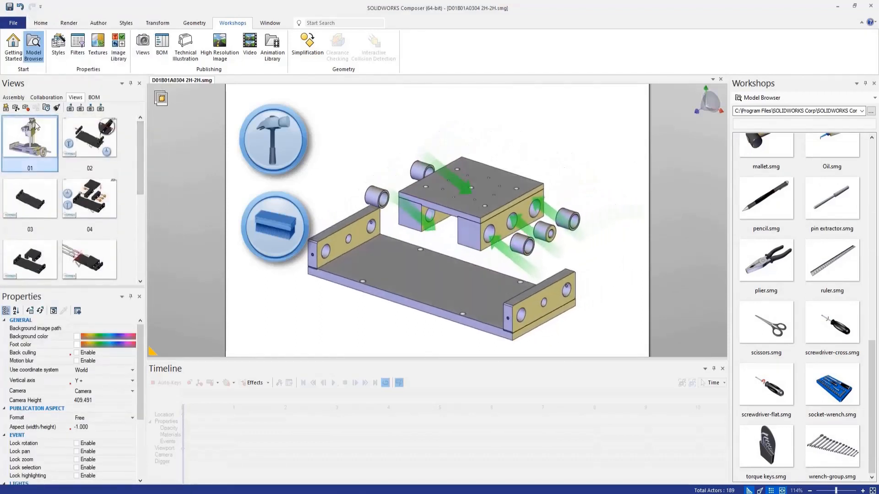
click(87, 138)
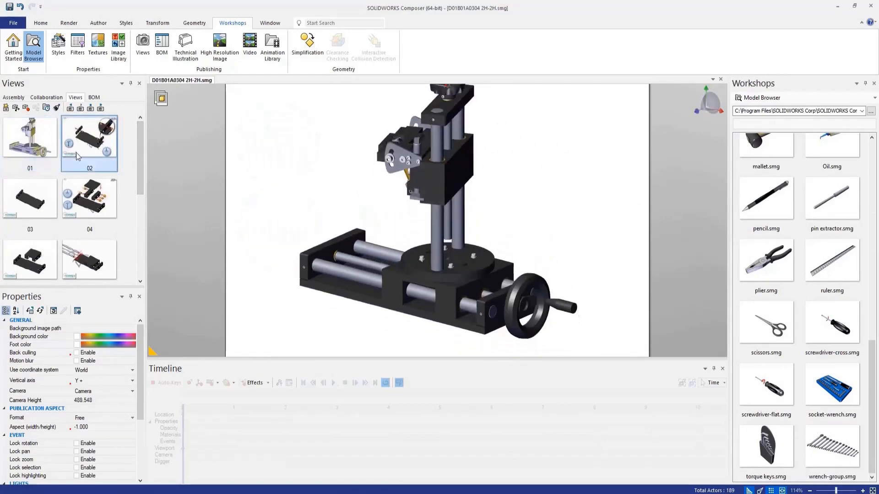
click(36, 208)
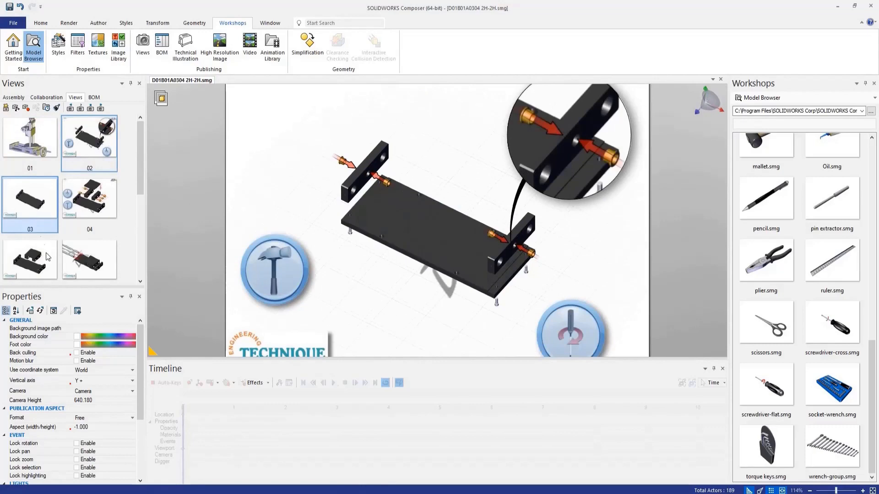
click(722, 368)
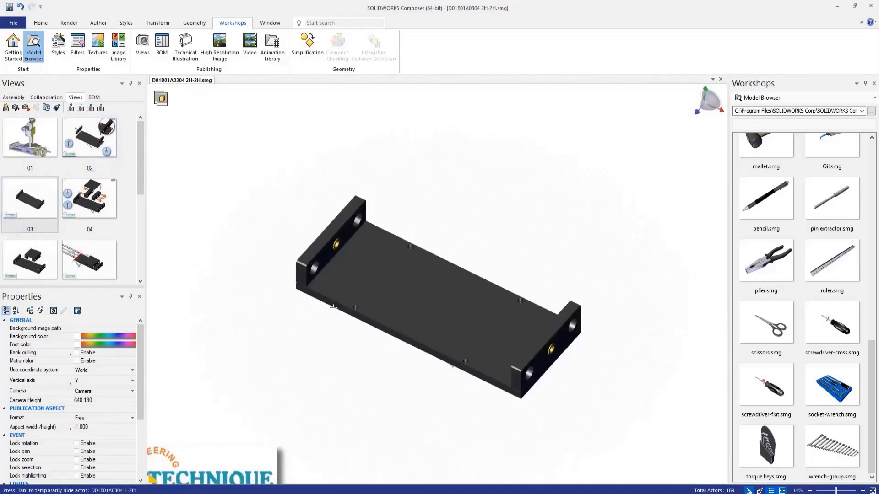
click(90, 196)
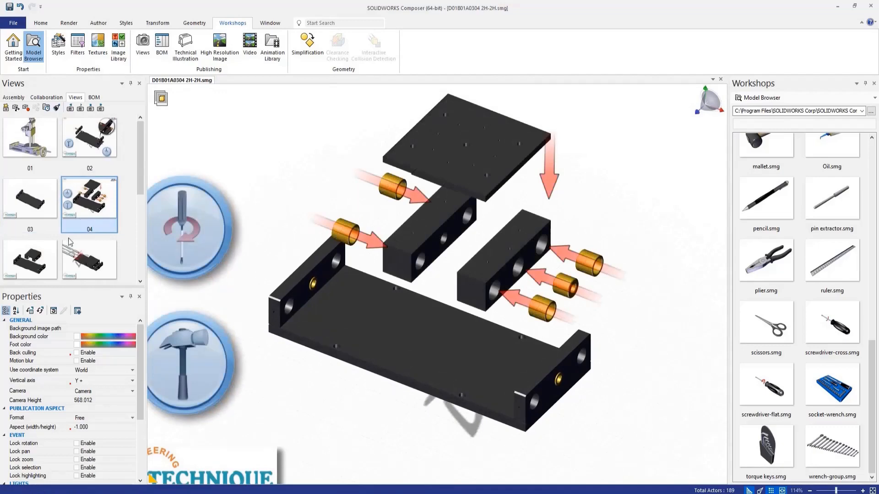
click(38, 259)
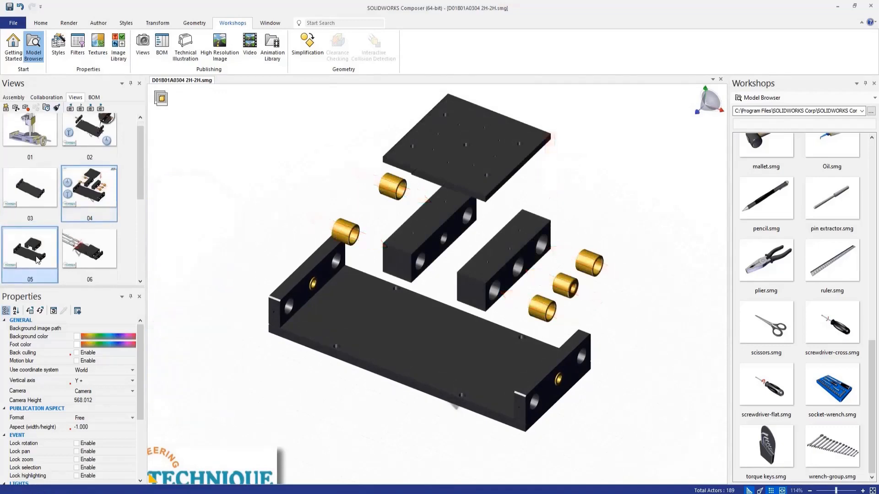
click(91, 262)
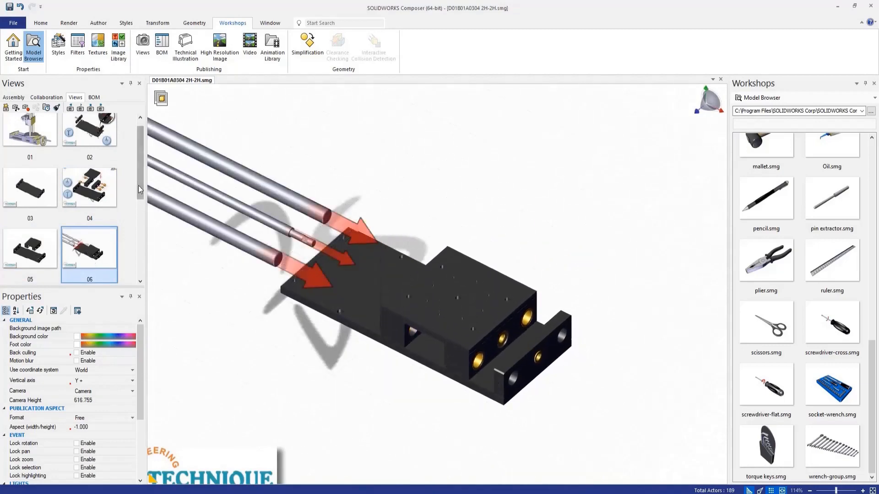
Step: Delete View 2 and View 1 from the saved views
scroll(140, 183, up, 1)
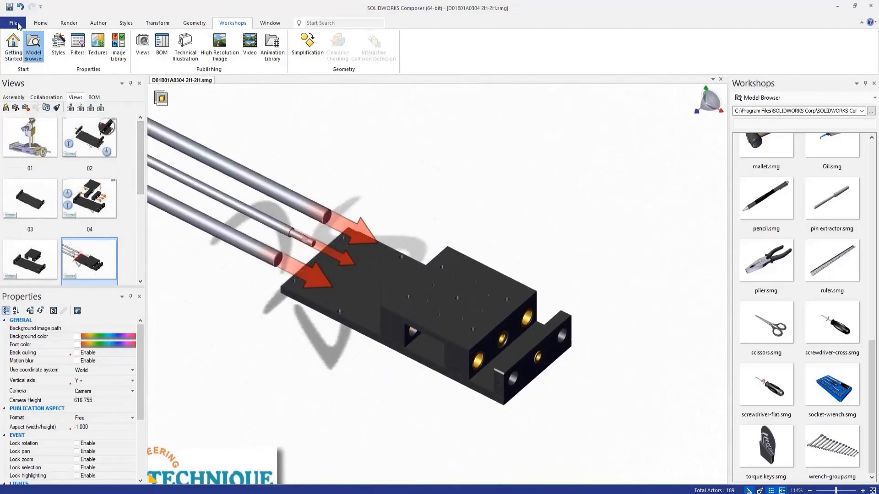
scroll(51, 225, down, 5)
click(40, 252)
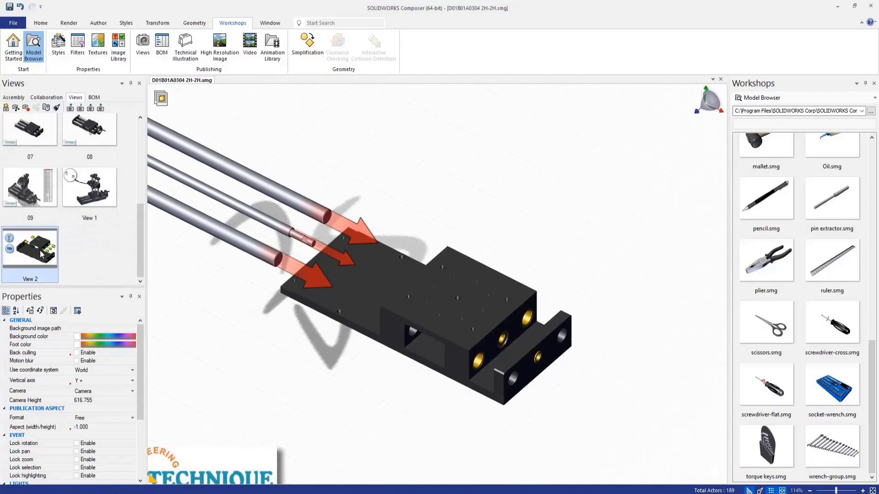
right_click(40, 251)
click(64, 168)
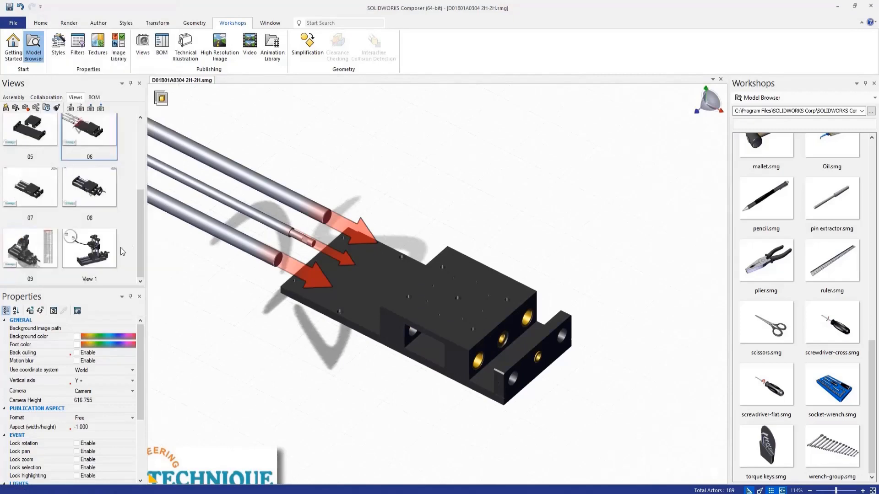
click(94, 251)
right_click(94, 251)
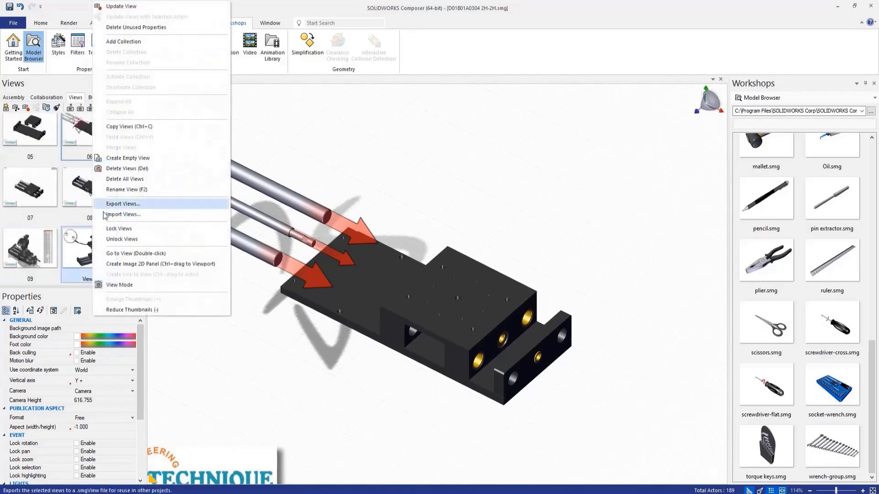
click(124, 168)
Step: Show view 09 and review the tooltip property choices for the handwheel on top of the column
drag(142, 236, 135, 162)
scroll(78, 228, down, 3)
click(54, 242)
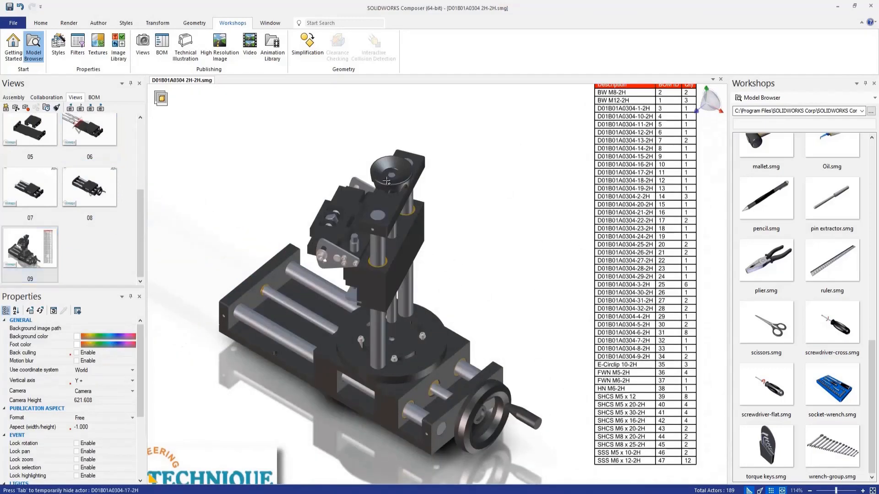
click(387, 182)
click(108, 338)
click(108, 337)
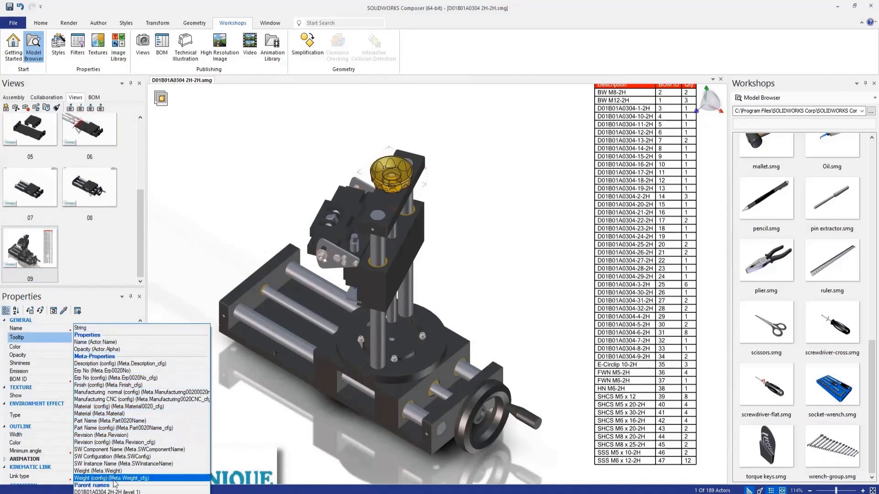
click(184, 234)
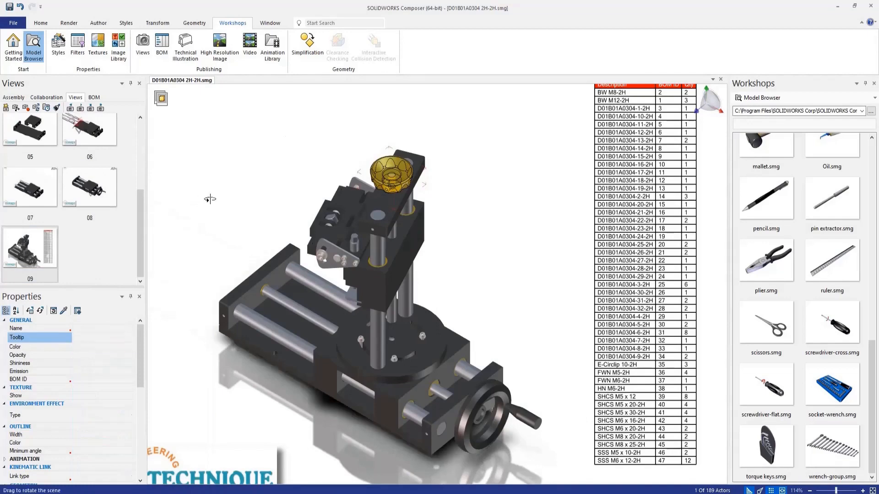
click(205, 204)
Step: Open the High Resolution Image workshop and check the image placeholders in Word's Operator Manual.docx and the JPG files in Composer_Demo
click(219, 56)
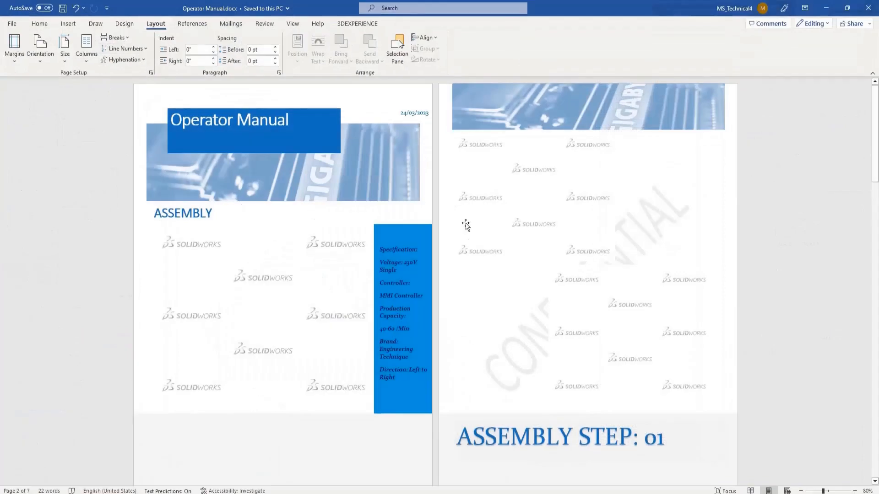
scroll(241, 302, down, 3)
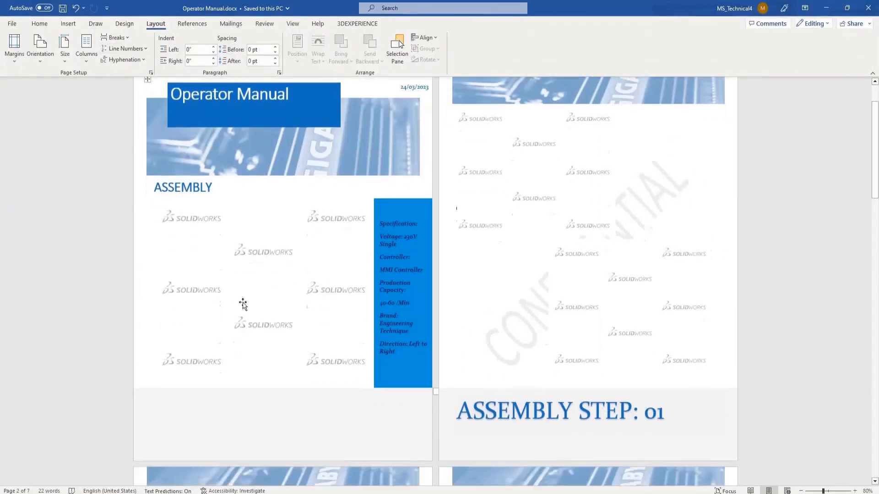
scroll(241, 287, up, 3)
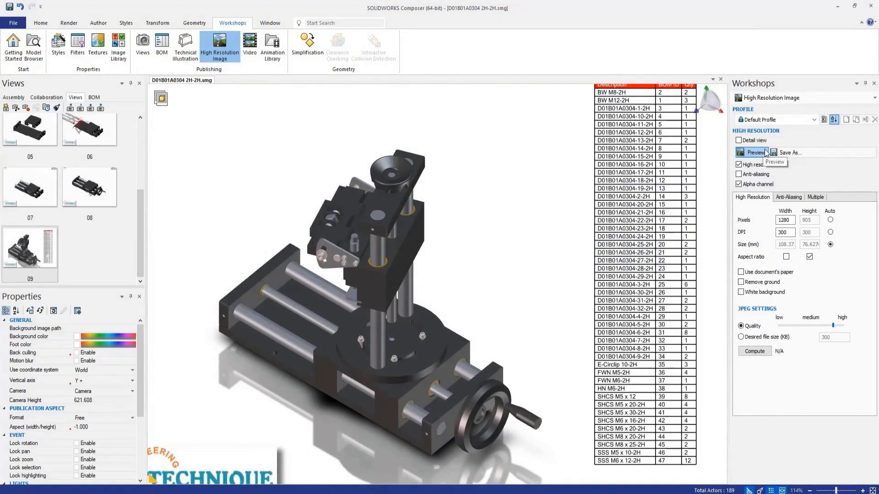
click(784, 154)
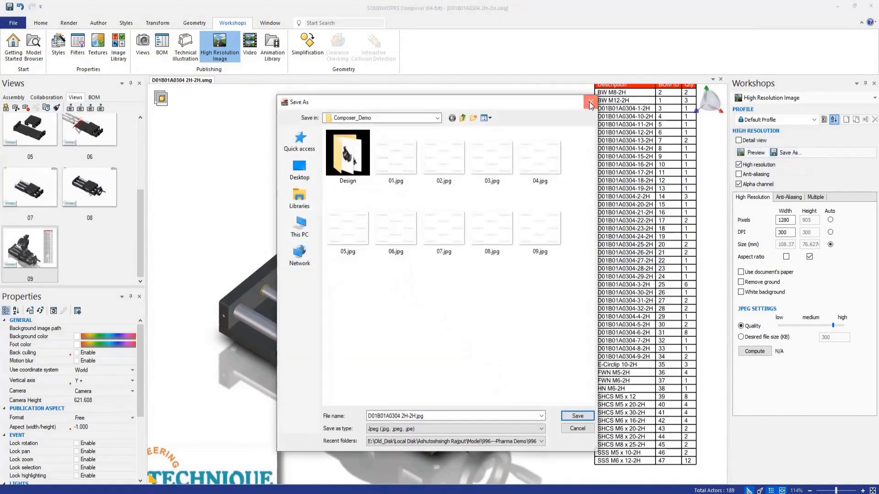
click(590, 104)
Step: Enable image output for multiple views and set their file-name template to %viewname%
click(815, 197)
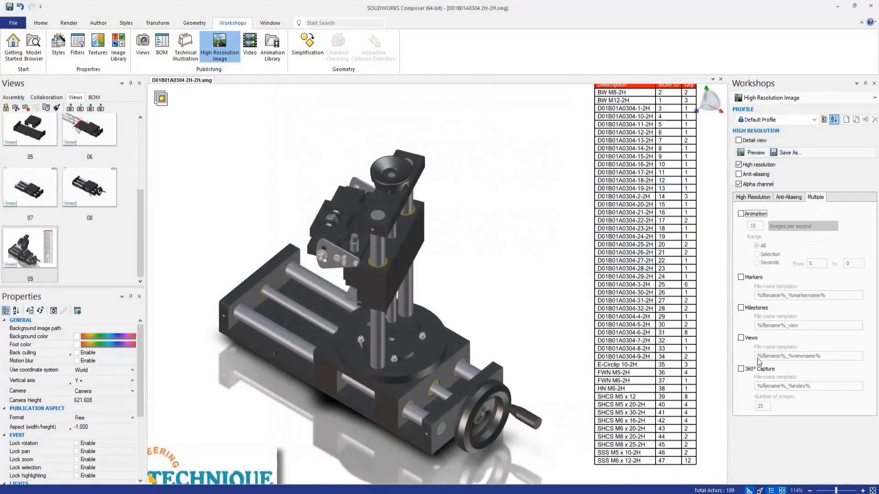
click(741, 339)
drag(787, 356, 744, 362)
key(BackSpace)
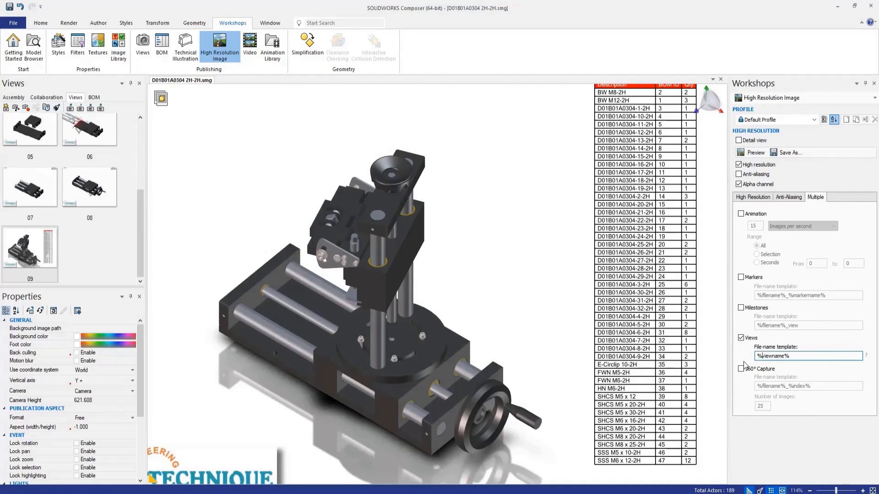
text(index%)
Step: Enable the document's paper, ground removal and white background, and save the view images as JPEG in Composer_Demo
click(752, 197)
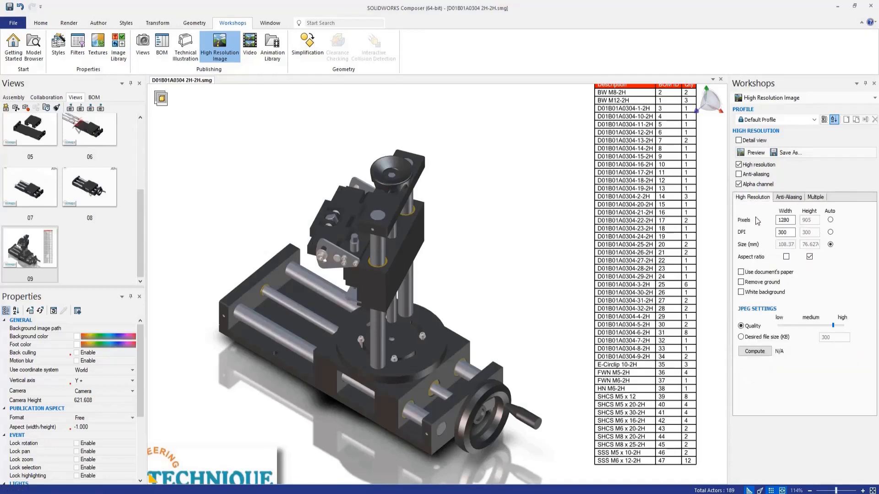
click(741, 272)
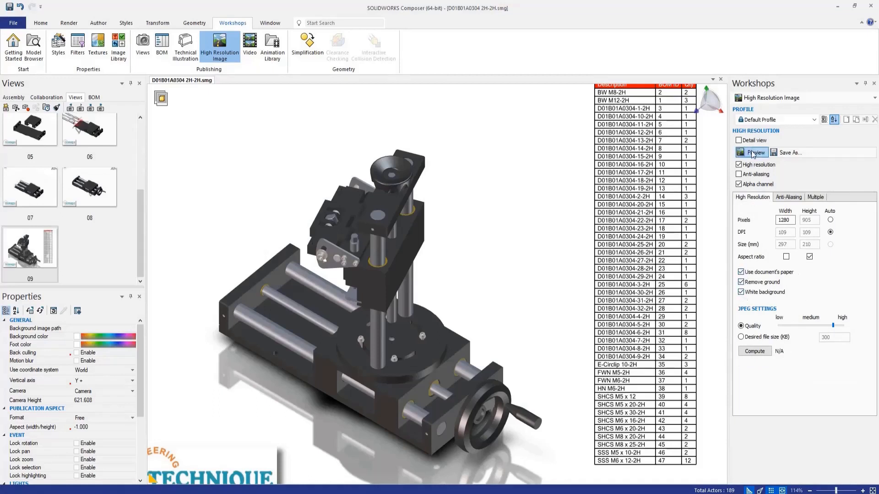
click(793, 154)
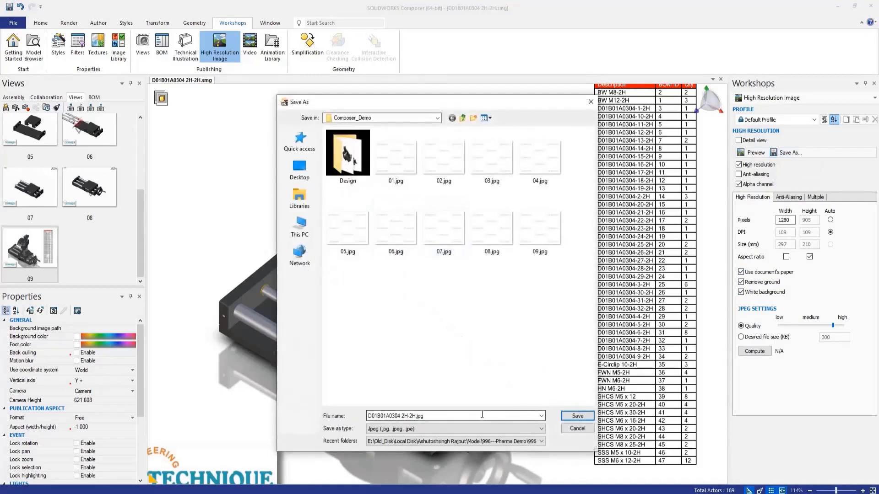
click(577, 415)
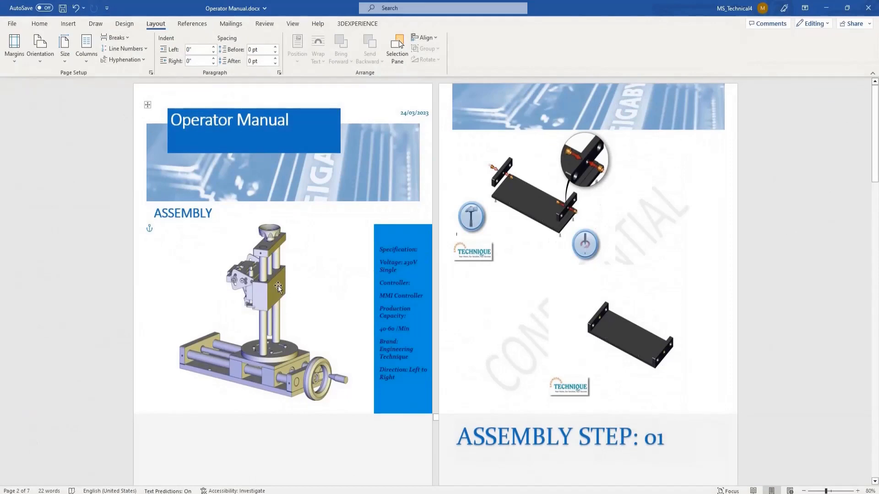
Step: Switch to Operator Manual.docx in Word and examine the linked illustrations from the assembly step pages through the parts list page
ctrl+scroll(278, 286, up, 5)
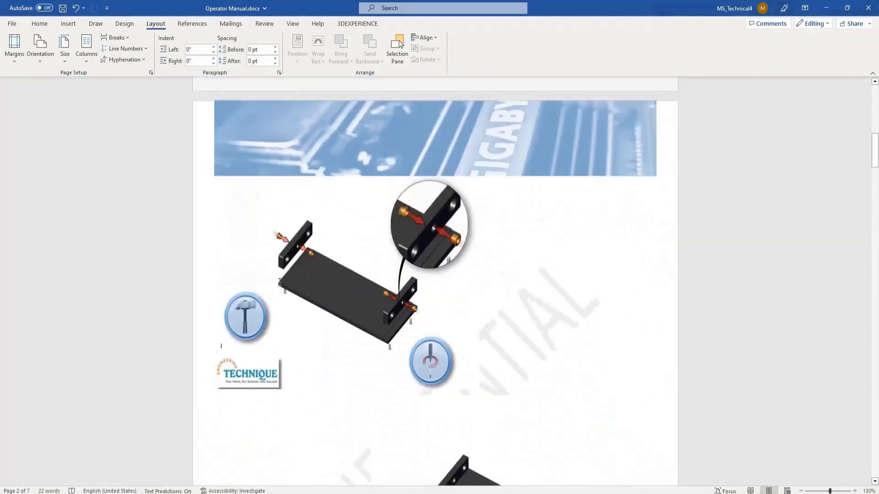
scroll(280, 282, up, 10)
scroll(284, 278, down, 2)
scroll(285, 279, down, 15)
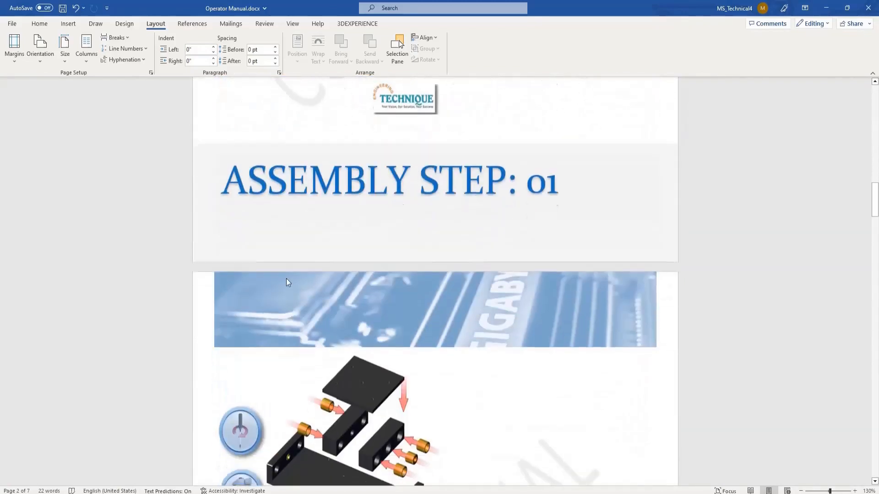
scroll(286, 278, down, 10)
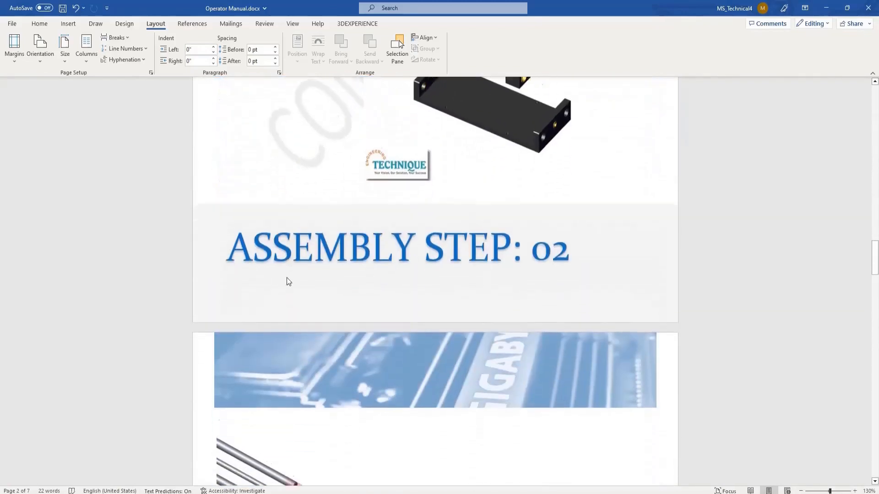
scroll(286, 277, down, 10)
scroll(288, 278, down, 10)
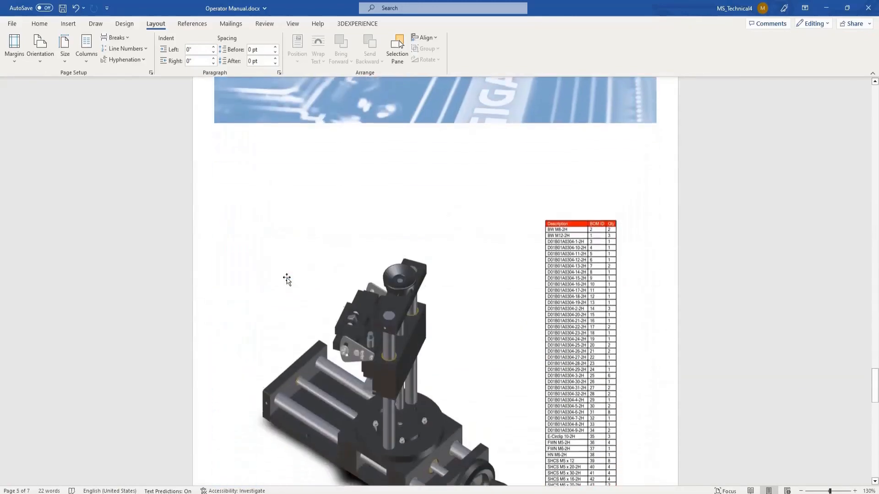
scroll(287, 278, down, 5)
scroll(287, 278, up, 1)
scroll(286, 278, down, 10)
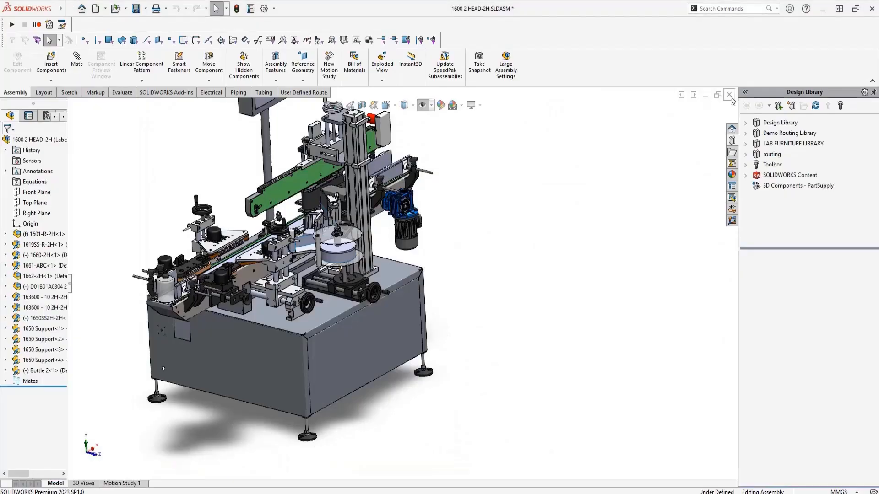
Step: Switch to SOLIDWORKS and open the handwheel part D01B01A0304-17-2H.SLDPRT from the recent documents
click(729, 94)
click(442, 269)
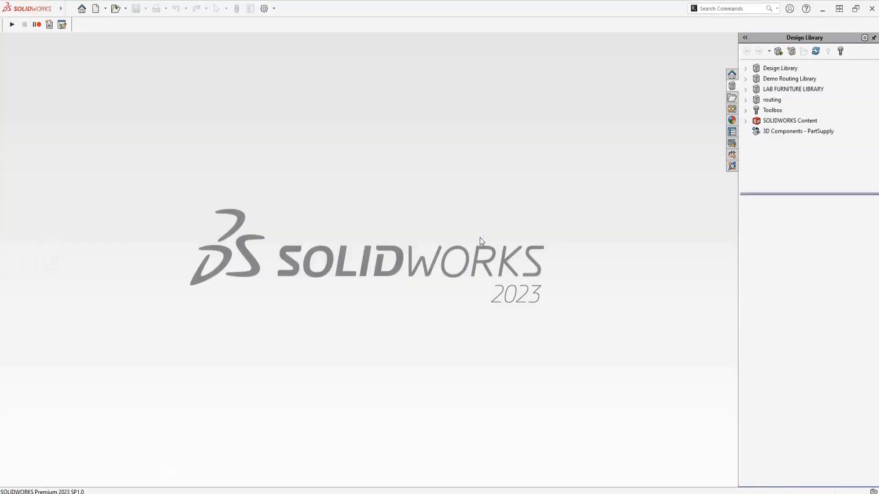
key(ctrl+o)
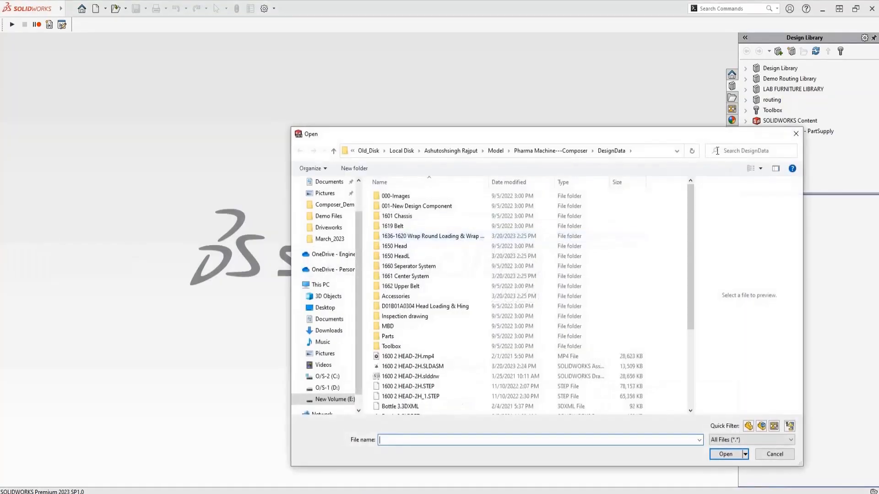
click(799, 132)
key(r)
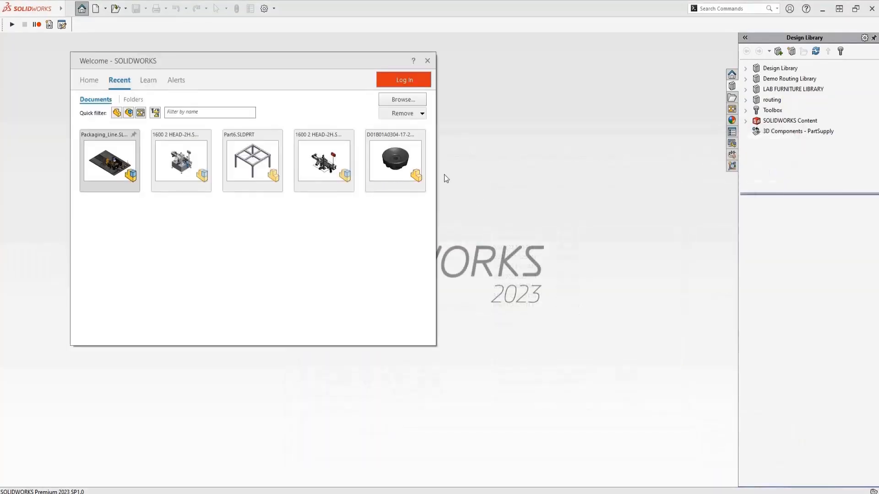
key(Escape)
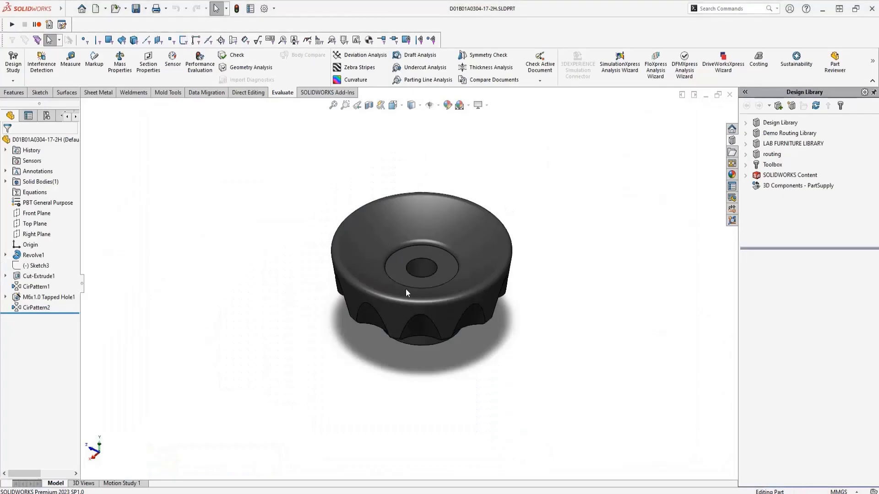
Step: Suppress Cut-Extrude1 and CirPattern1 in the handwheel part, save it and close it
click(31, 276)
ctrl+click(36, 286)
click(48, 255)
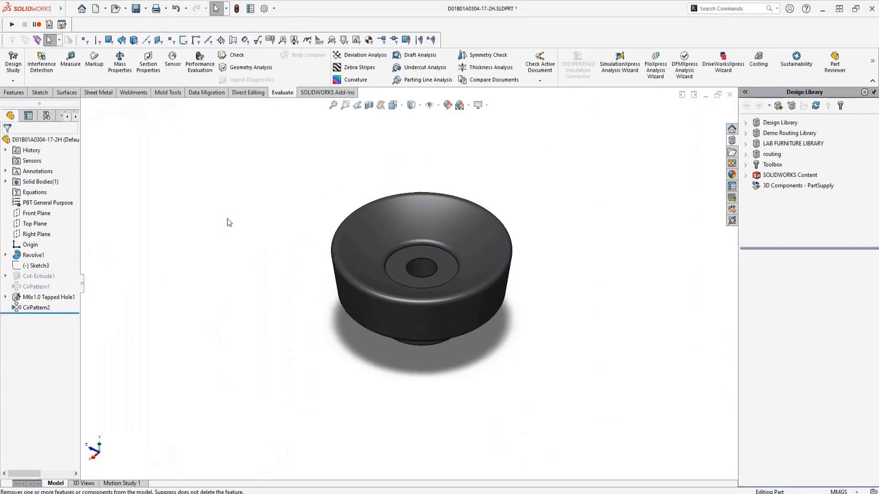
key(ctrl+s)
click(729, 95)
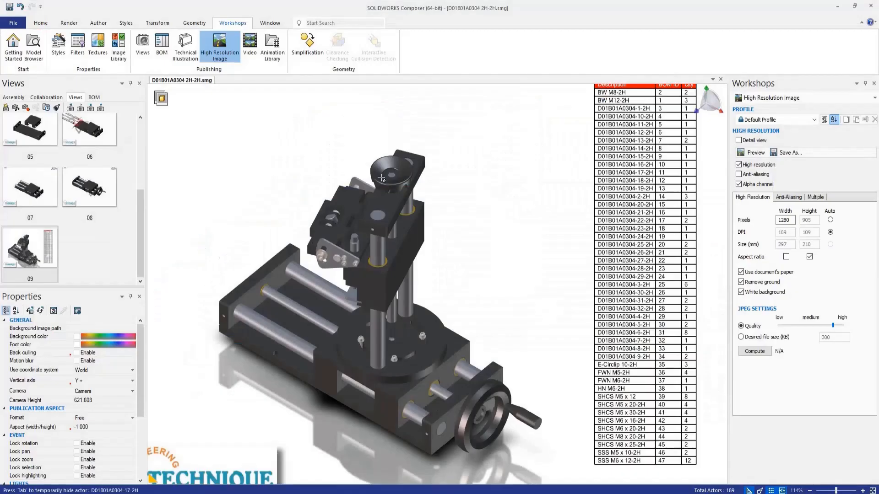
Step: In SOLIDWORKS Composer, update the geometry of the upper handwheel from D01B01A0304-17-2H.SLDPRT in Composer_Demo
click(97, 23)
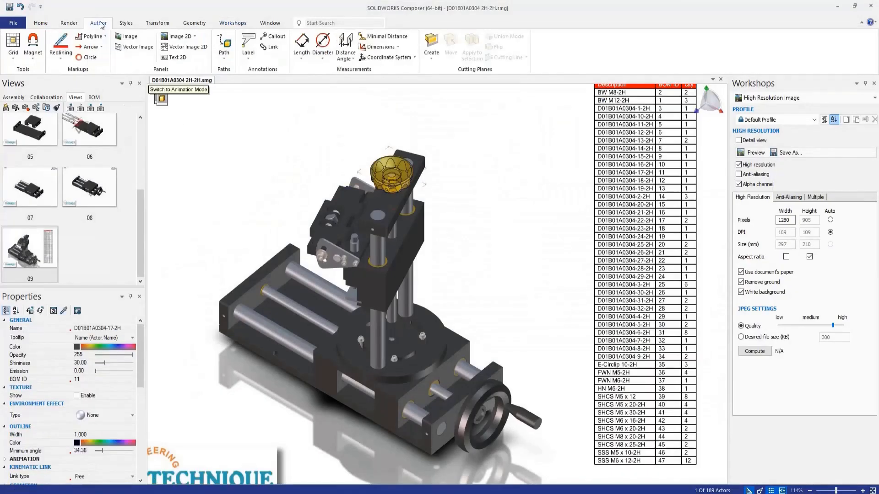
click(194, 23)
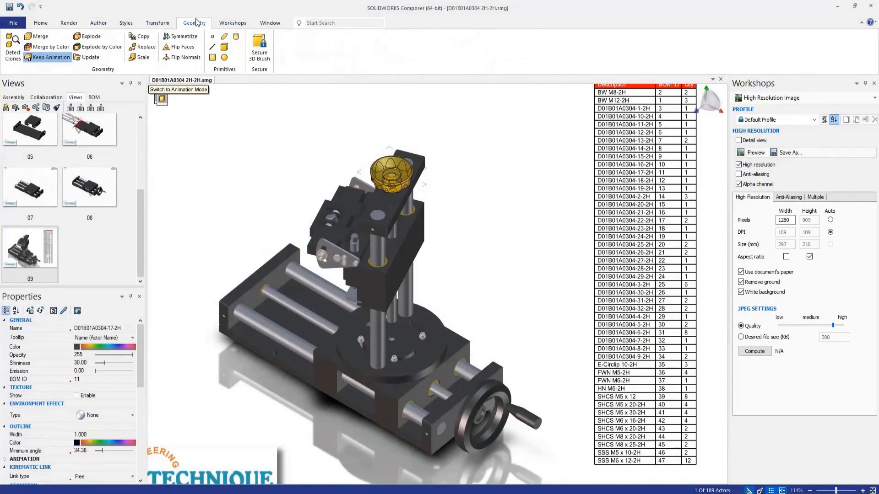
click(94, 58)
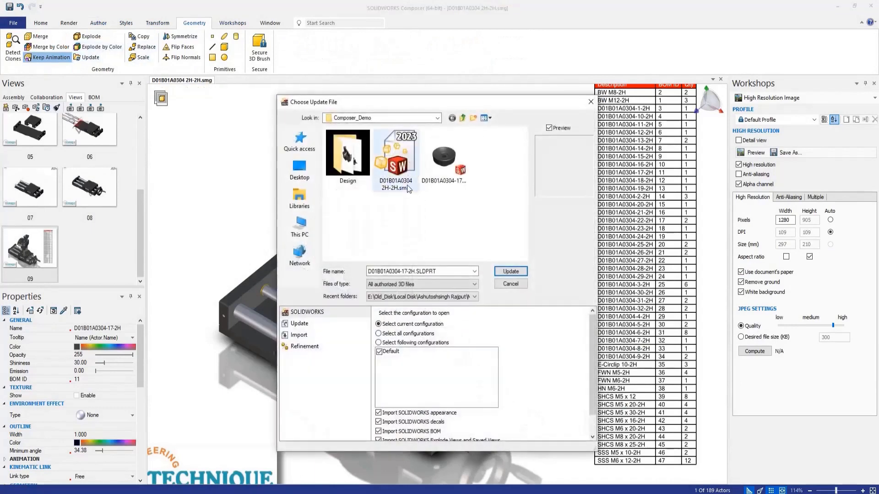
click(427, 167)
click(510, 271)
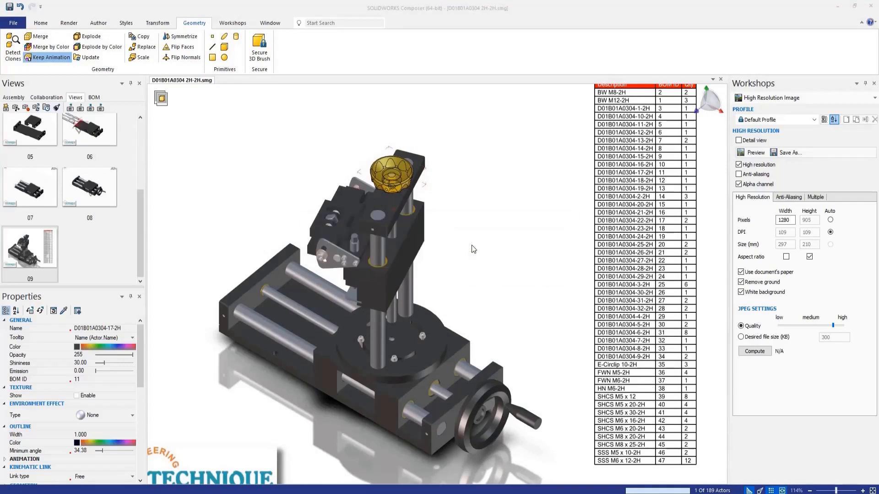
click(466, 226)
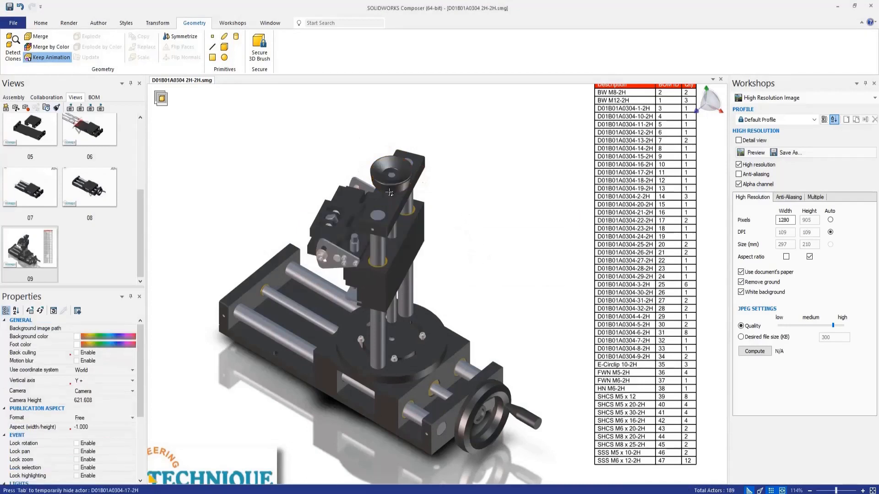
Step: Save the project, update view 09 with the changes and activate view 01
key(ctrl+s)
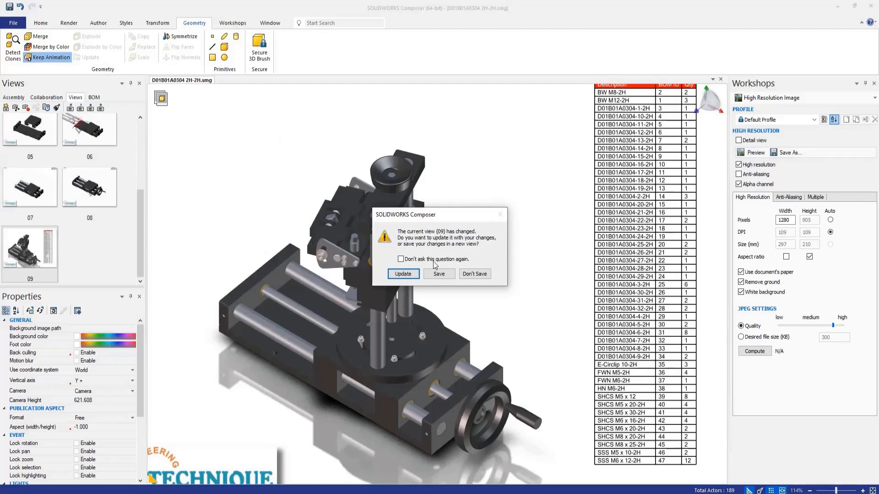
click(403, 274)
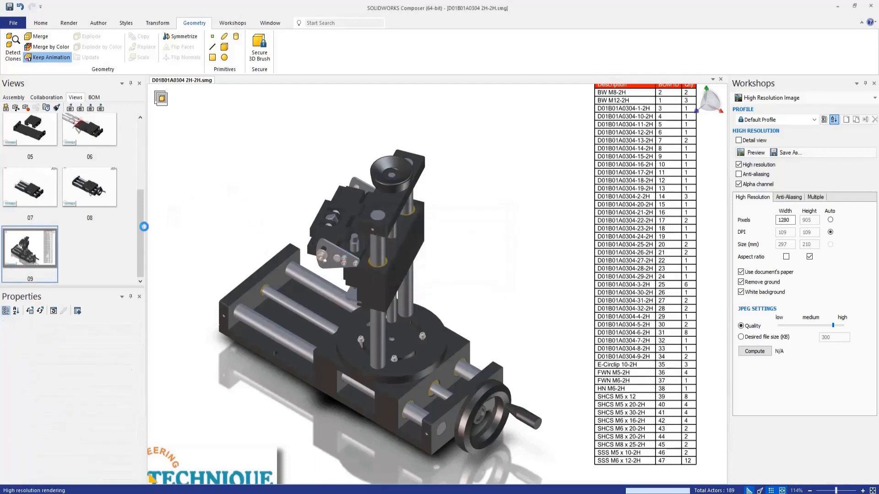
drag(140, 226, 140, 137)
click(32, 143)
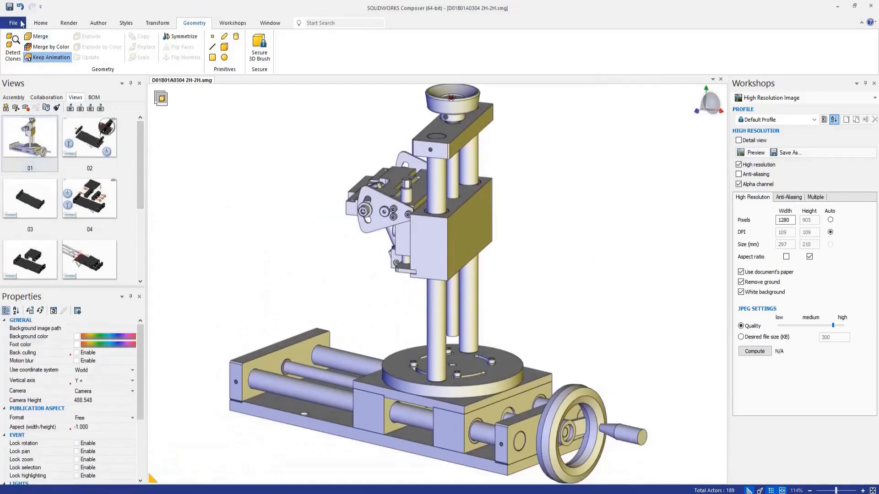
Step: Reopen the High Resolution Image workshop and save the view images again as JPEG in Composer_Demo
click(232, 23)
click(220, 45)
click(219, 46)
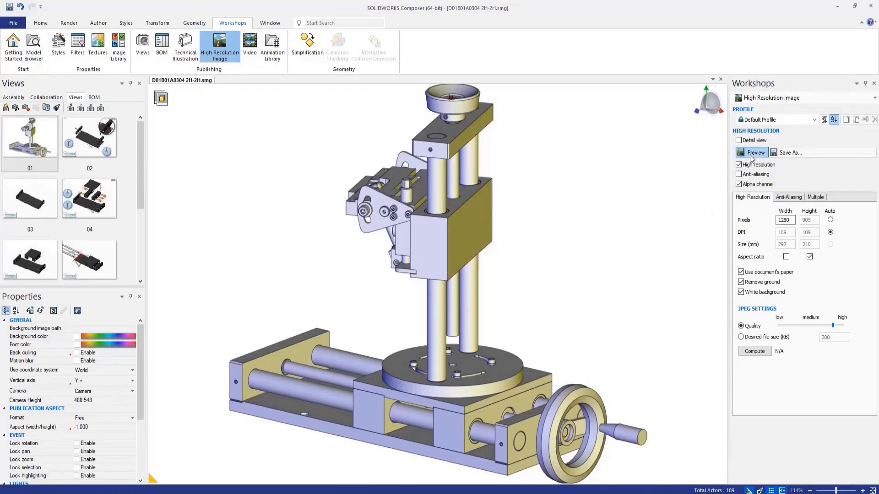
click(785, 153)
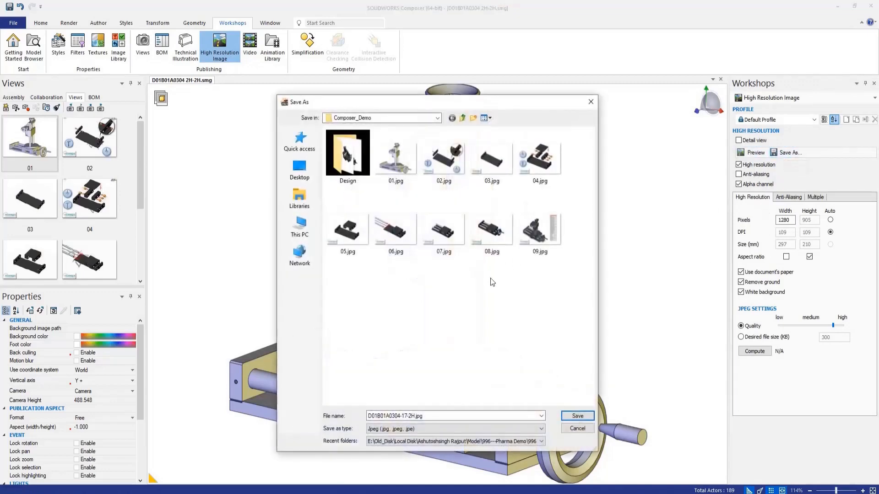
click(576, 415)
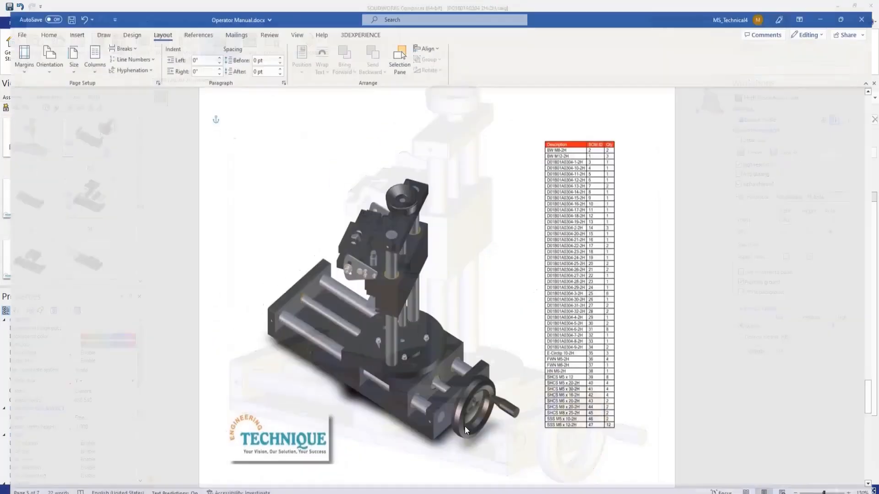
Step: Switch to Operator Manual.docx in Word and check the handwheel in the linked illustrations from the parts list page back to the cover
scroll(389, 288, up, 1)
ctrl+scroll(408, 299, up, 8)
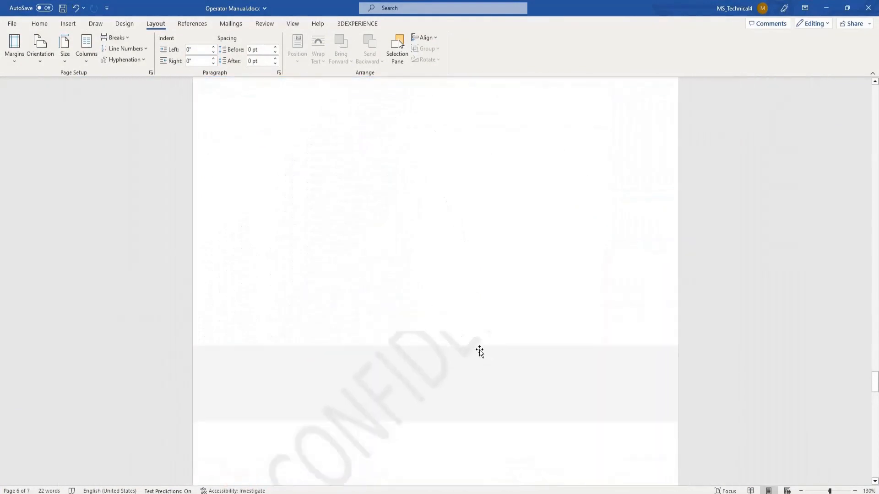
scroll(460, 355, up, 10)
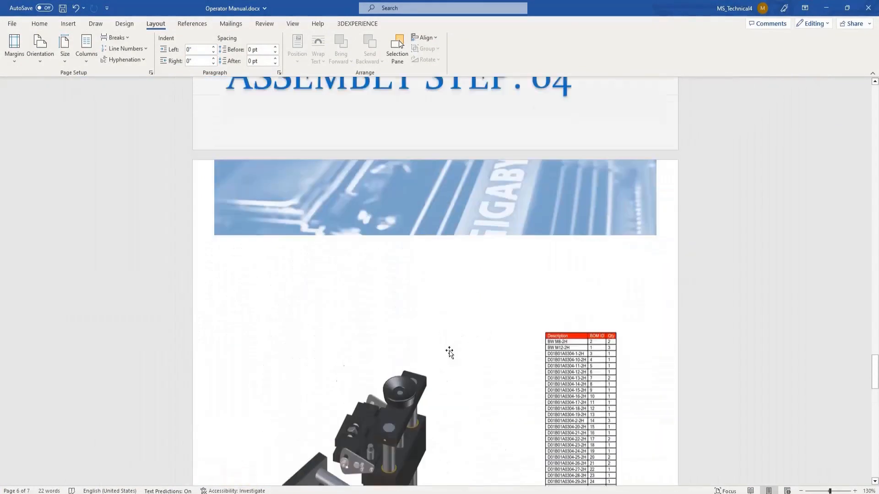
scroll(477, 366, up, 10)
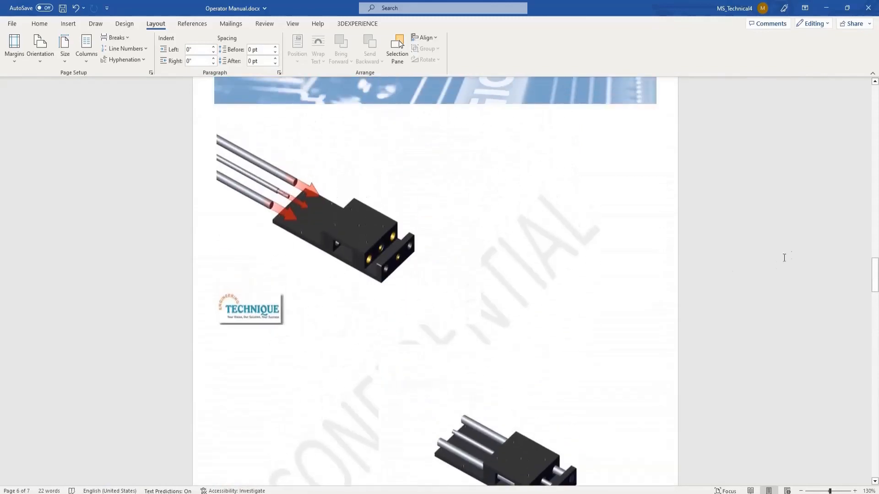
drag(875, 276, 859, 106)
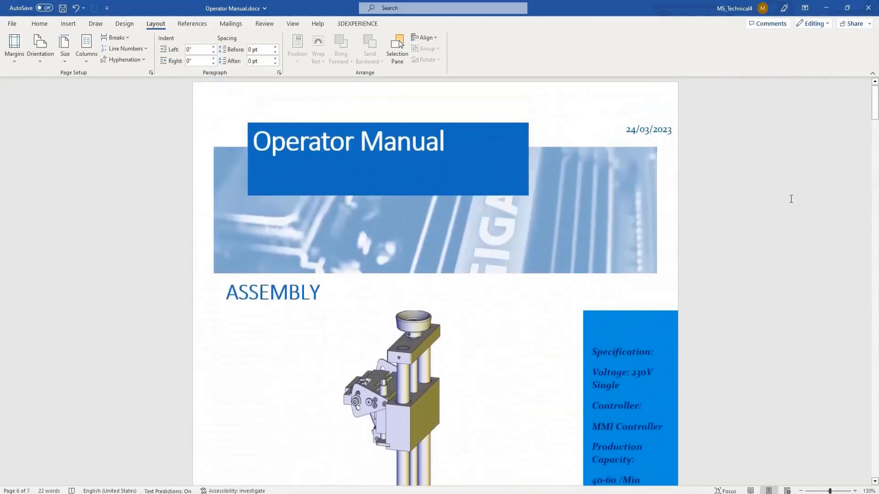
scroll(457, 197, down, 5)
scroll(425, 192, up, 1)
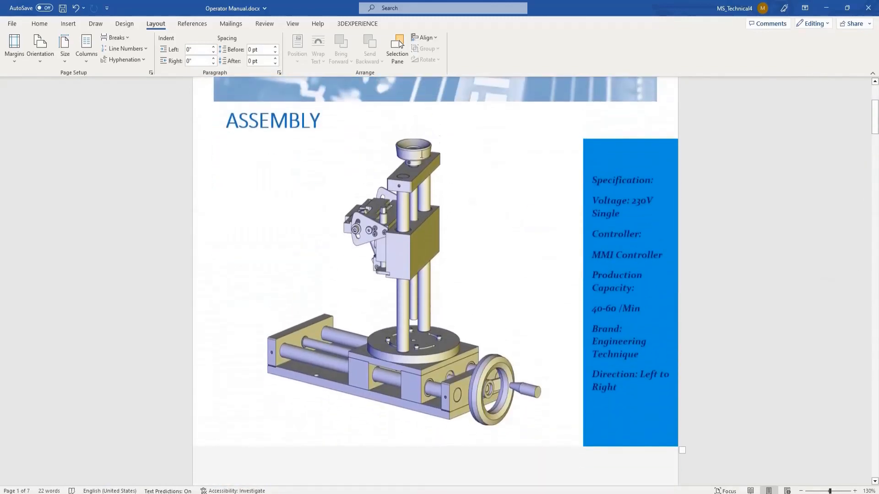
click(771, 247)
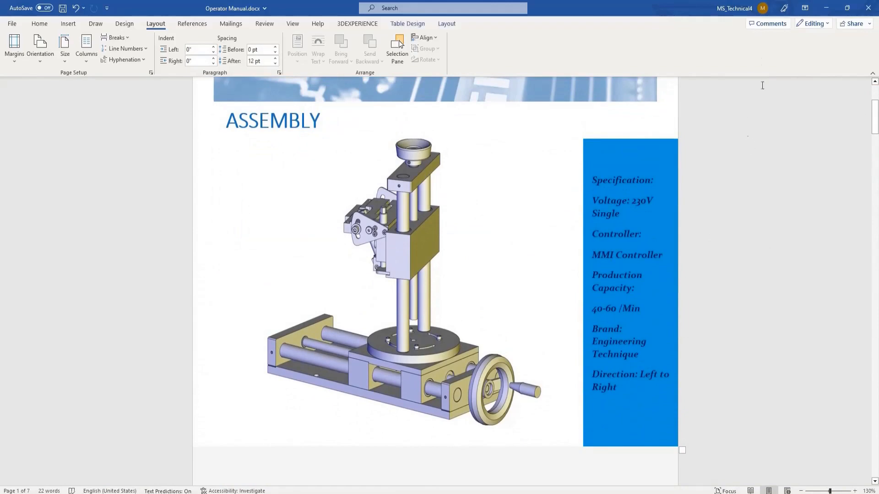
click(823, 8)
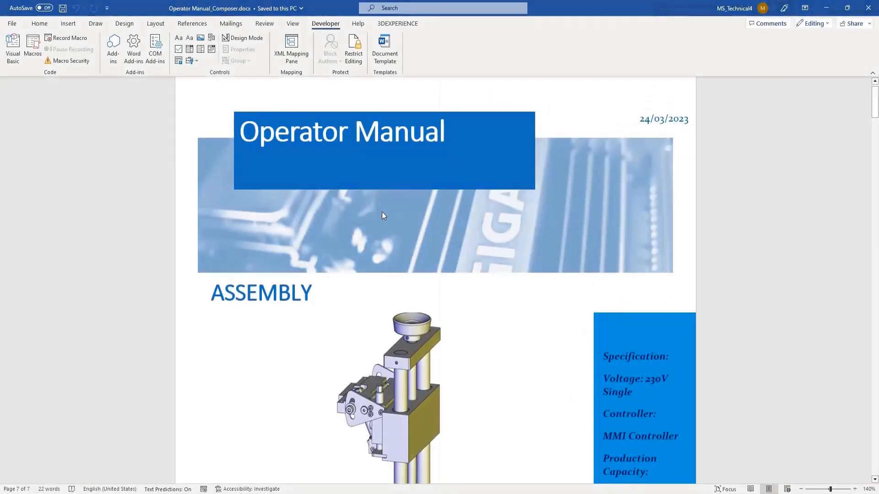
Step: Examine the illustrations in Operator Manual_Composer.docx from the assembly page through to the embedded machine model
scroll(382, 212, down, 10)
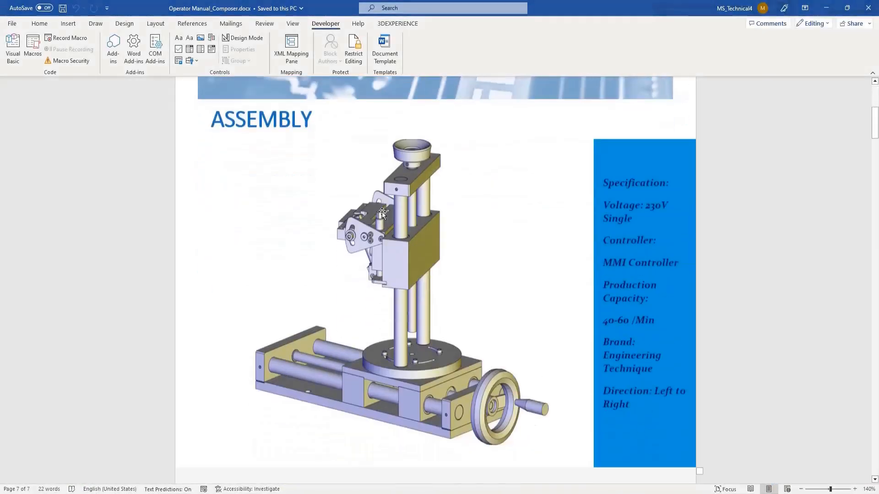
scroll(382, 213, down, 20)
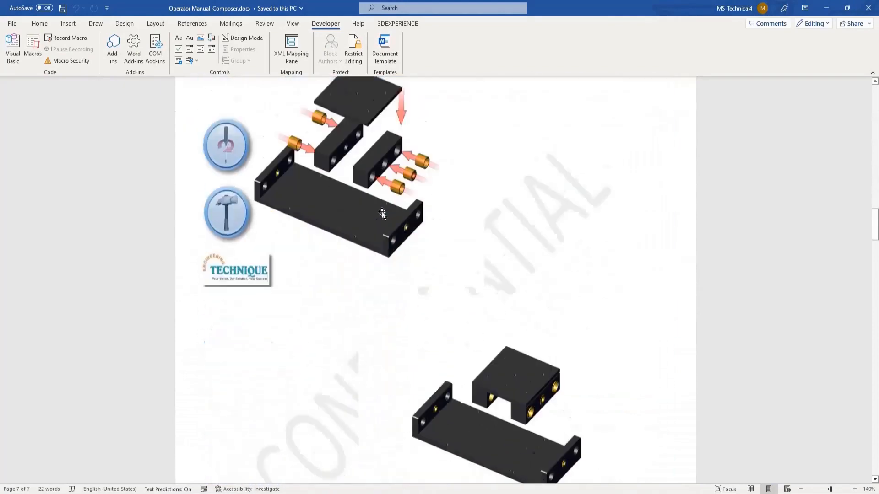
scroll(381, 212, down, 20)
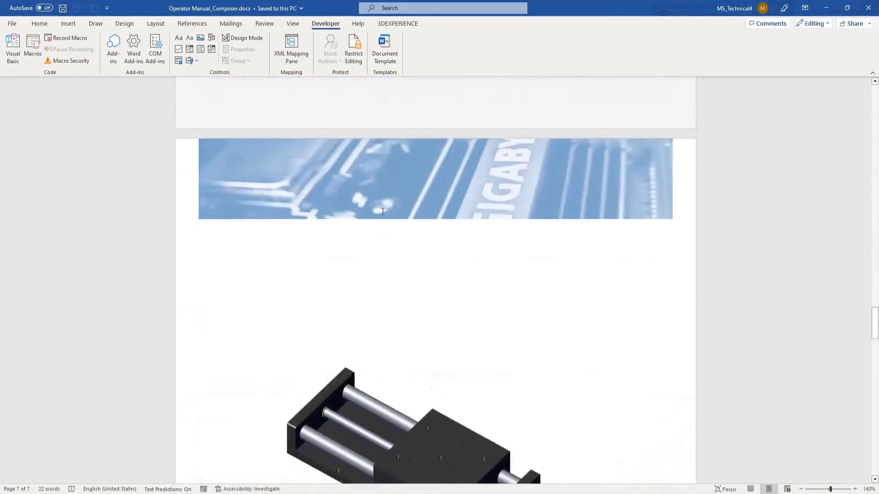
scroll(382, 212, down, 20)
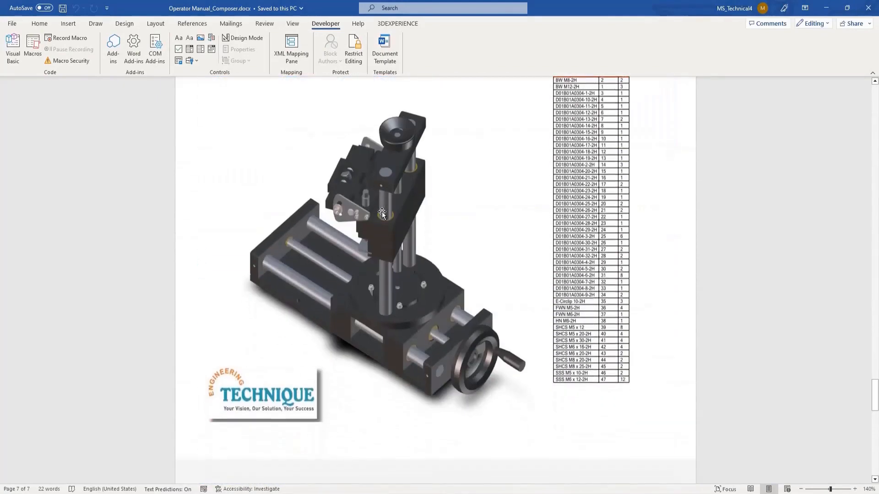
scroll(383, 212, down, 20)
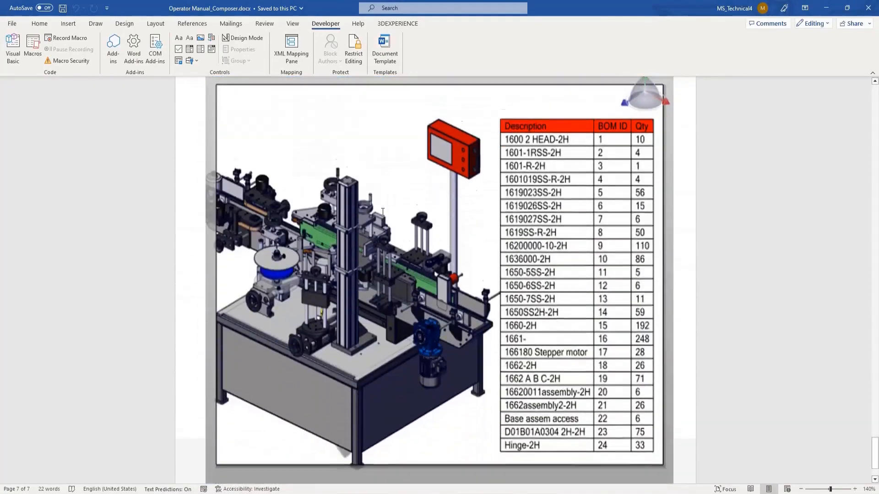
Step: Examine the embedded machine model with its parts list and trigger the database and exploded-view controls above it
scroll(382, 212, up, 3)
scroll(385, 214, down, 3)
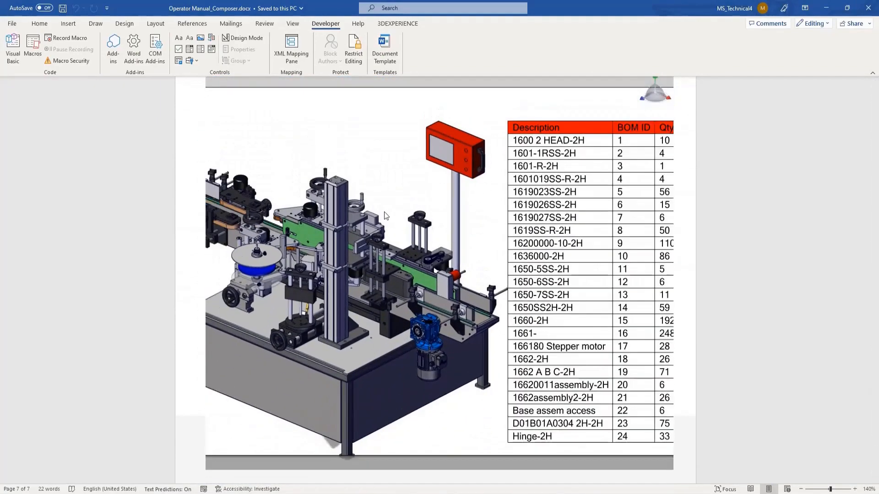
ctrl+scroll(719, 216, down, 4)
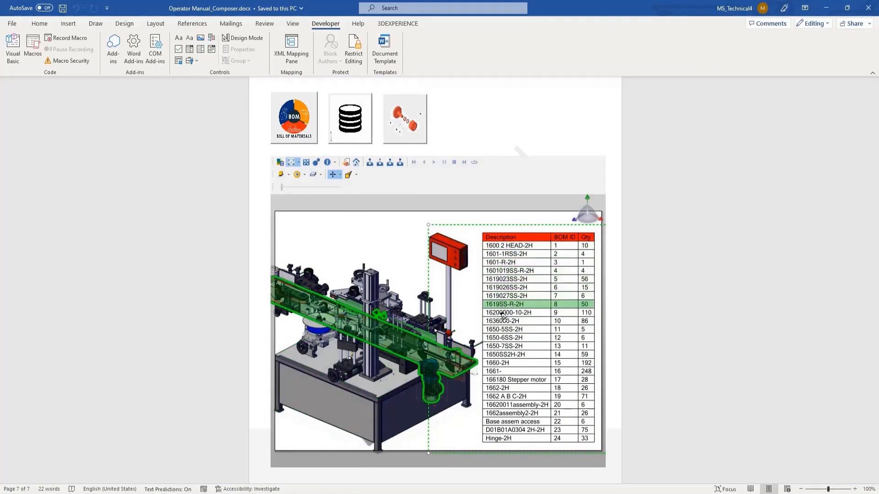
click(345, 126)
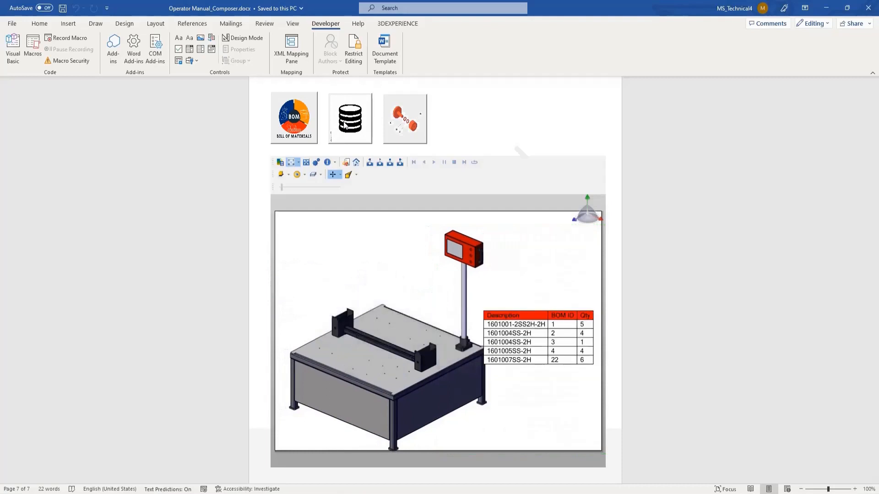
click(403, 125)
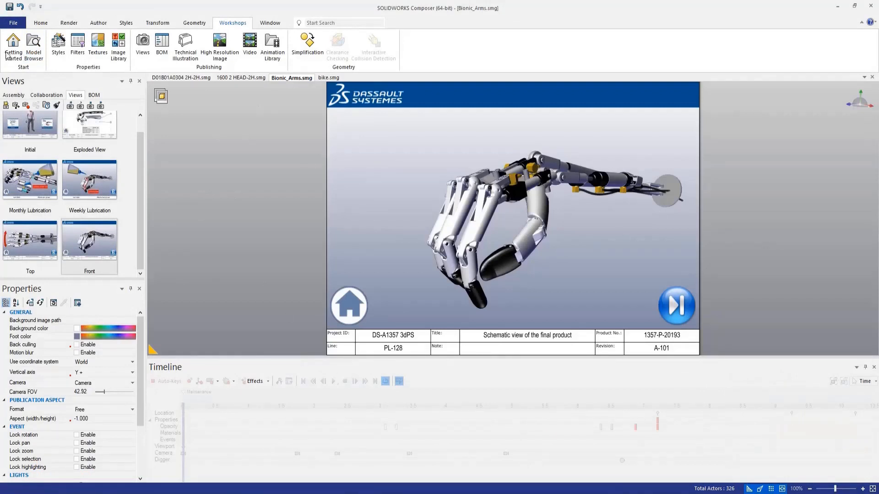
Step: Publish the bionic arm document as Bionic_Arms.pdf in the HTML folder, with the SMG enhanced content embedded
click(14, 23)
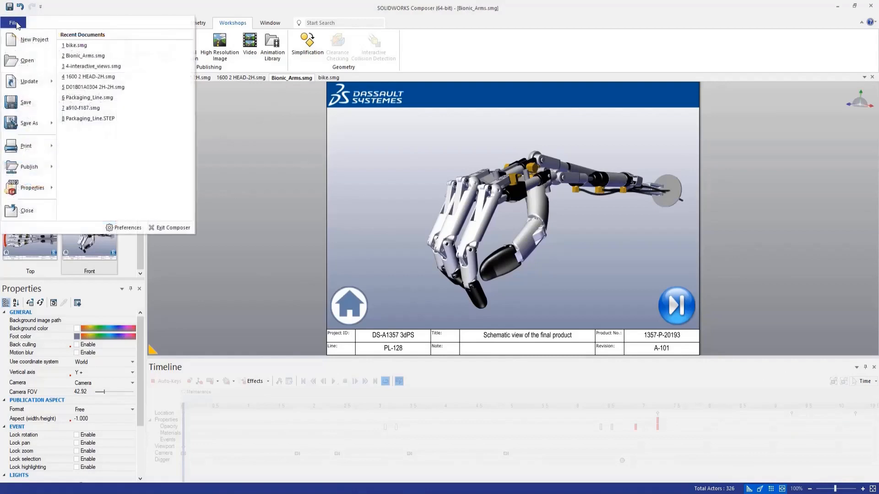
mouse_move(32, 167)
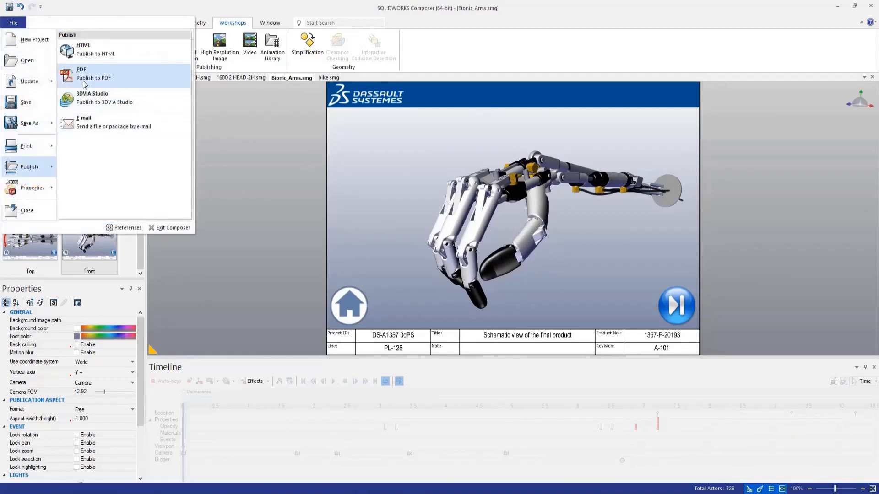
click(87, 74)
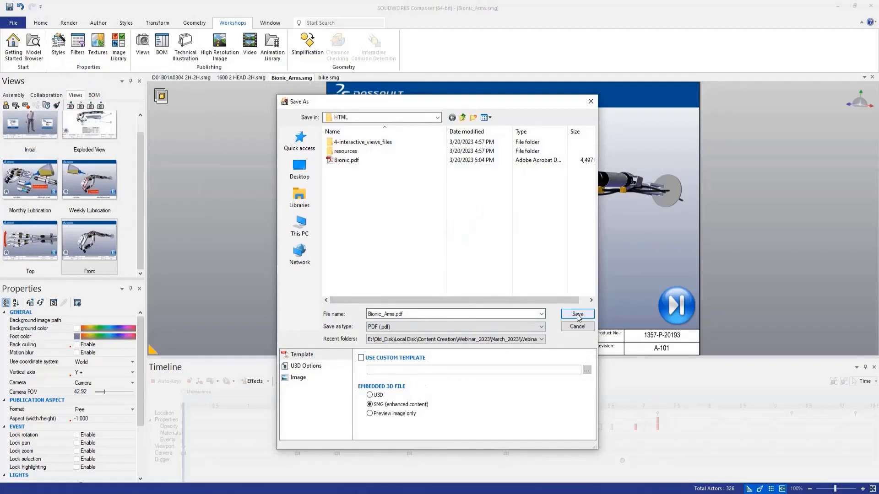
click(577, 315)
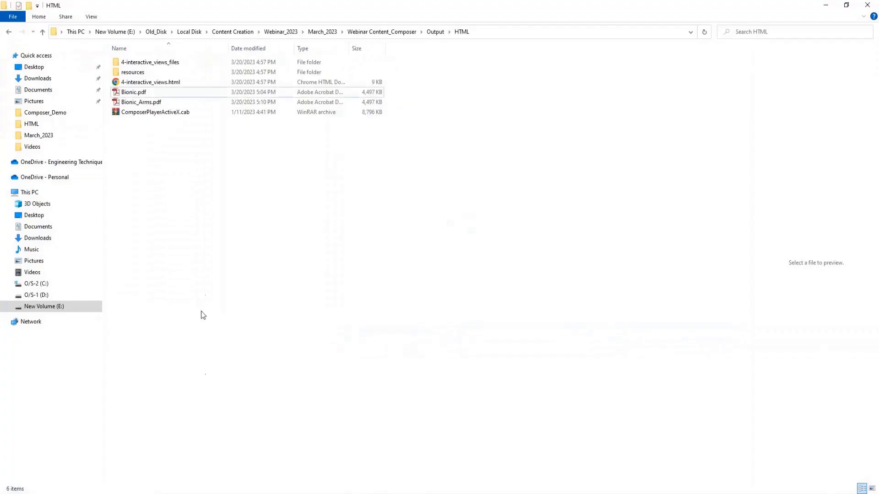
Step: Open Bionic_Arms.pdf from the HTML folder in Adobe Reader, activate its embedded 3D content and start the maintenance animation
click(142, 103)
right_click(141, 103)
click(164, 111)
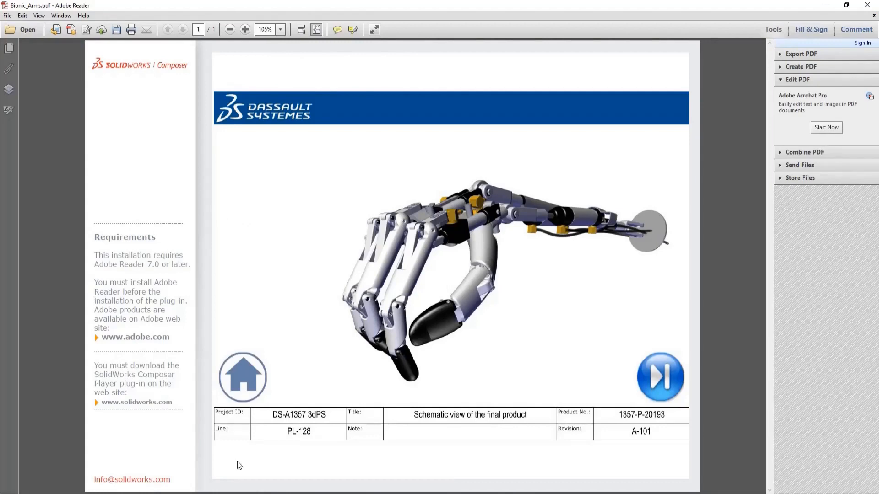
click(423, 294)
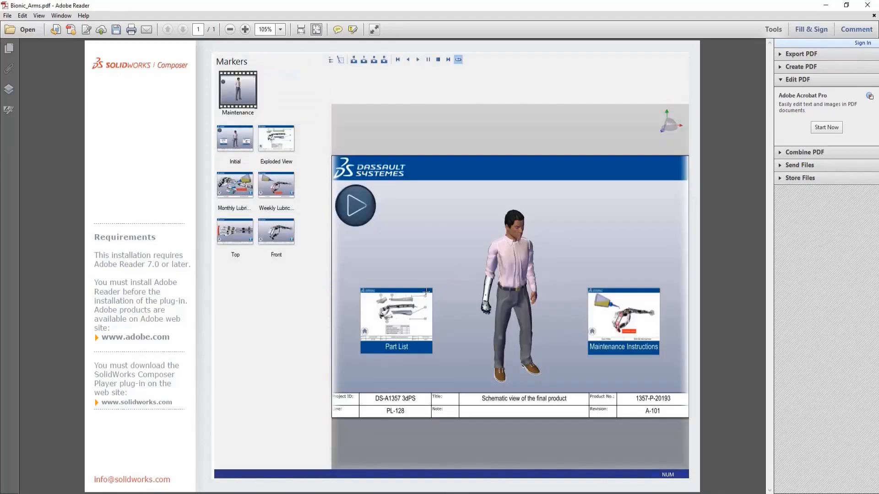
click(355, 205)
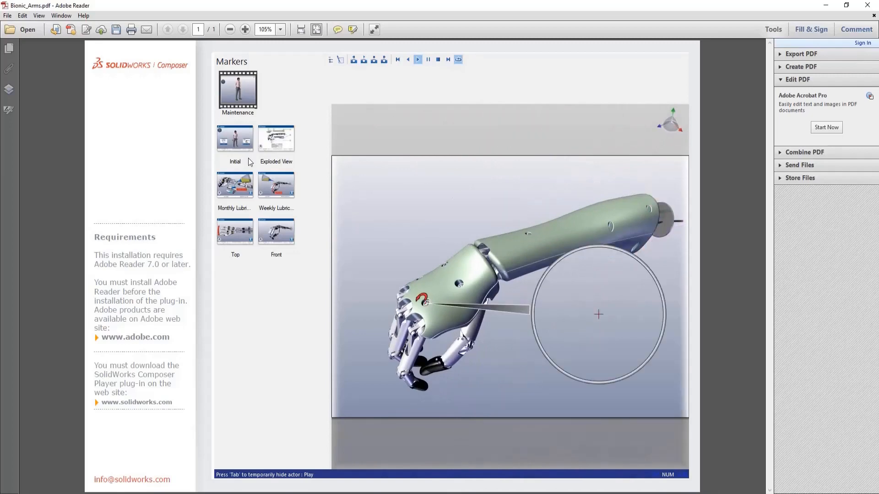
Step: Examine the Initial, Exploded View, Monthly Lubrication, Weekly Lubrication, Top and Front views of the arm inside the PDF
click(230, 139)
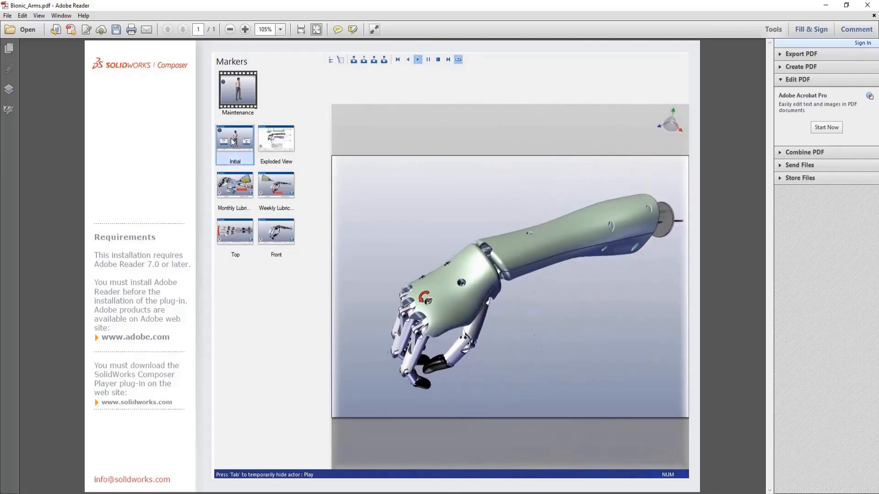
click(273, 145)
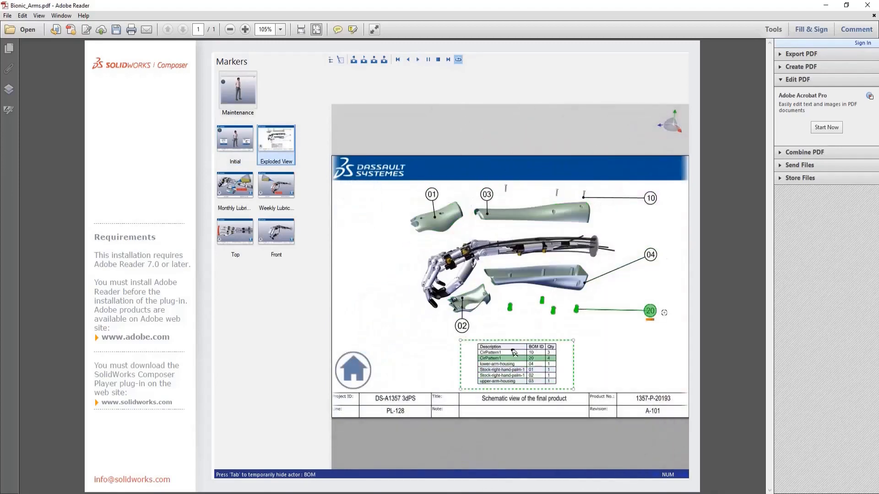
click(248, 189)
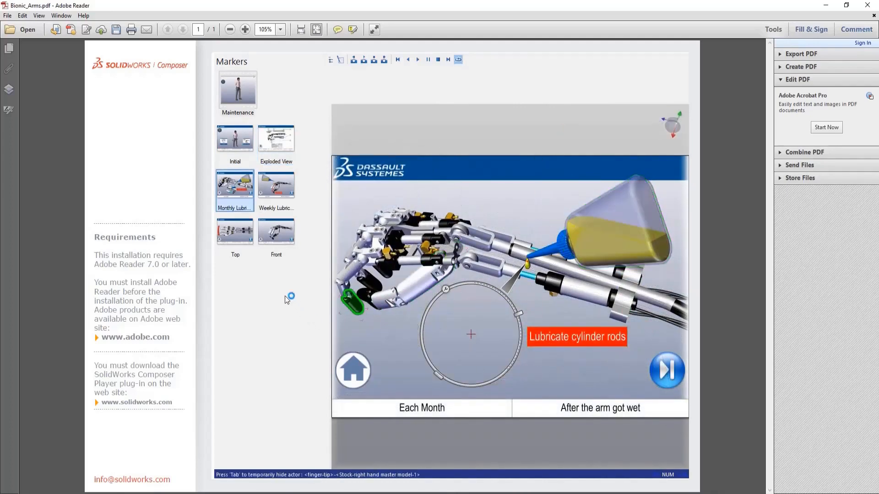
click(271, 192)
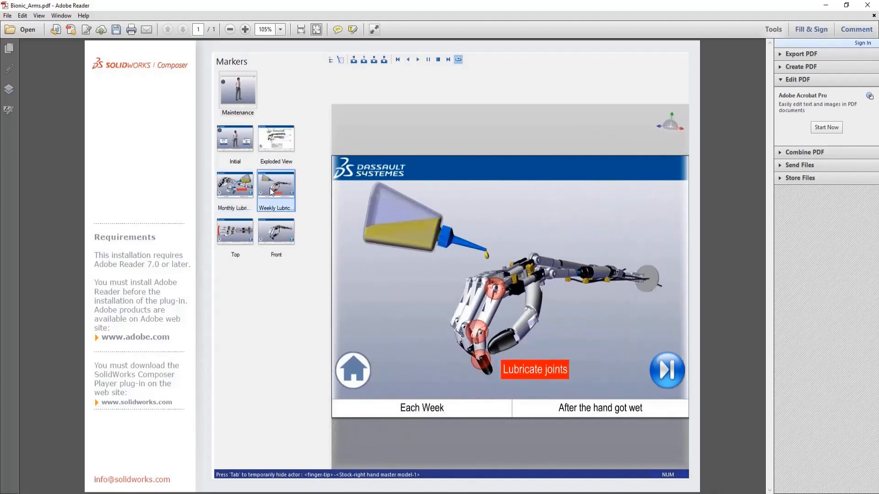
click(247, 233)
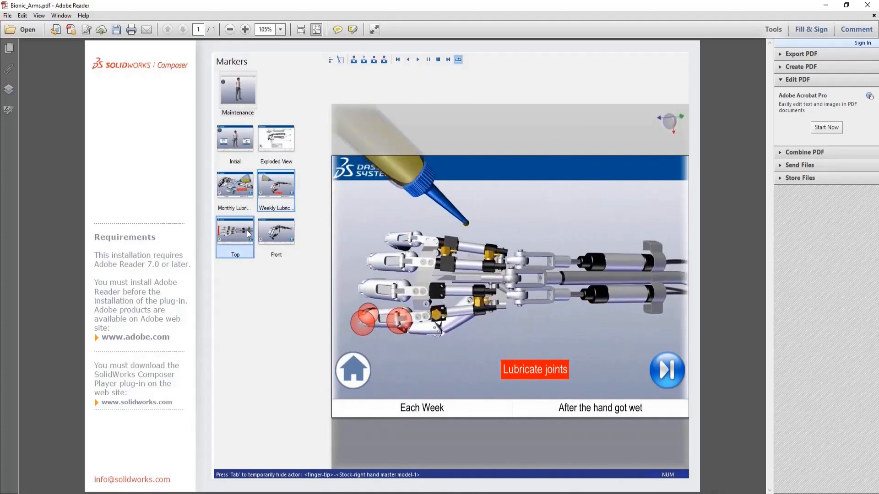
click(274, 242)
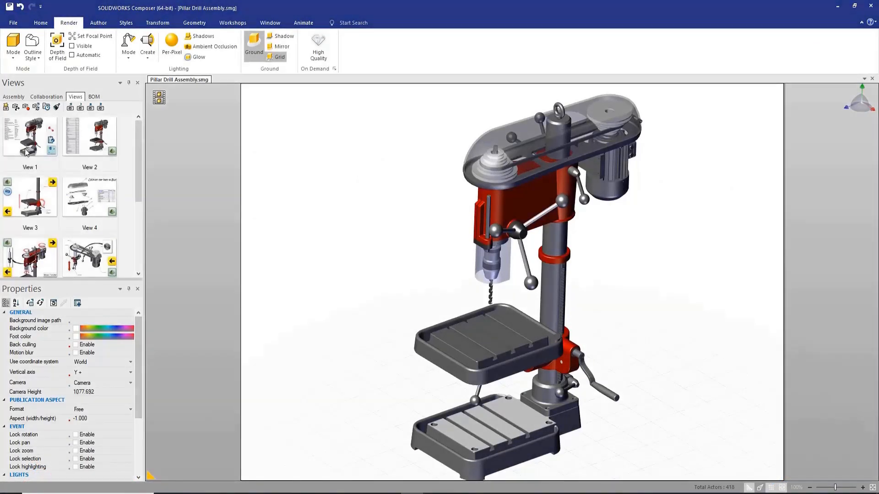
Step: Show View 1 of the pillar drill in Composer and save it as technical illustration Pillar Drill Assembly.svg in the Package folder
click(31, 147)
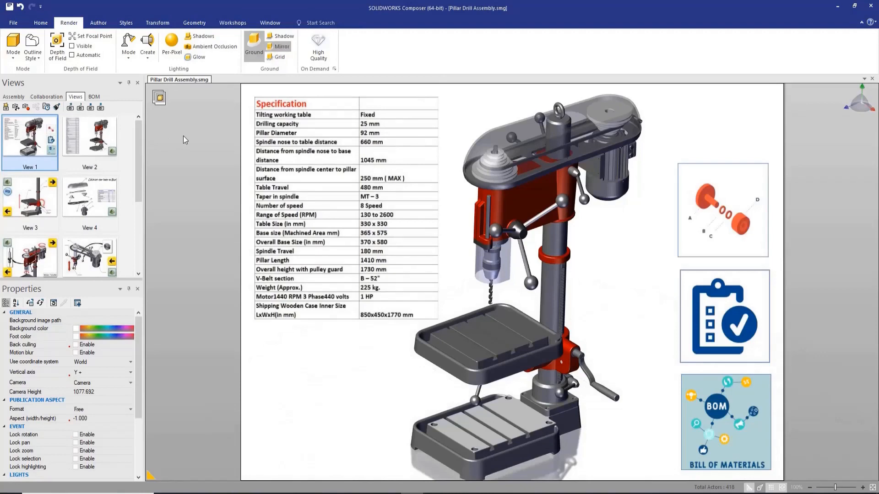
click(224, 25)
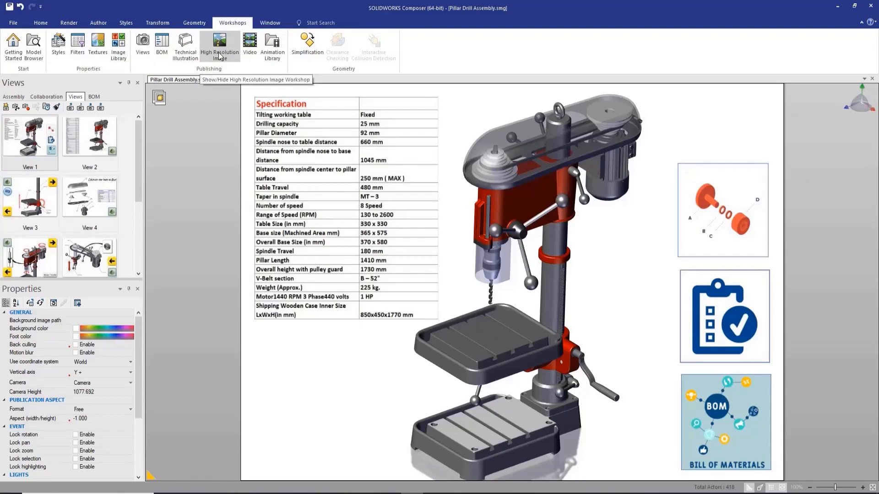
click(185, 45)
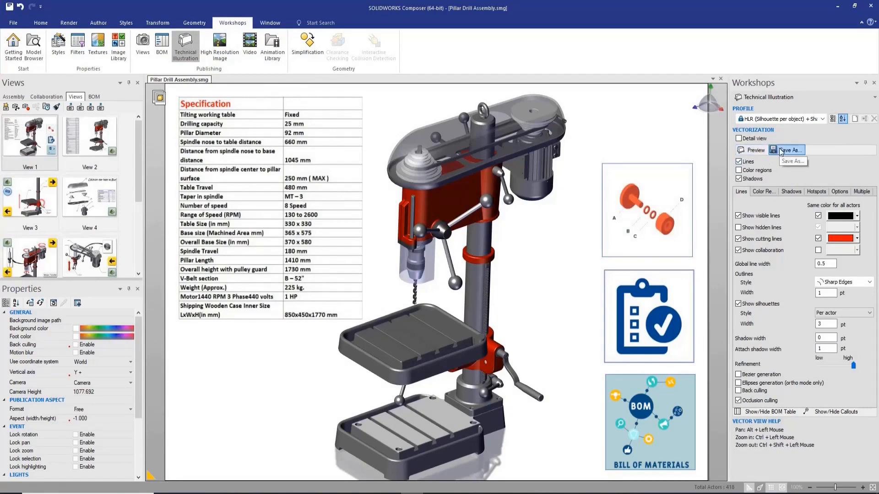
click(783, 150)
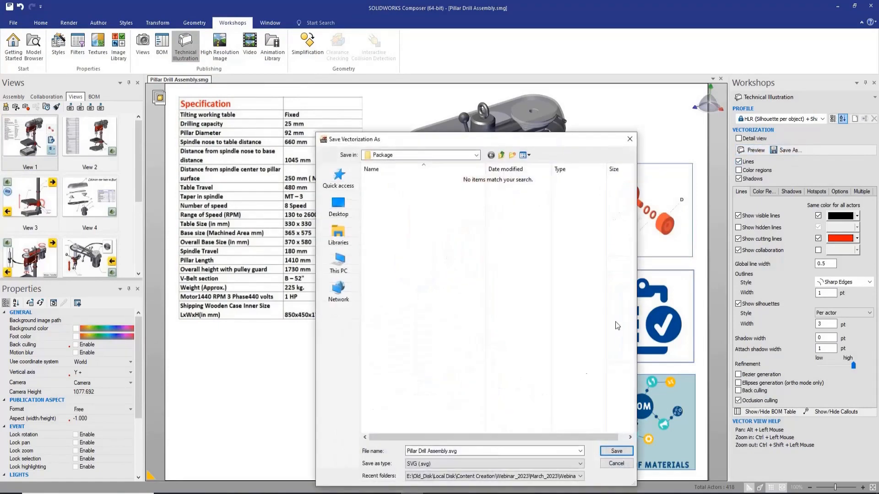
click(616, 451)
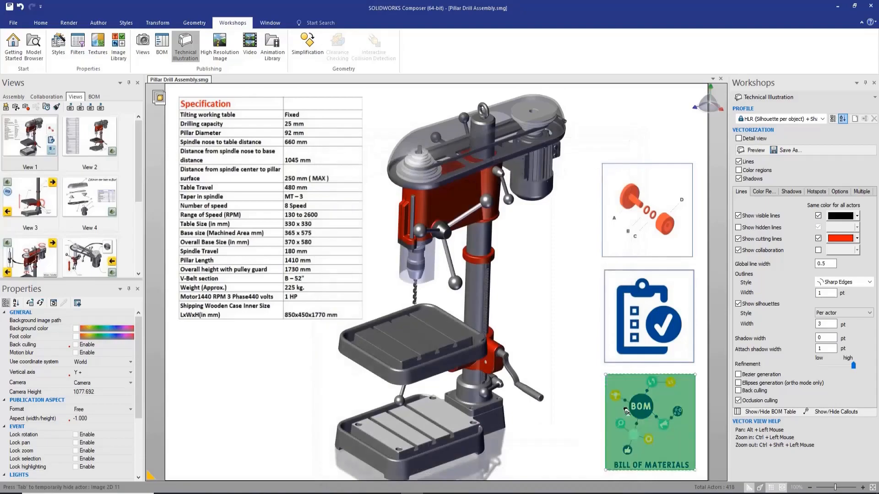
Step: Switch to File Explorer and open 01.svg from the Without_Color folder in the browser
click(838, 8)
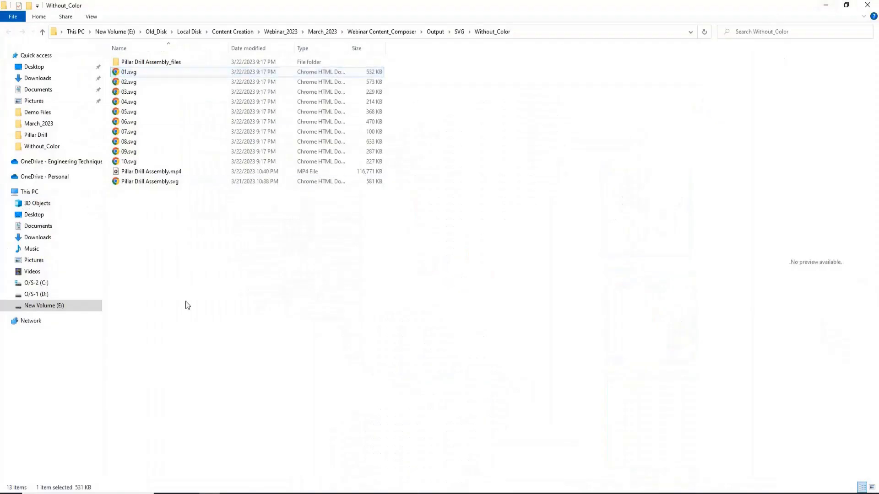
click(133, 74)
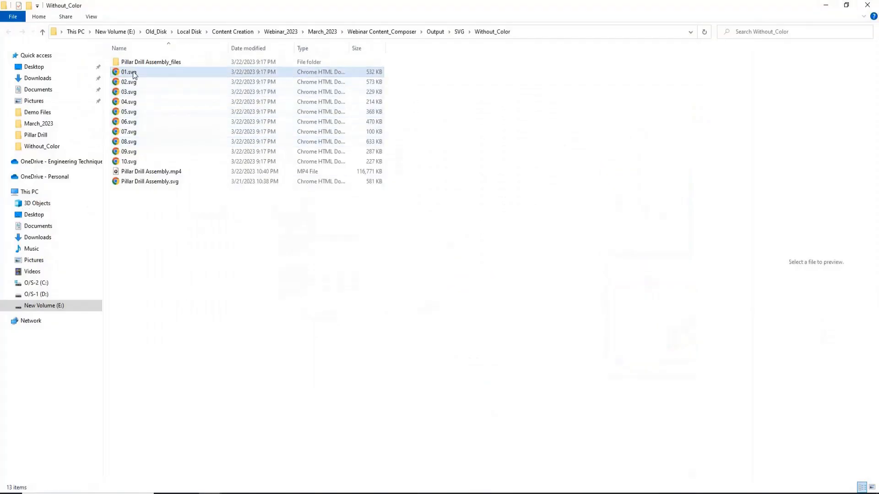
double_click(133, 74)
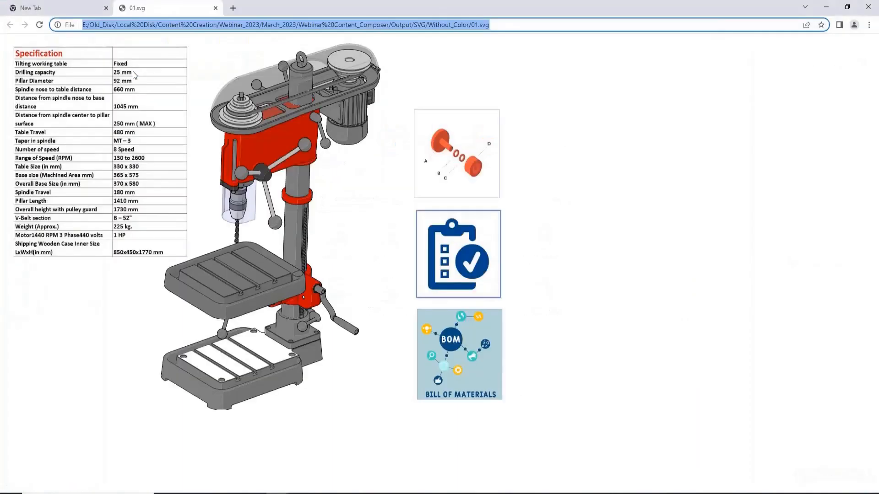
Step: Follow the linked SVG pages through the exploded view, the operation sequence and the motor's purchase page, returning to the home page
click(463, 168)
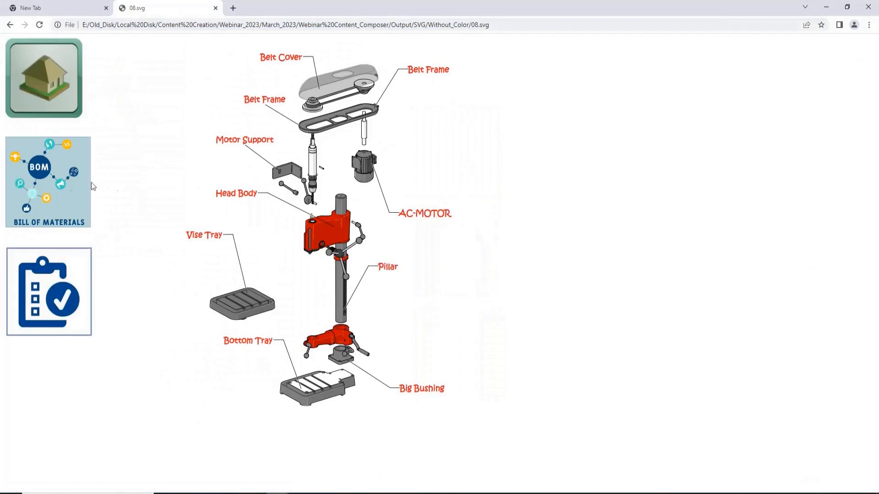
click(44, 78)
click(434, 265)
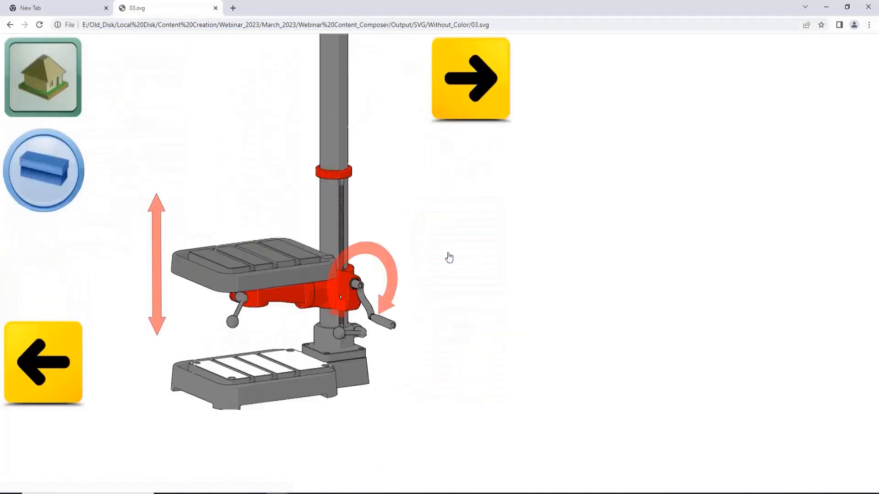
click(461, 99)
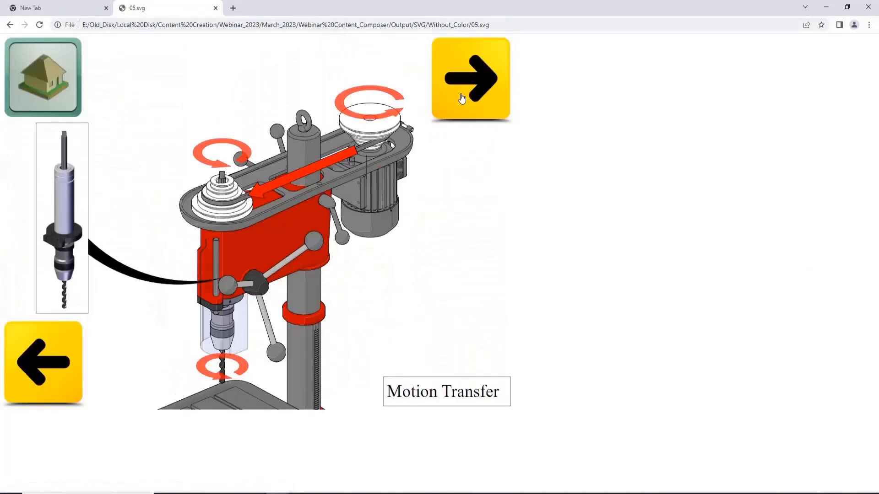
click(461, 99)
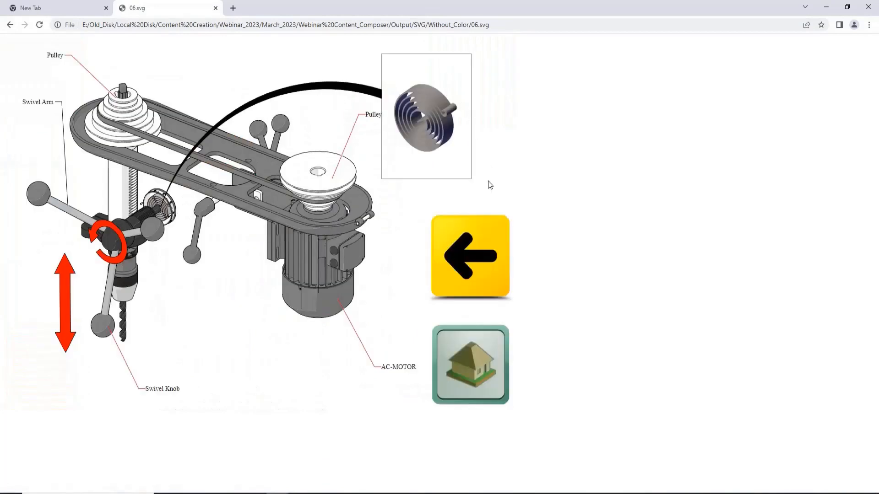
click(319, 244)
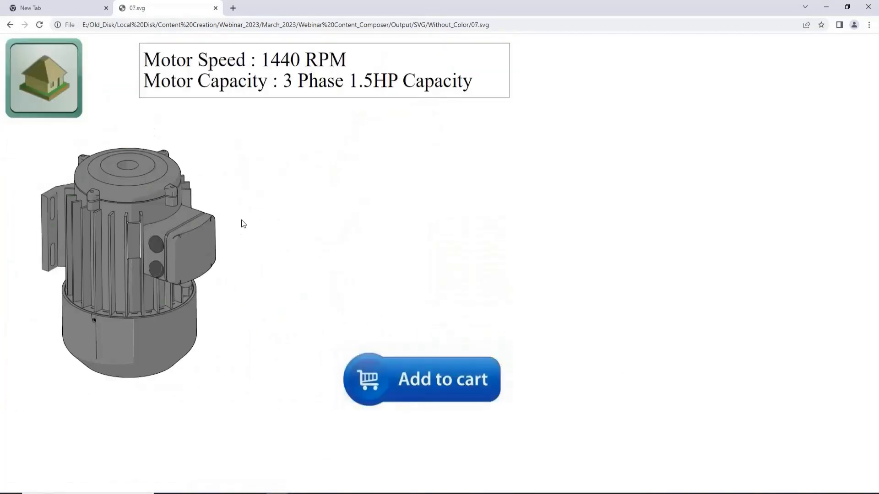
click(52, 80)
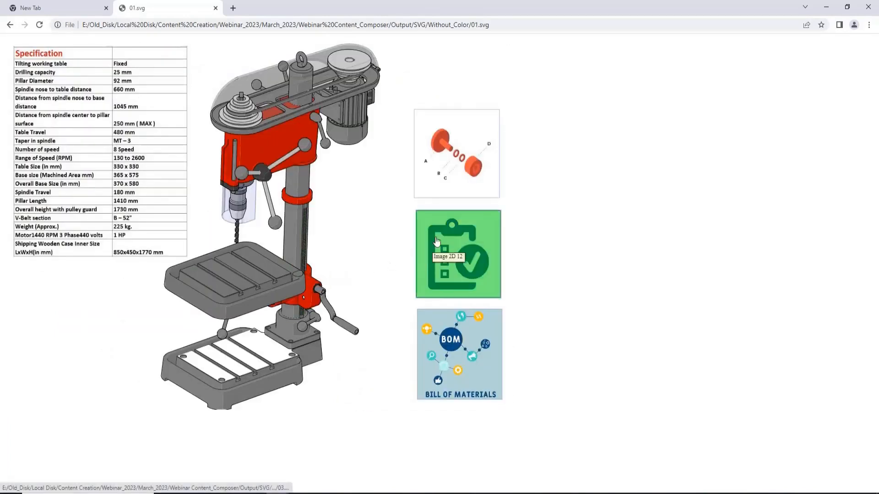
Step: Check the spindle breakdown page with its drill chuck shop link and the bill of materials page, returning to the home page
click(471, 163)
click(313, 163)
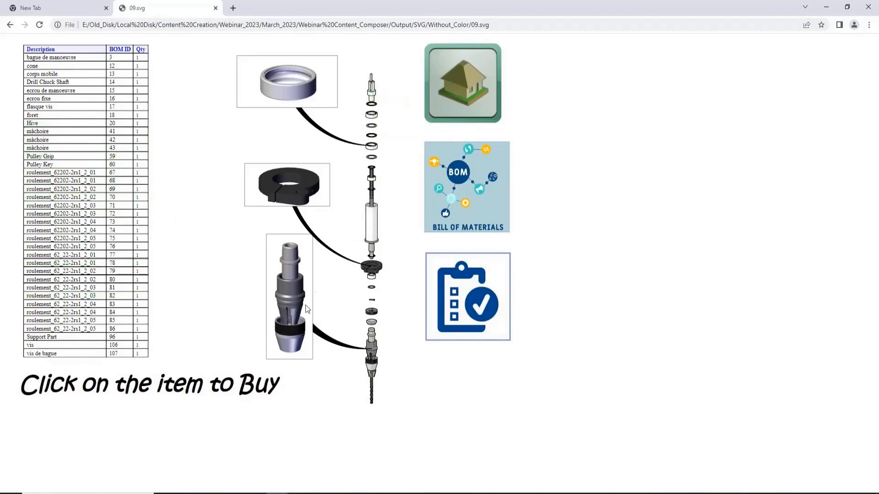
click(289, 297)
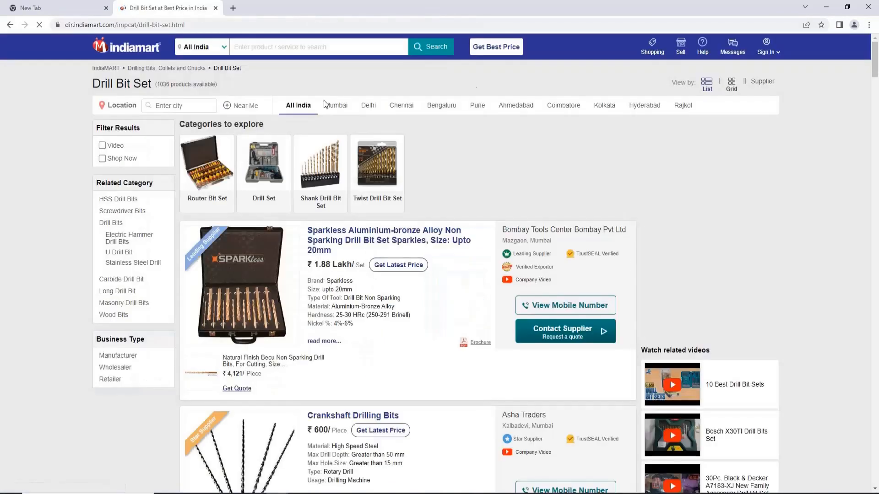
click(8, 28)
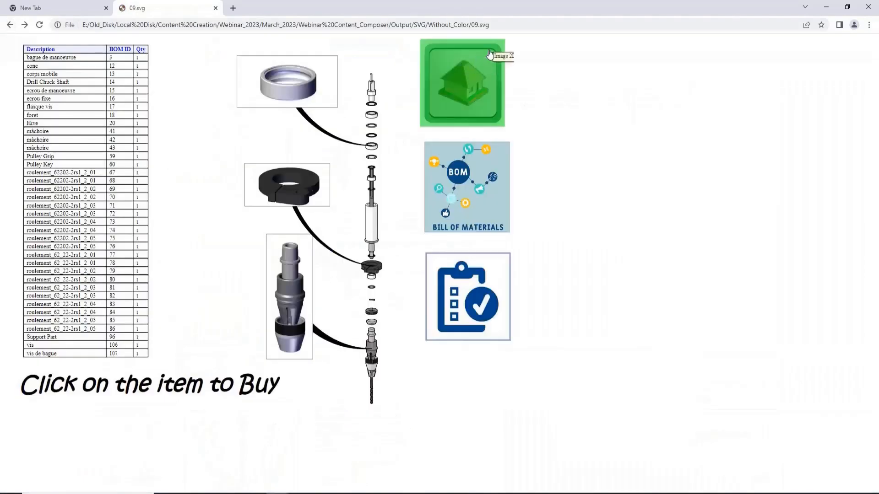
click(477, 76)
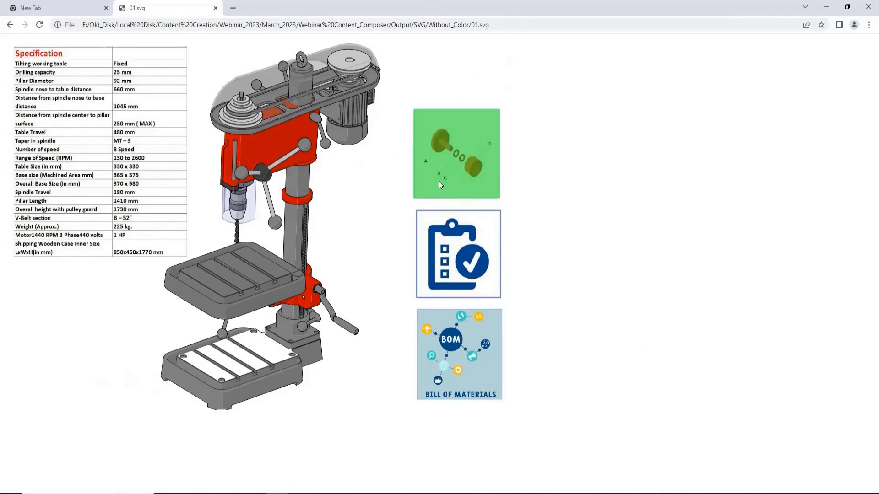
click(458, 367)
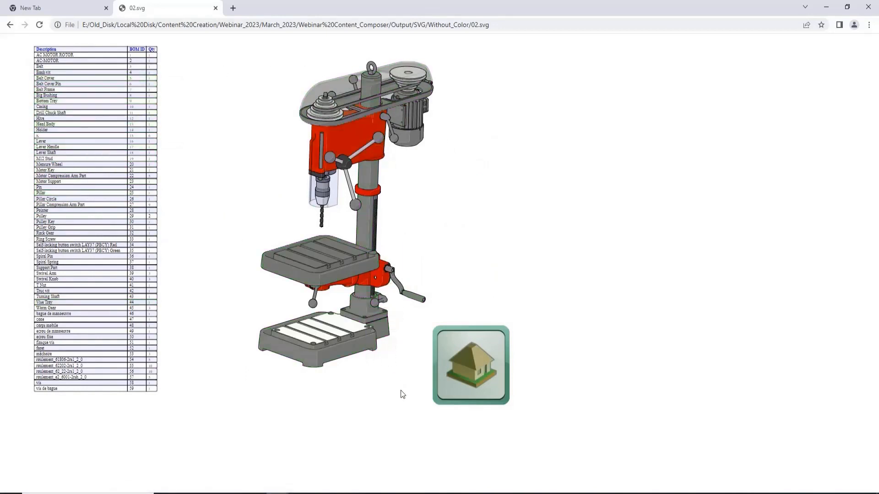
click(498, 388)
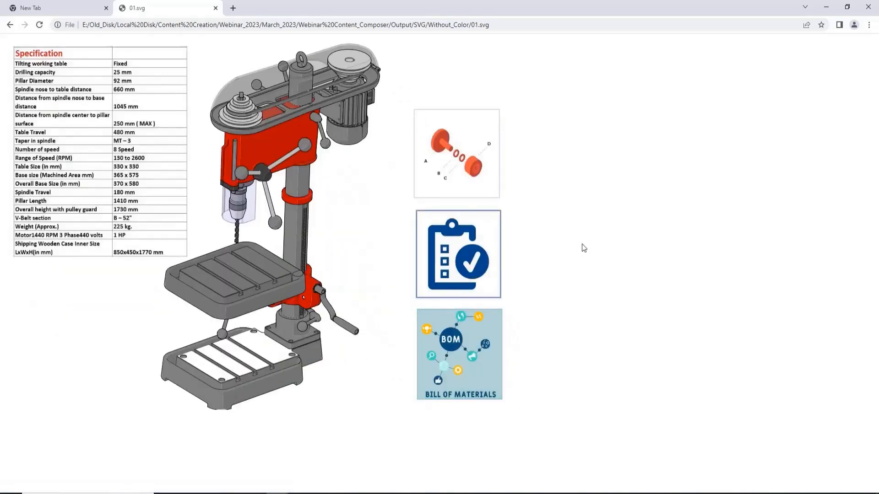
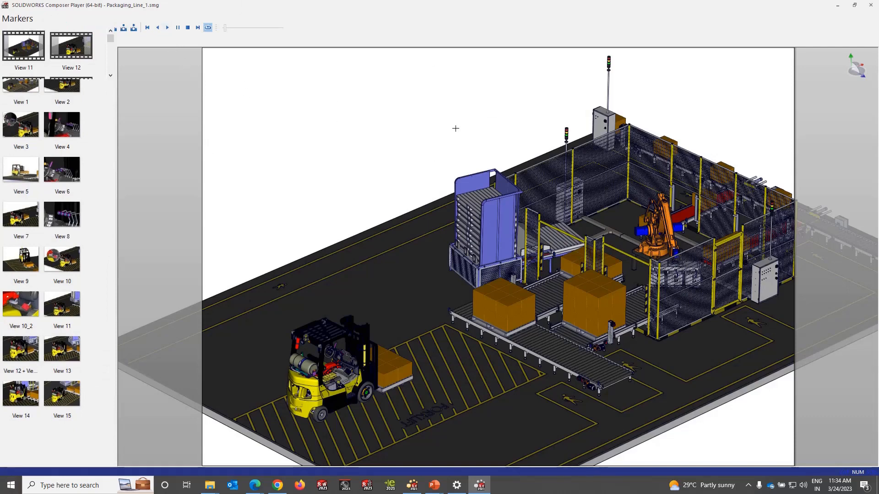
Step: Play the packaging line animation, pausing at the forklift's control levers before resuming playback
click(167, 28)
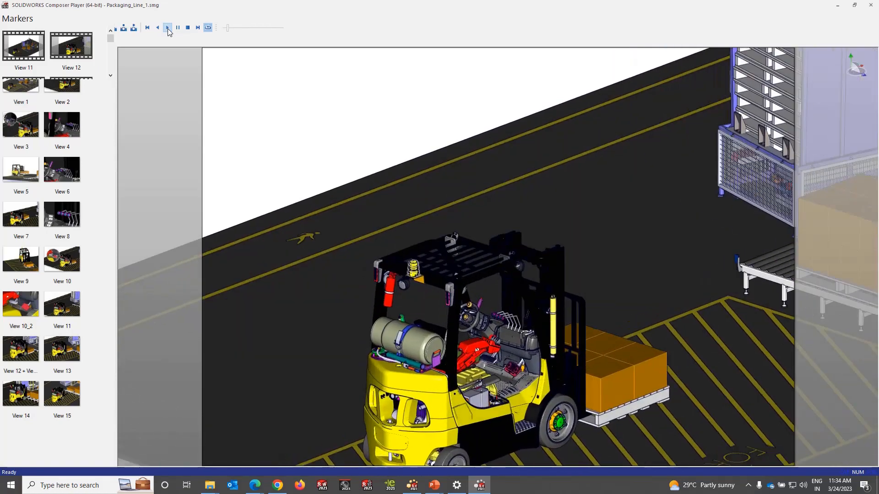
click(168, 29)
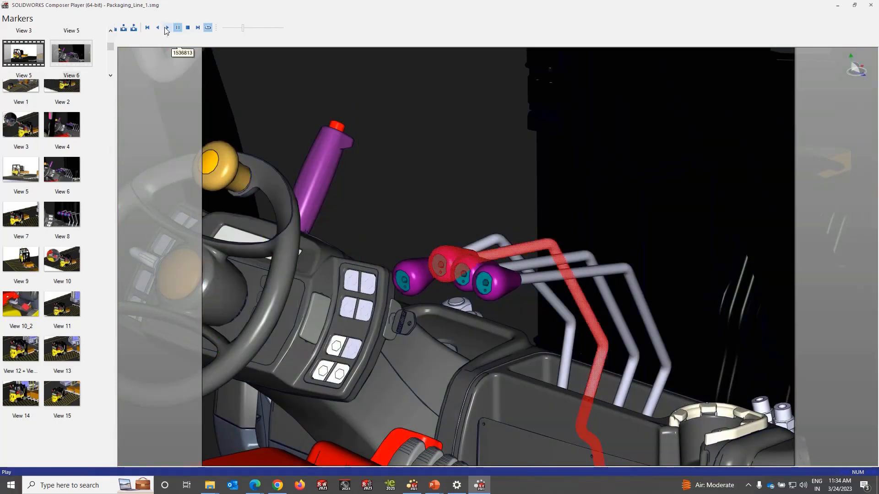
click(167, 28)
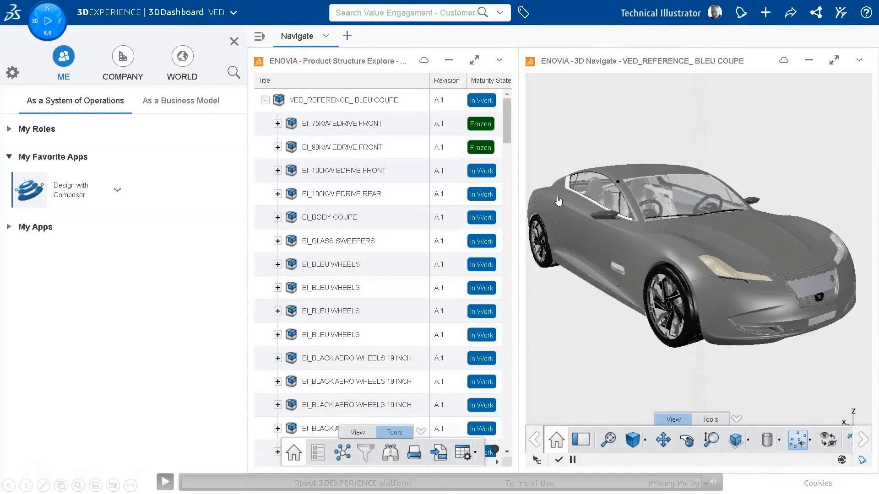
Step: Switch to File Explorer, open Pillar Drill Assembly.exe from the Package folder and play its animation, closing the player at the end
key(alt+Tab)
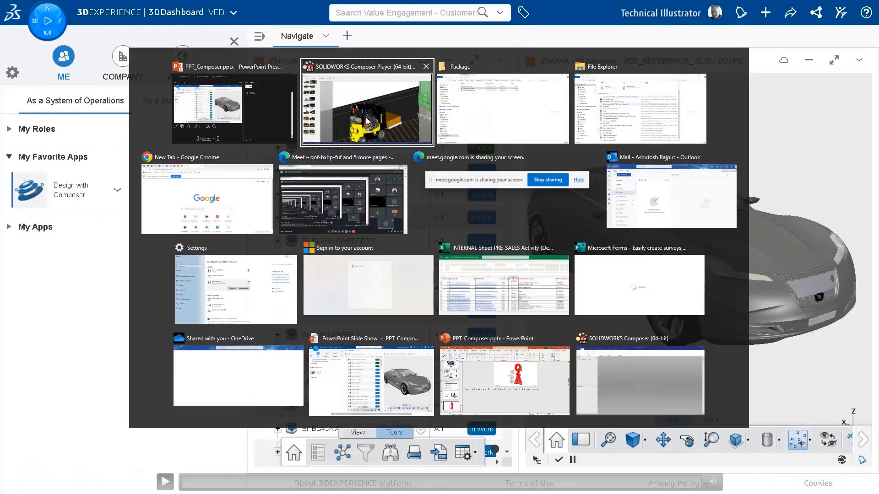
click(459, 110)
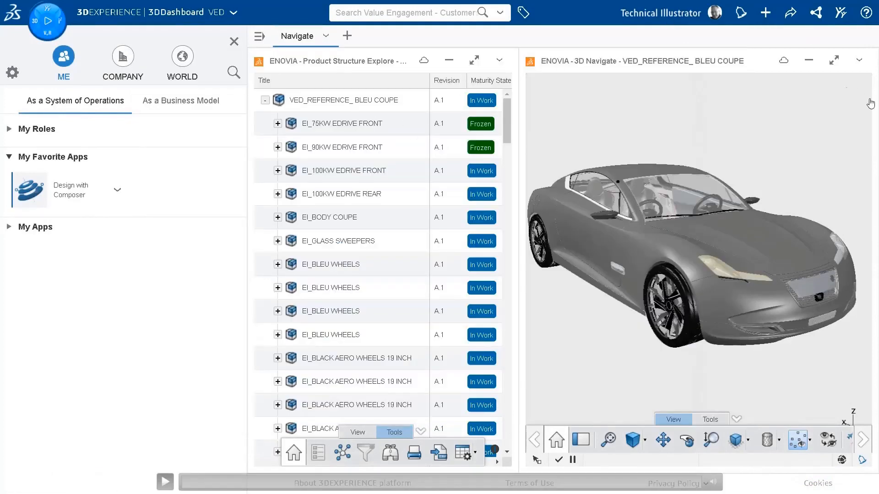
key(alt+Tab)
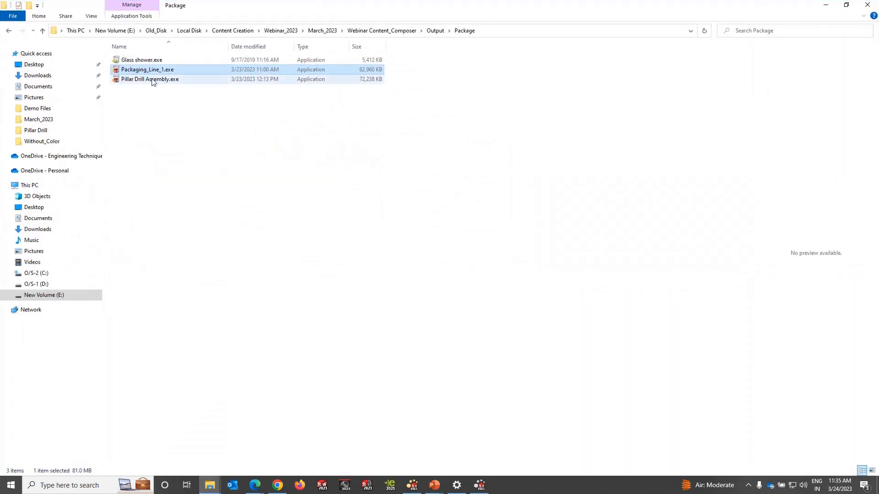
click(142, 80)
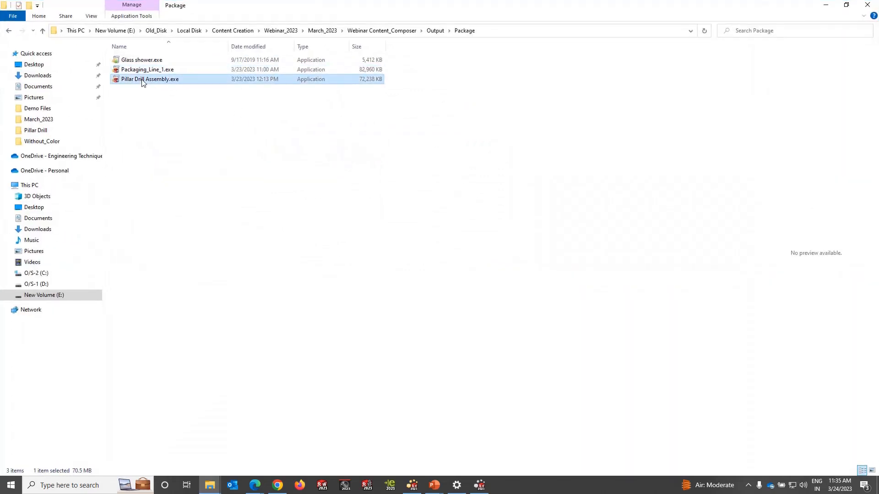
right_click(142, 82)
click(157, 85)
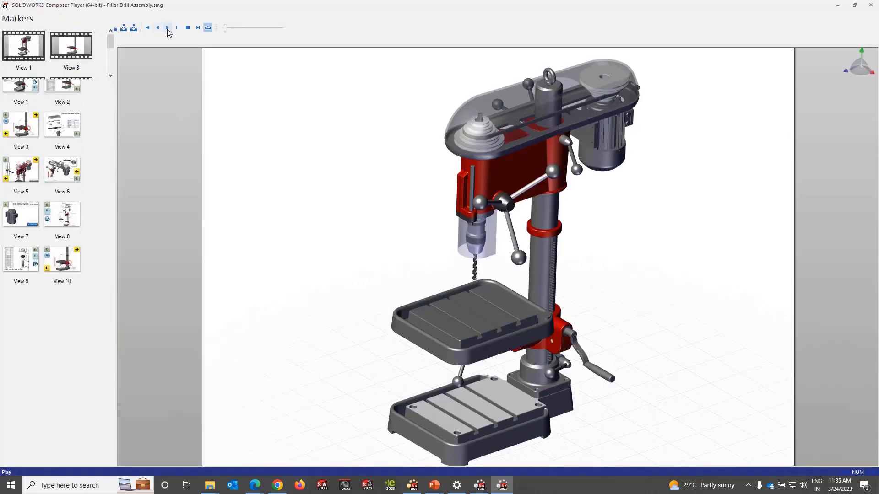
click(168, 28)
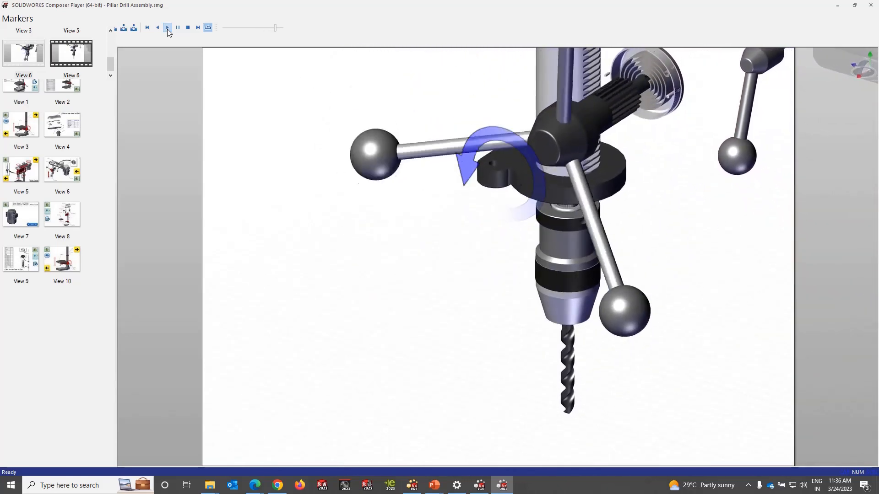
click(870, 5)
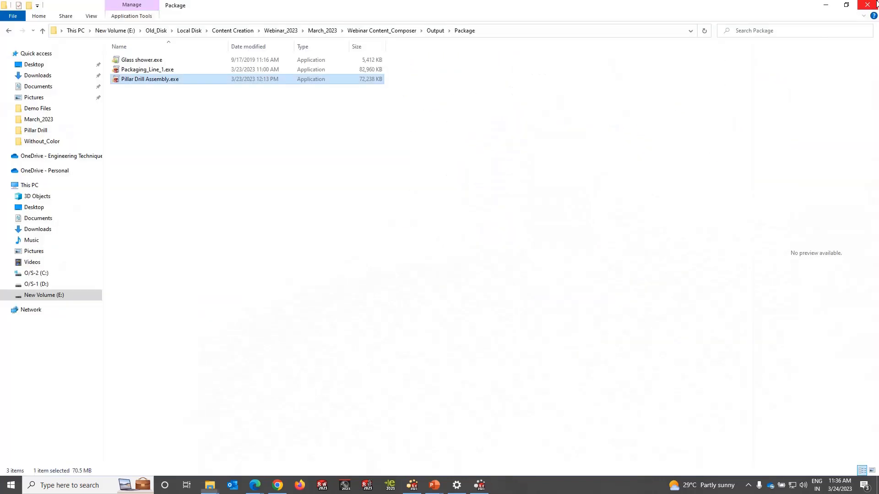
Step: Open Glass shower.exe from the Package folder
click(160, 61)
right_click(160, 61)
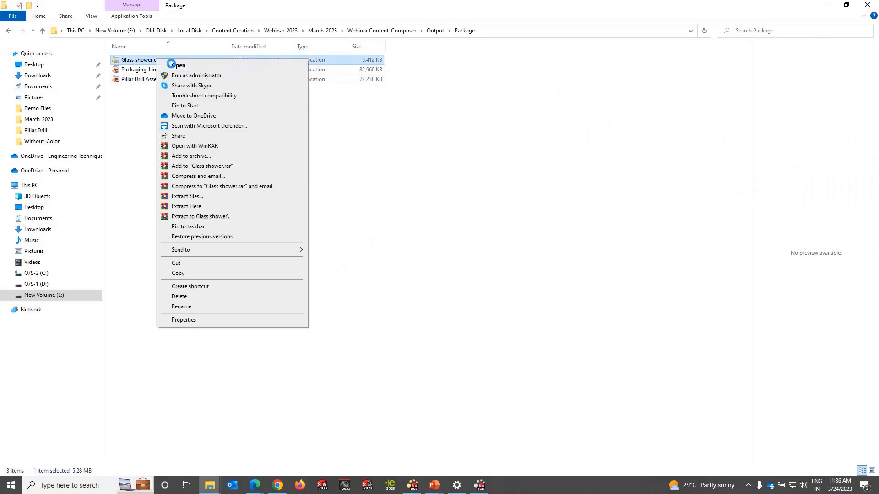
click(181, 65)
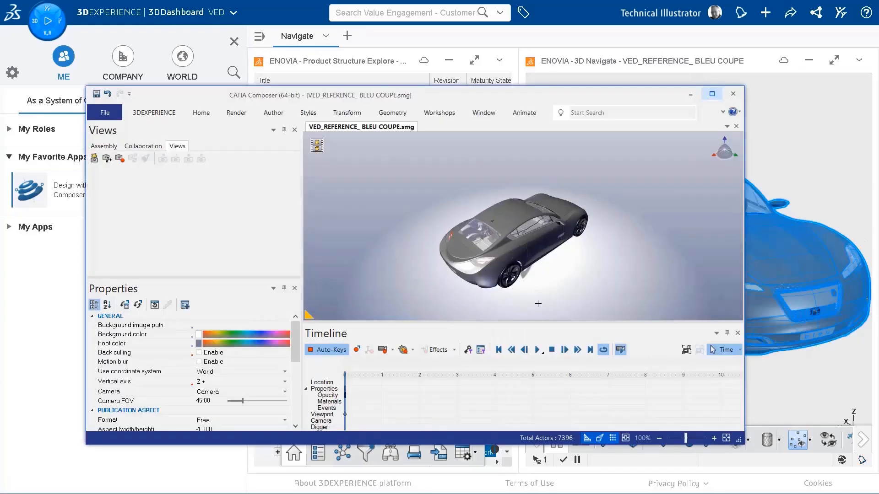
Step: Open the VED_REFERENCE_ BLEU COUPE model in a maximized CATIA Composer window and create a view of the whole viewport
right_drag(538, 304, 443, 271)
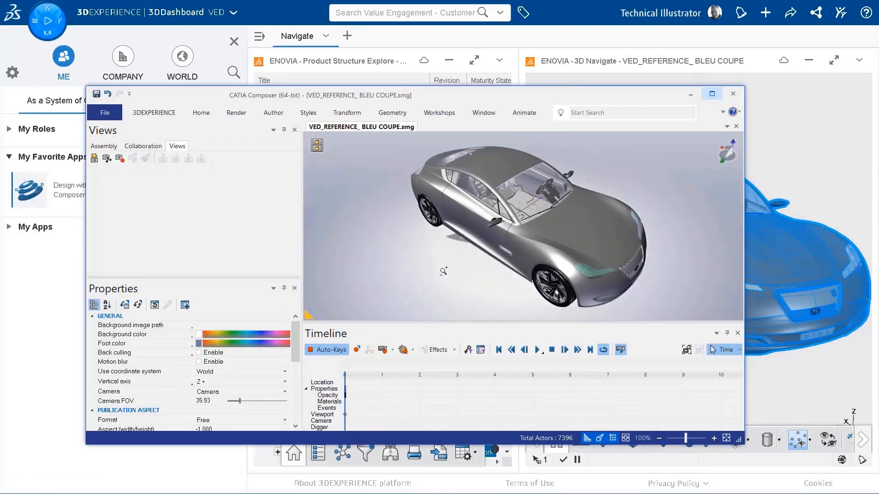
click(711, 94)
click(8, 71)
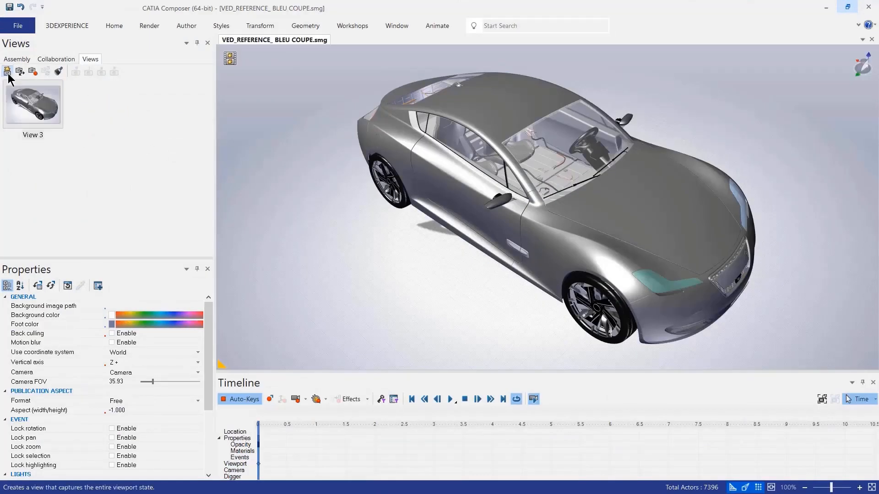
click(11, 59)
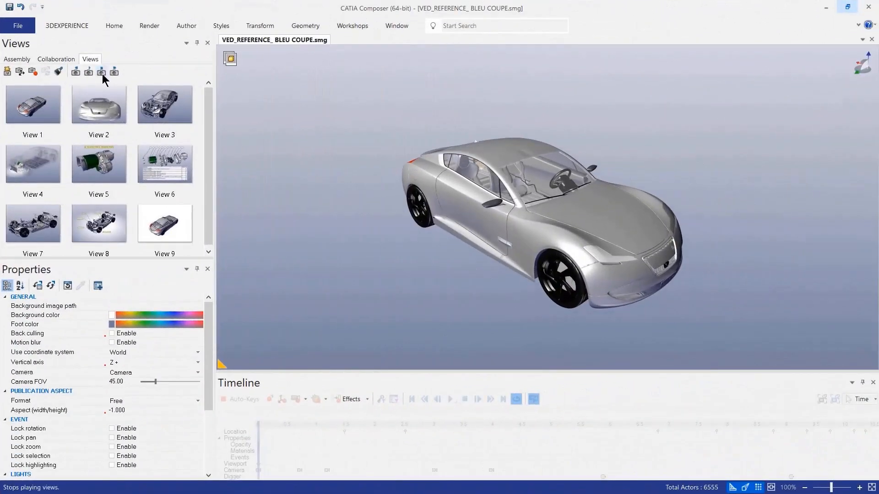
Step: Show Views 3, 5, 6, 7 and 8 of the coupe and run through its animation timeline
click(165, 104)
click(86, 172)
click(172, 170)
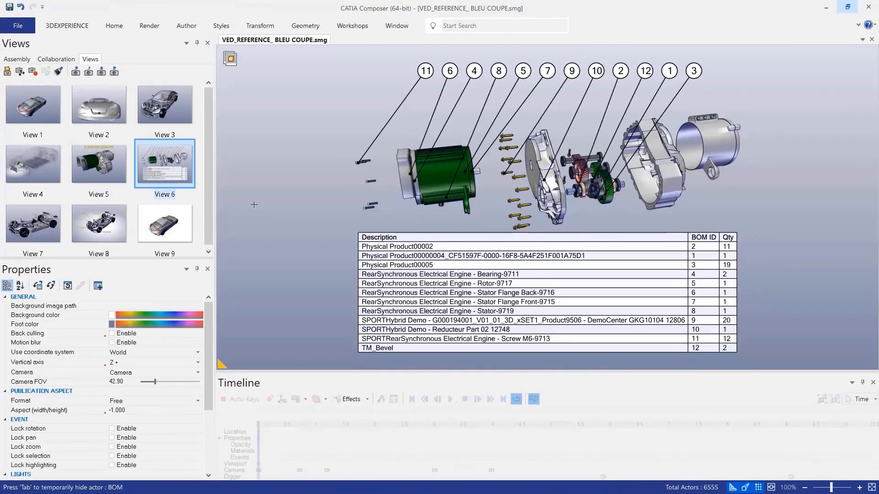
click(48, 227)
click(109, 223)
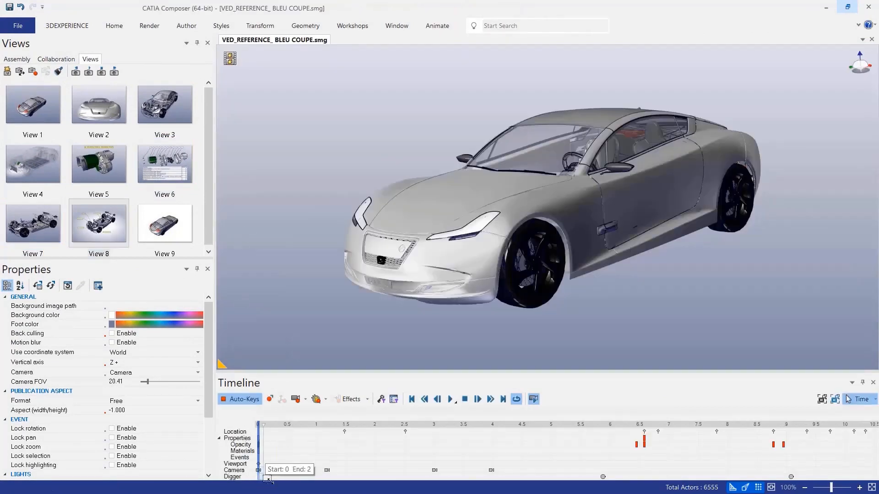
mouse_move(259, 476)
mouse_down()
mouse_move(778, 460)
mouse_move(549, 469)
mouse_move(727, 460)
mouse_up()
Step: Save the coupe's Composer document to the 3DEXPERIENCE platform and dismiss the confirmation
click(67, 26)
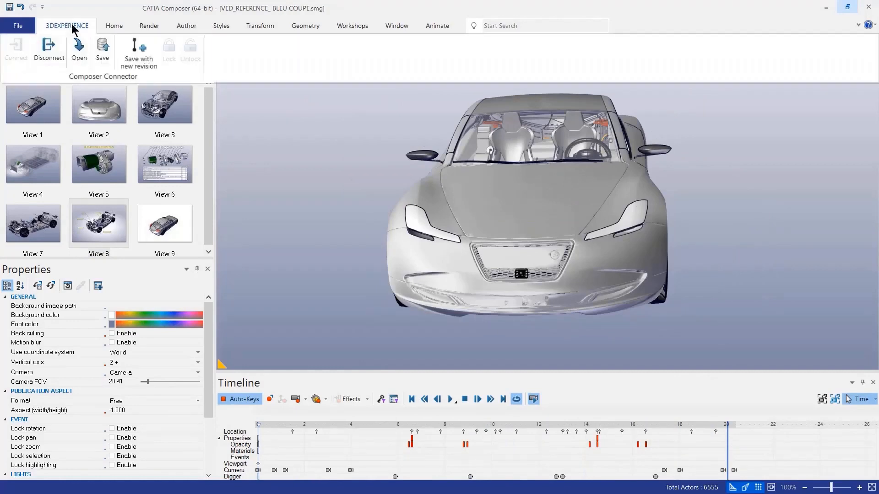
click(103, 58)
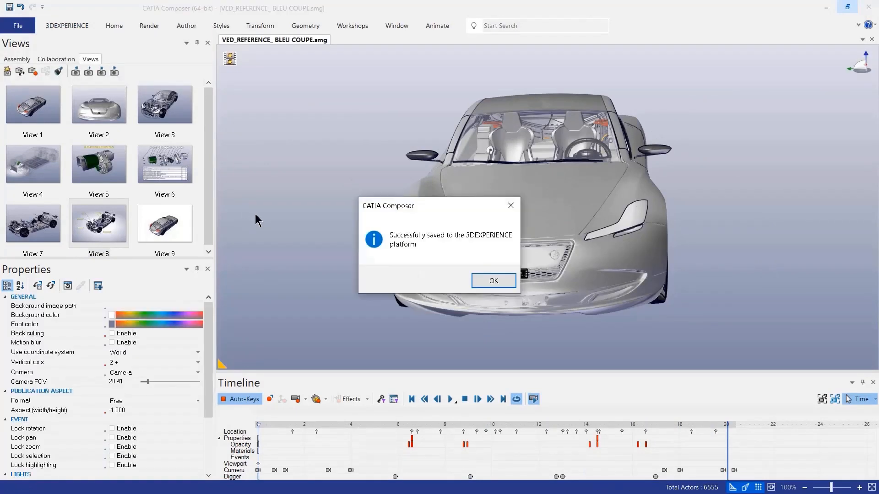
click(489, 280)
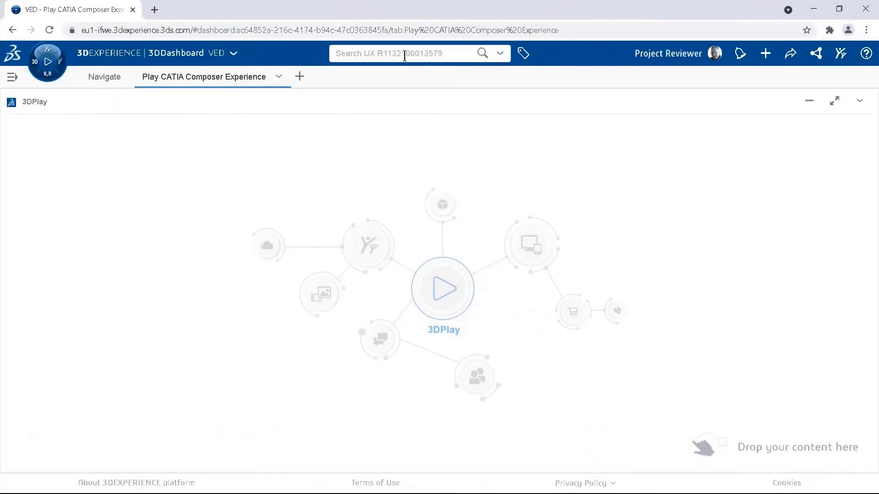
Step: Search the 3DEXPERIENCE dashboard for VED and filter the results by the SMGDocument subtype
click(404, 54)
text(VED)
key(Return)
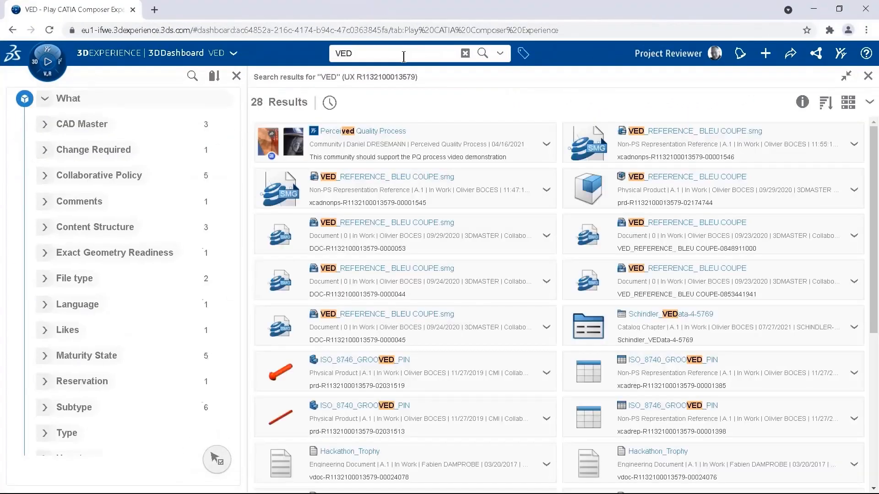
click(73, 408)
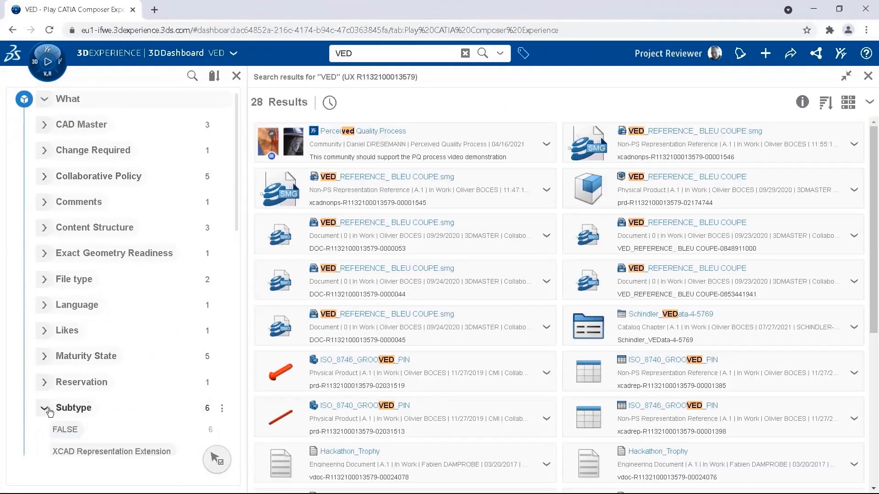
scroll(92, 375, down, 4)
click(80, 350)
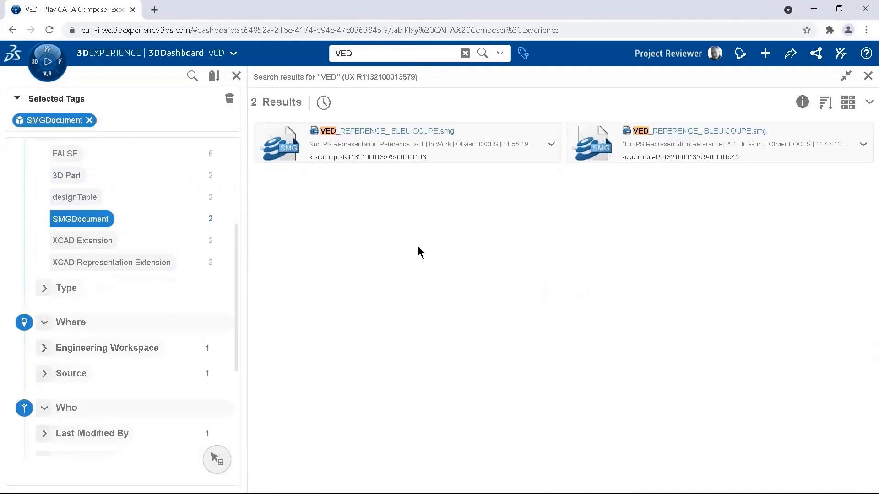
Step: Load the first VED_REFERENCE_ BLEU COUPE.smg result into 3DPlay and play its animation
drag(366, 147, 451, 295)
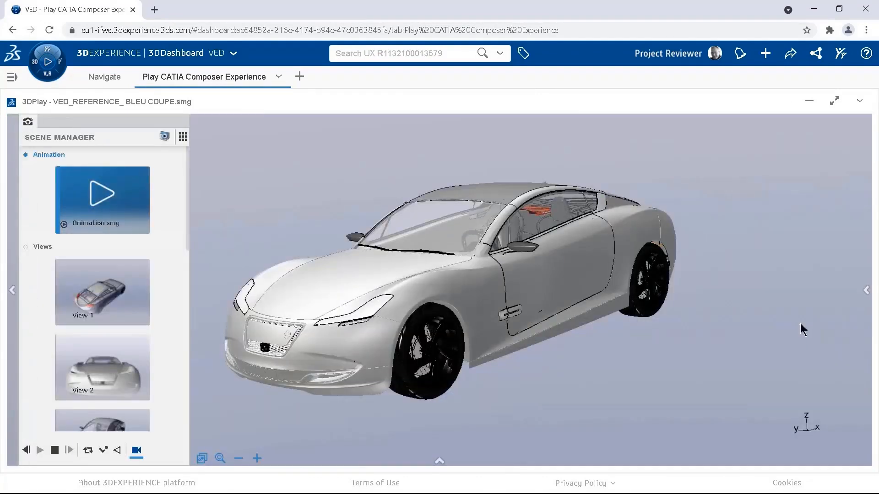
click(105, 195)
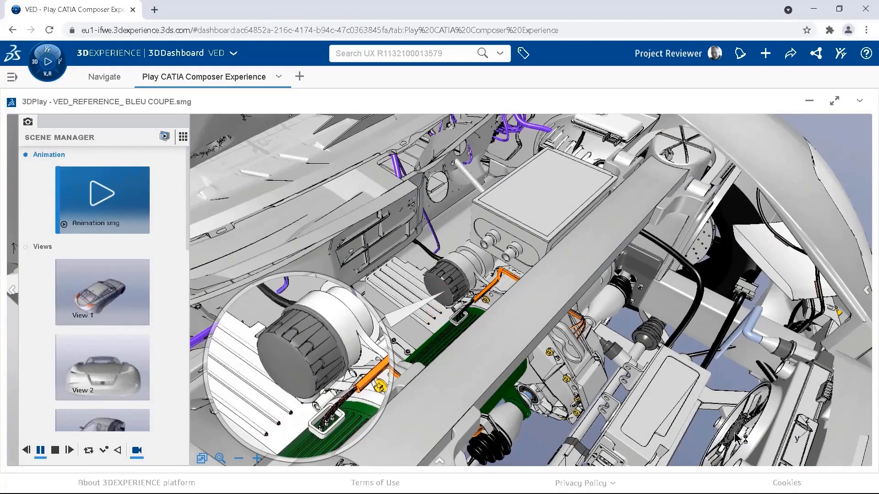
Step: Show Views 2, 3, 4, 5, 6 and 8 of the coupe in 3DPlay
scroll(100, 274, down, 3)
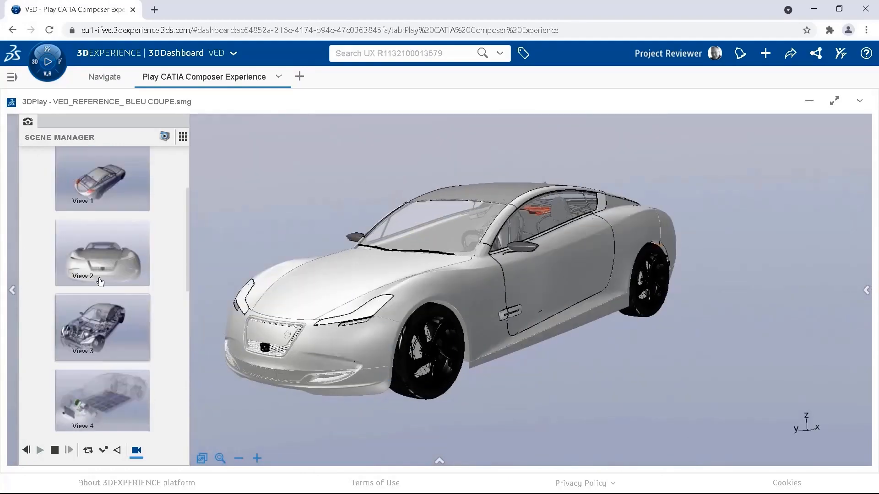
click(101, 267)
click(95, 336)
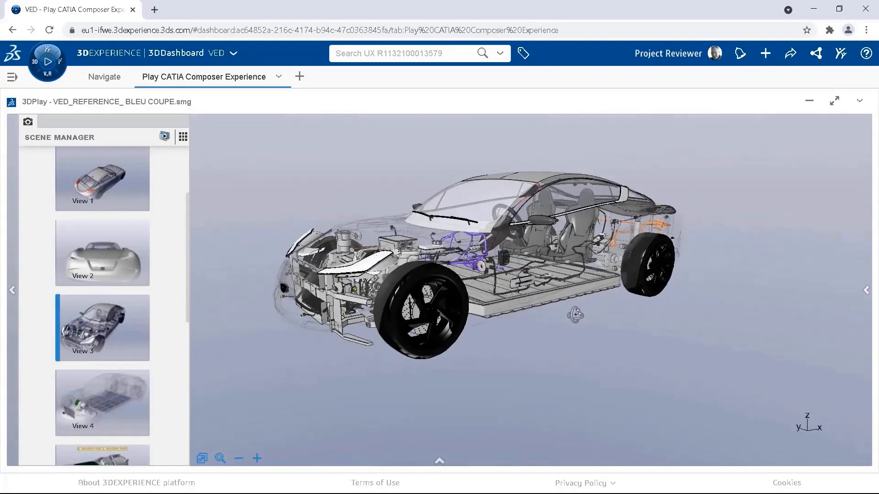
click(93, 404)
scroll(94, 405, down, 3)
click(93, 306)
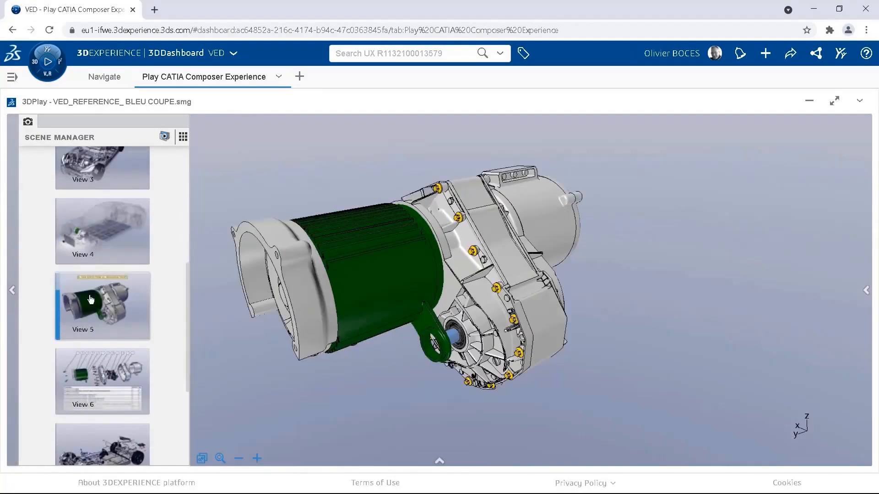
click(92, 391)
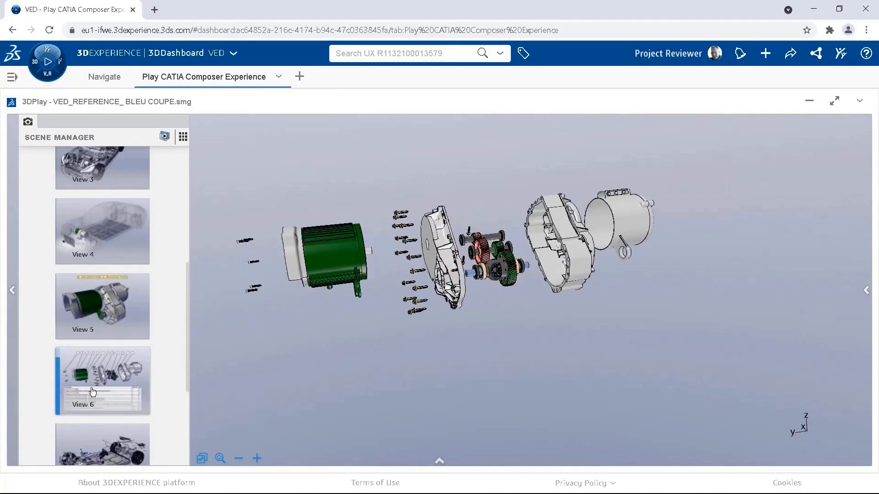
scroll(92, 391, down, 2)
click(112, 417)
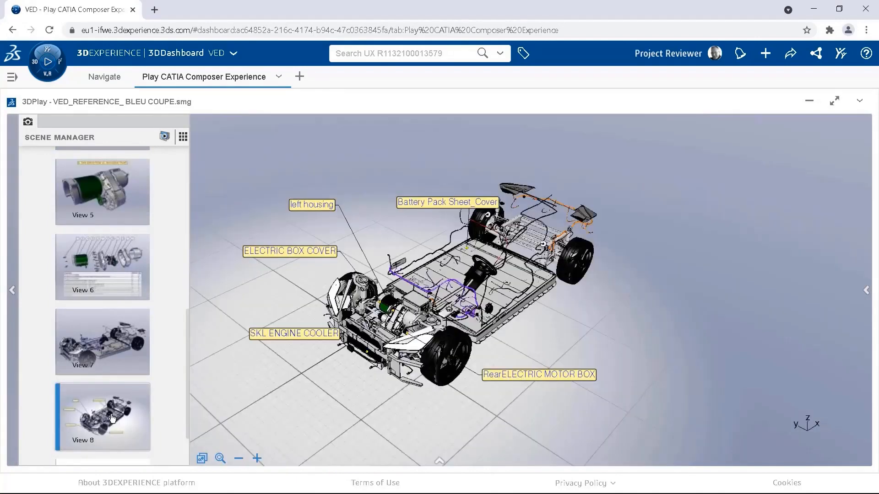